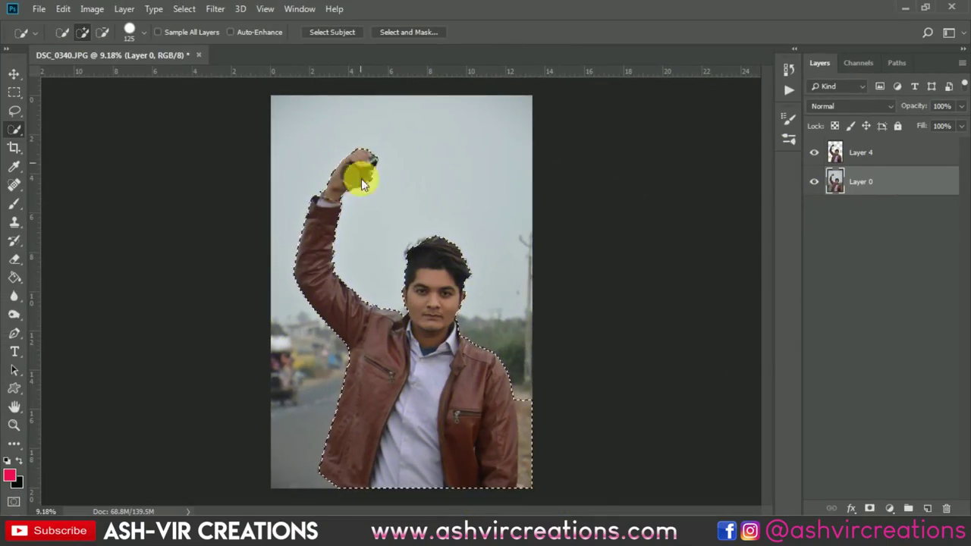
Step: Refine the hair edge of the man's selection in Select and Mask with a size 175 refine brush and accept the selection
scroll(645, 270, "up", 3)
right_click(410, 220)
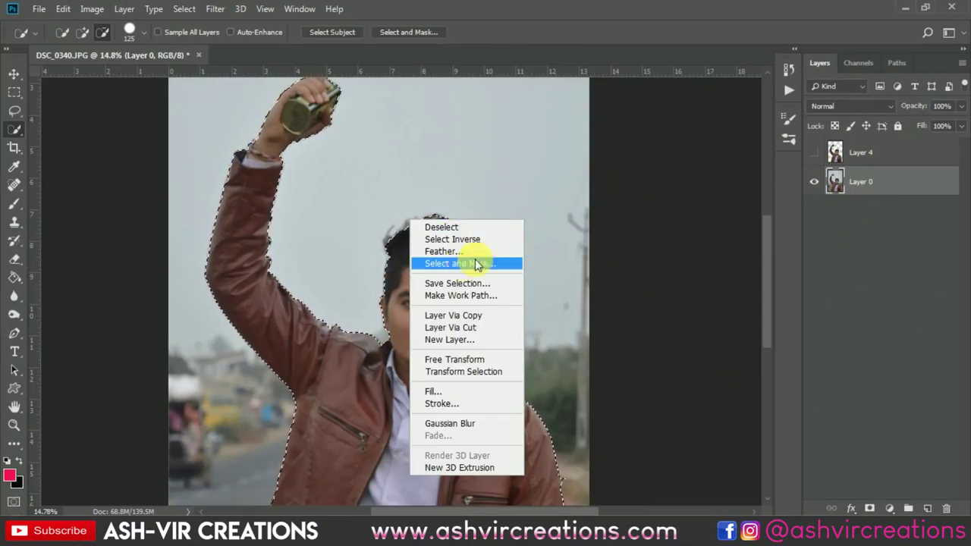
left_click(474, 263)
scroll(389, 205, "up", 4)
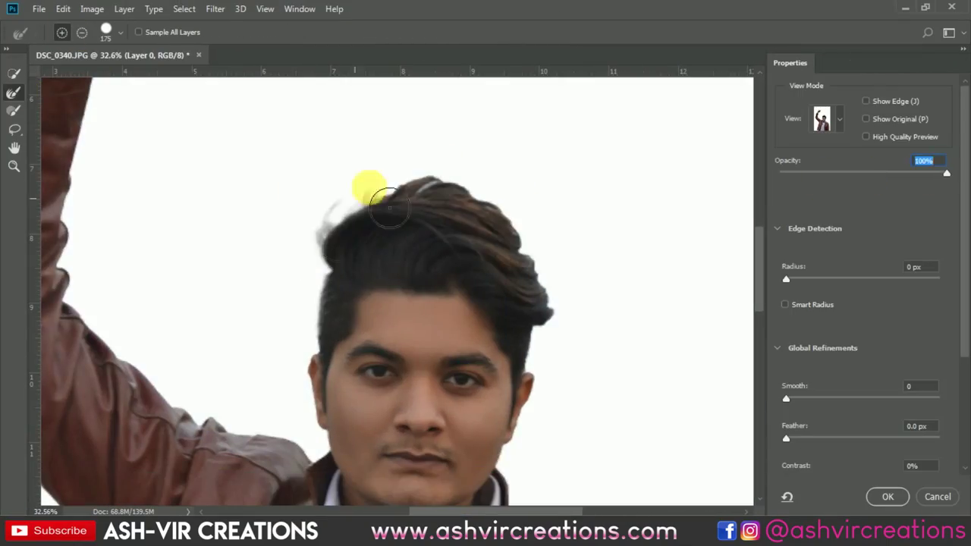
left_click(888, 496)
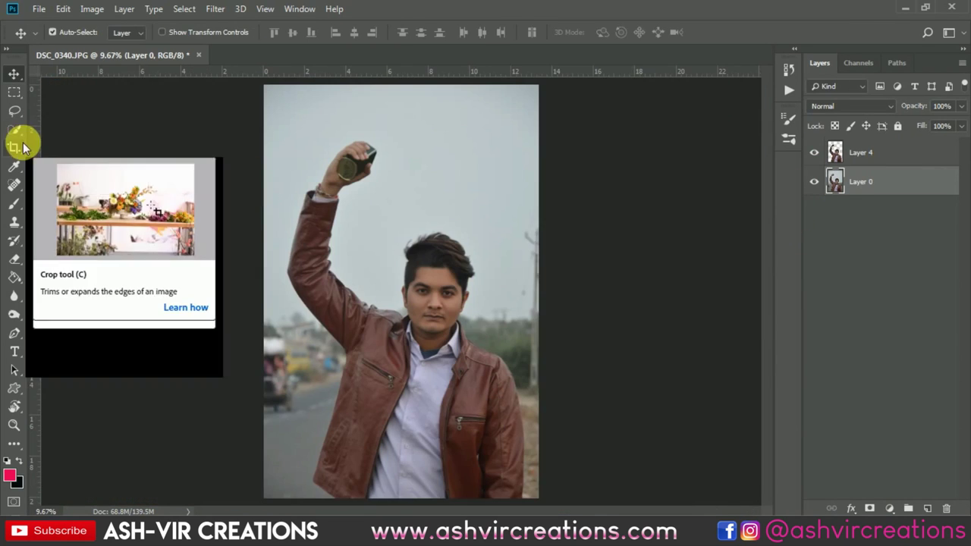
Step: Expand the canvas with the Crop tool, adding an empty border around the photo
left_click(17, 146)
left_click_drag(537, 86, 524, 147)
key("Return")
right_click(17, 314)
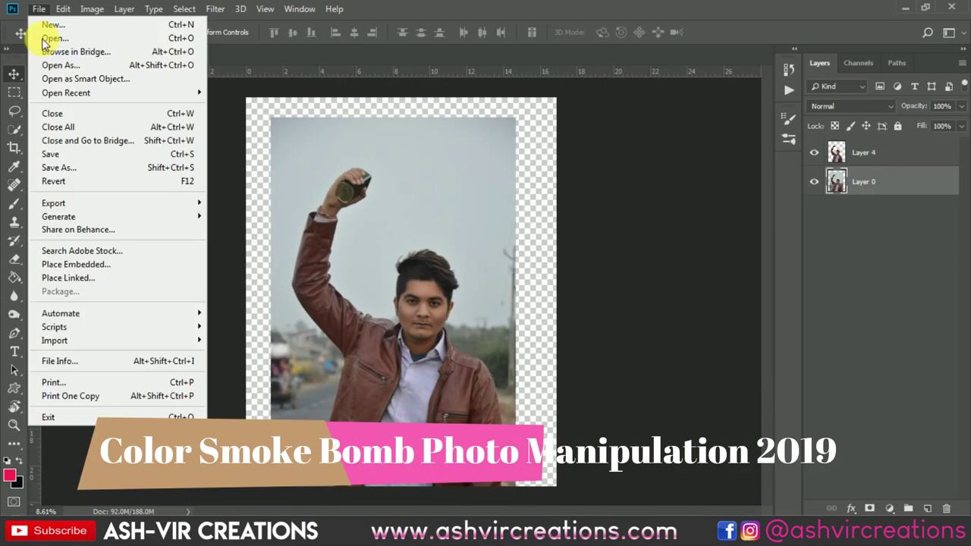
Step: Open the street image qq.jpg and place it between the cut-out and the original photo, scaled to 179.34%
left_click(46, 33)
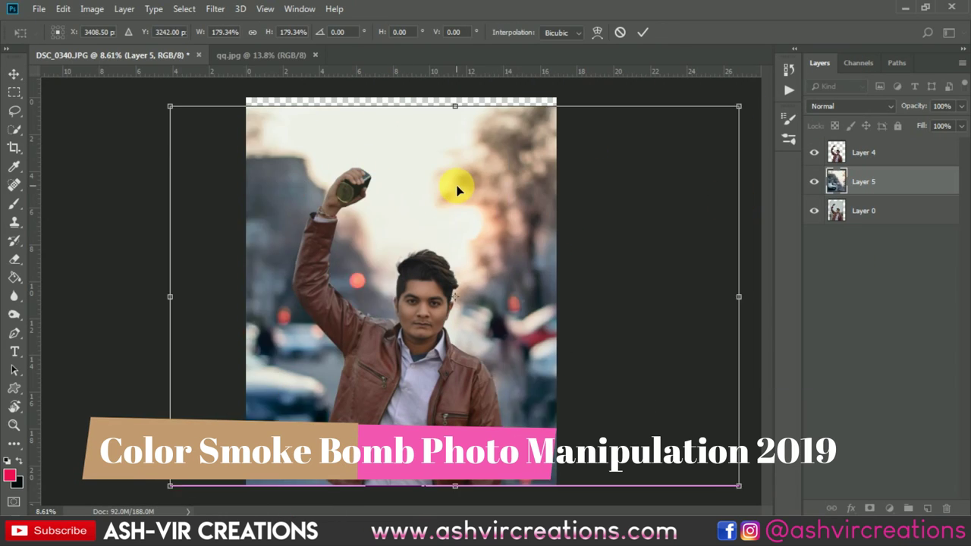
key("Return")
left_click(14, 148)
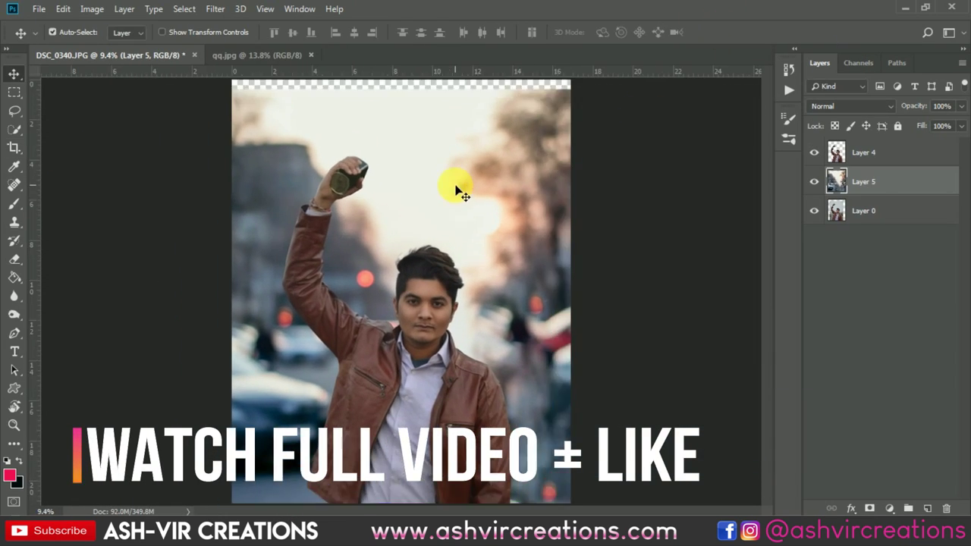
key("ctrl+t")
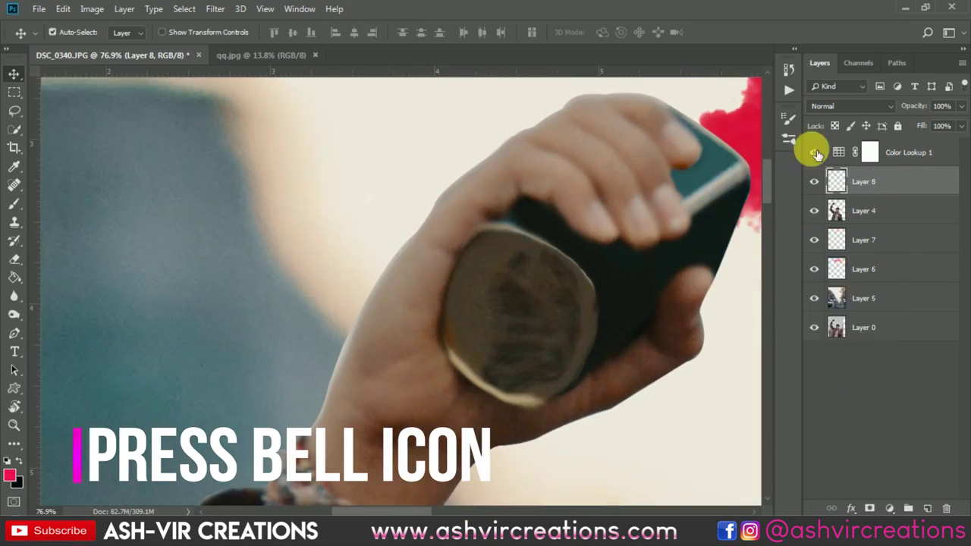
Step: Retouch the cut-out's edges around the hand and face, and clone the background on Layer 5 beside the ear
key("b")
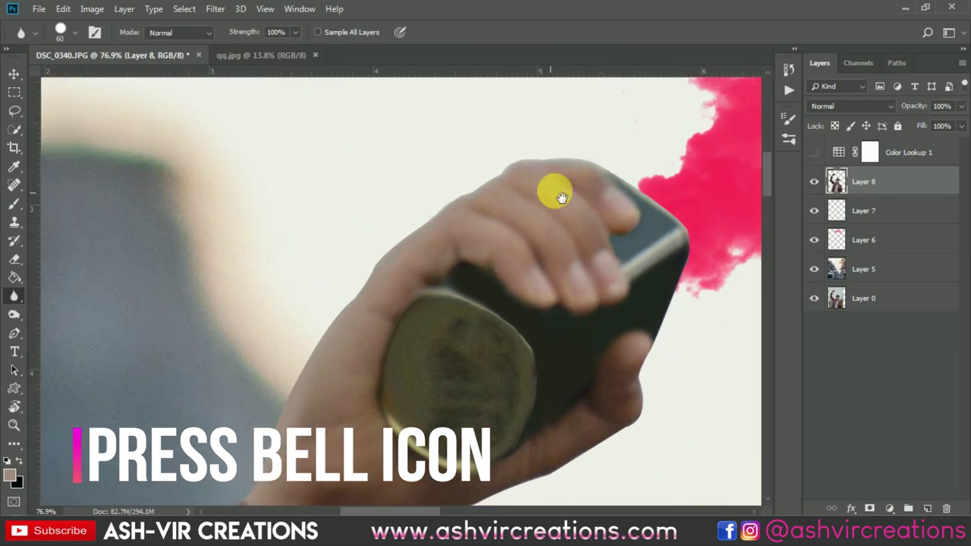
mouse_move(559, 195)
left_mouse_down()
mouse_move(412, 137)
mouse_move(422, 395)
mouse_move(552, 276)
mouse_move(455, 400)
mouse_move(396, 288)
left_mouse_up()
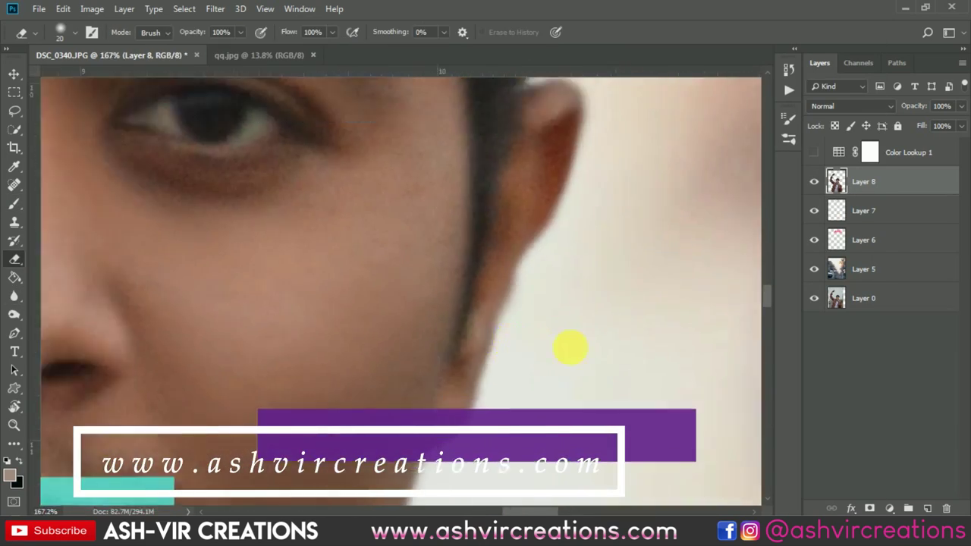
mouse_move(570, 346)
left_mouse_down()
mouse_move(515, 159)
mouse_move(620, 263)
mouse_move(606, 401)
mouse_move(543, 386)
mouse_move(323, 184)
mouse_move(457, 427)
mouse_move(419, 283)
mouse_move(542, 350)
mouse_move(547, 282)
mouse_move(586, 252)
mouse_move(508, 224)
left_mouse_up()
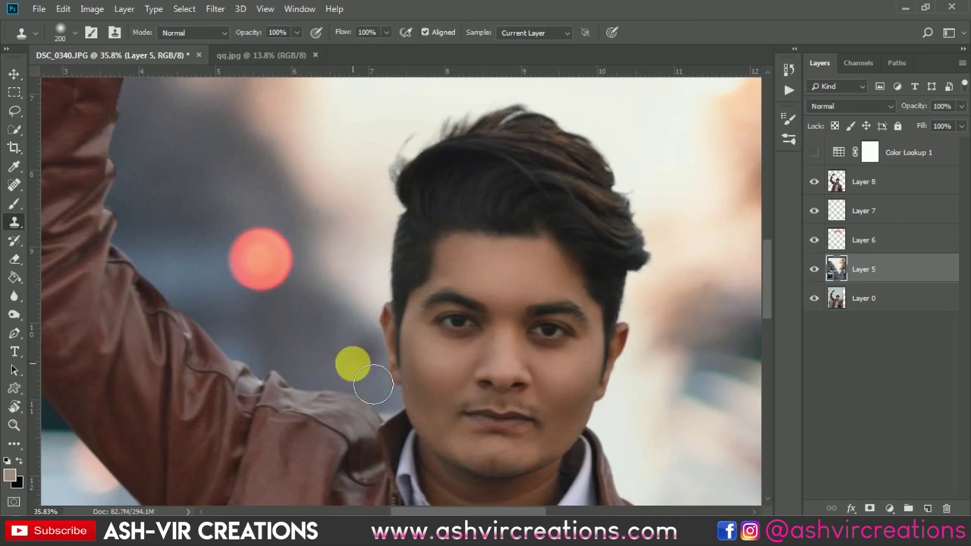
left_click_drag(373, 384, 408, 372)
Step: Show the Color Lookup adjustment and apply Levels to Layer 8 with input values 3, 1.09 and 227
left_click(815, 153)
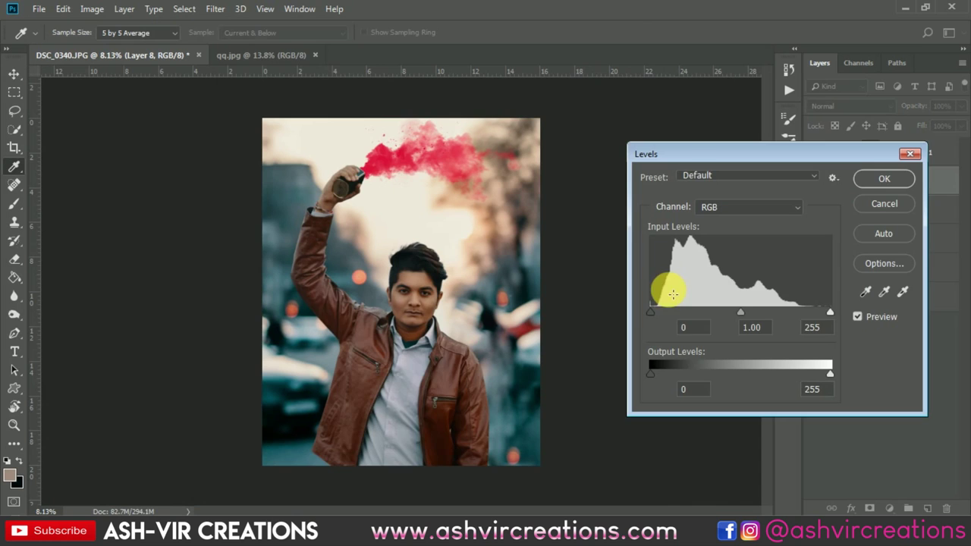
left_click_drag(672, 282, 726, 310)
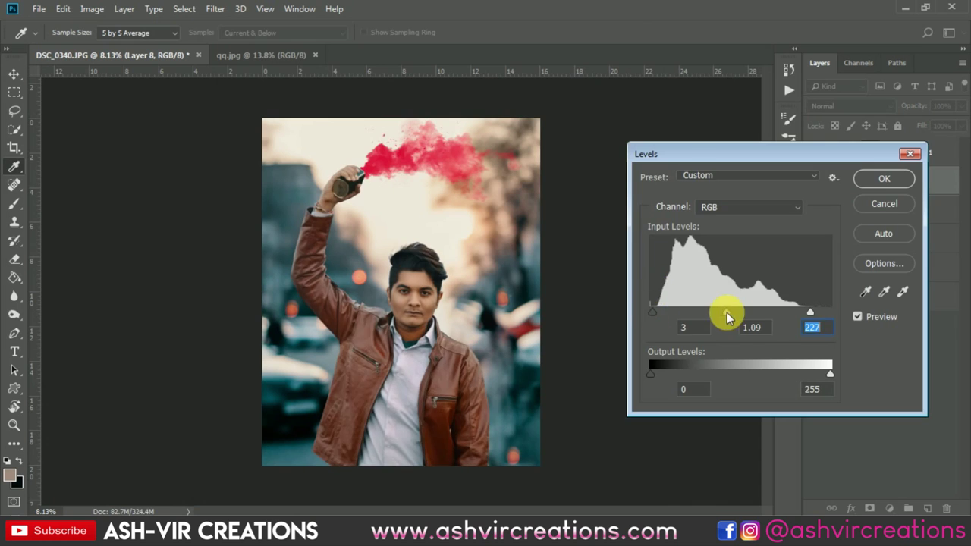
left_click(871, 178)
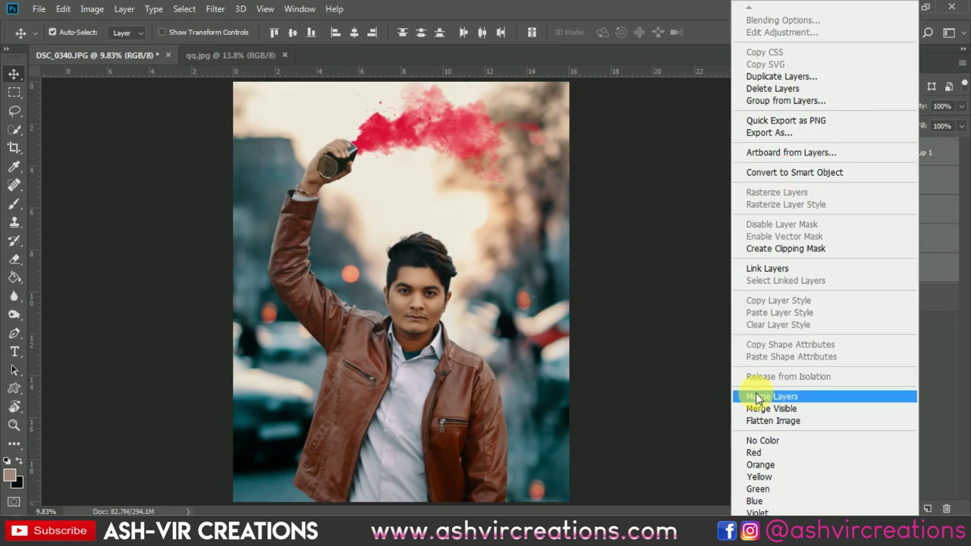
Step: Merge the selected layers, and set Layer 9 to Screen blending with an orange foreground colour
left_click(758, 396)
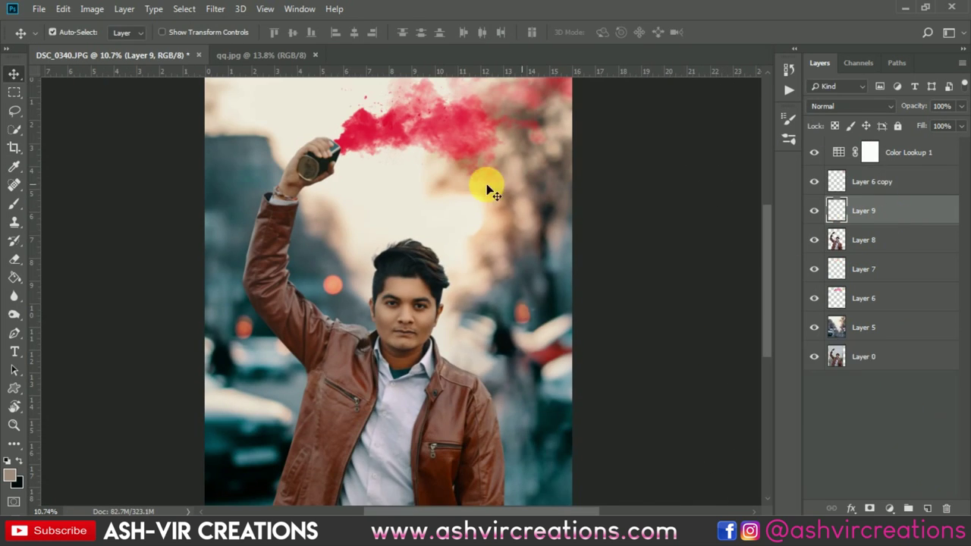
key("b")
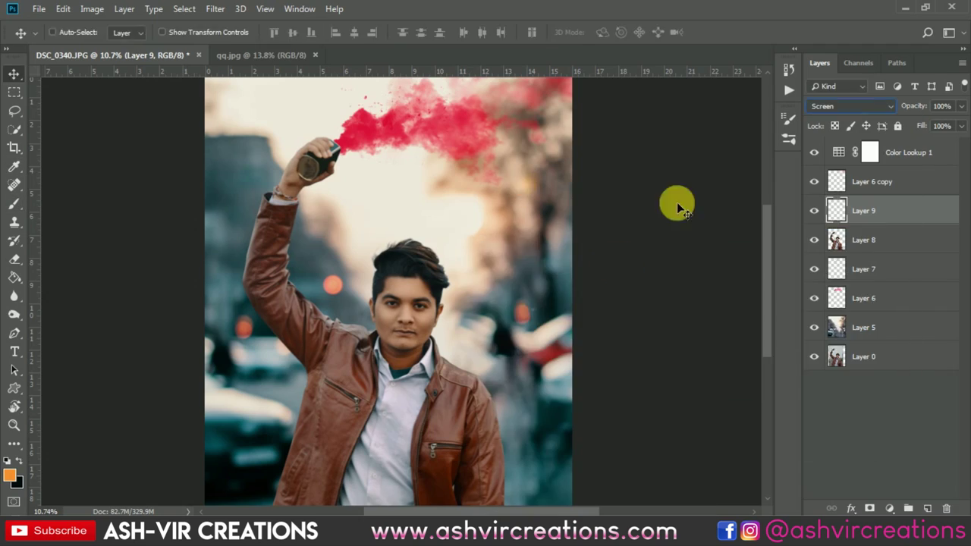
key("ctrl+u")
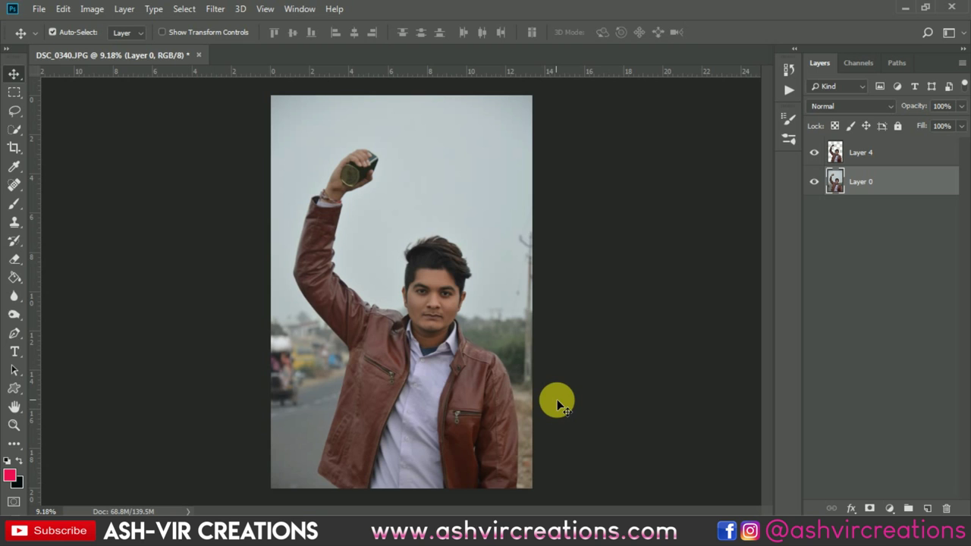
Step: Select the man on Layer 0 with the Quick Selection tool and subtract the background strip beside his lowered arm
left_click_drag(437, 383, 438, 383)
left_click(19, 131)
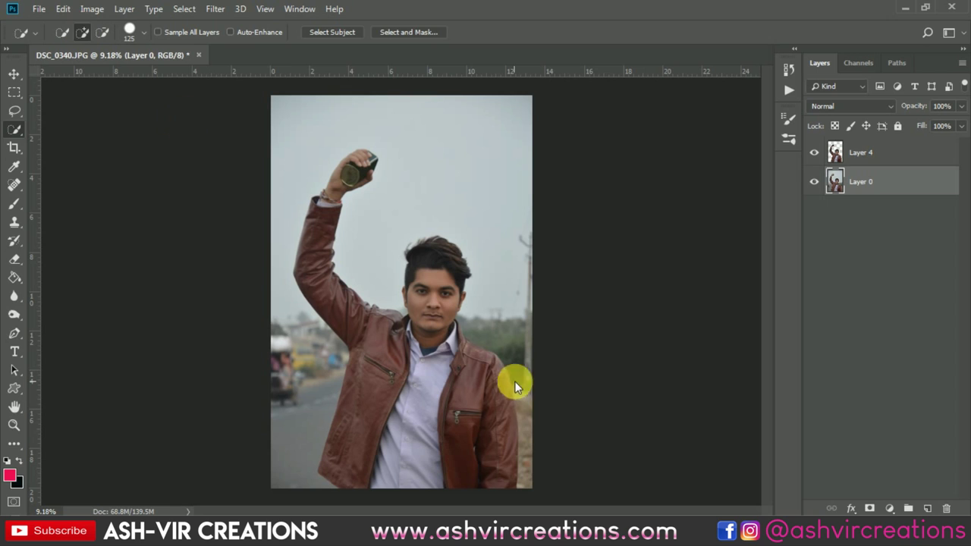
mouse_move(444, 347)
left_mouse_down()
mouse_move(376, 333)
mouse_move(332, 295)
mouse_move(378, 370)
mouse_move(378, 416)
mouse_move(403, 440)
mouse_move(462, 404)
mouse_move(487, 426)
mouse_move(488, 445)
mouse_move(457, 411)
mouse_move(432, 342)
mouse_move(434, 285)
mouse_move(323, 228)
mouse_move(315, 263)
mouse_move(333, 207)
mouse_move(321, 210)
mouse_move(365, 166)
left_mouse_up()
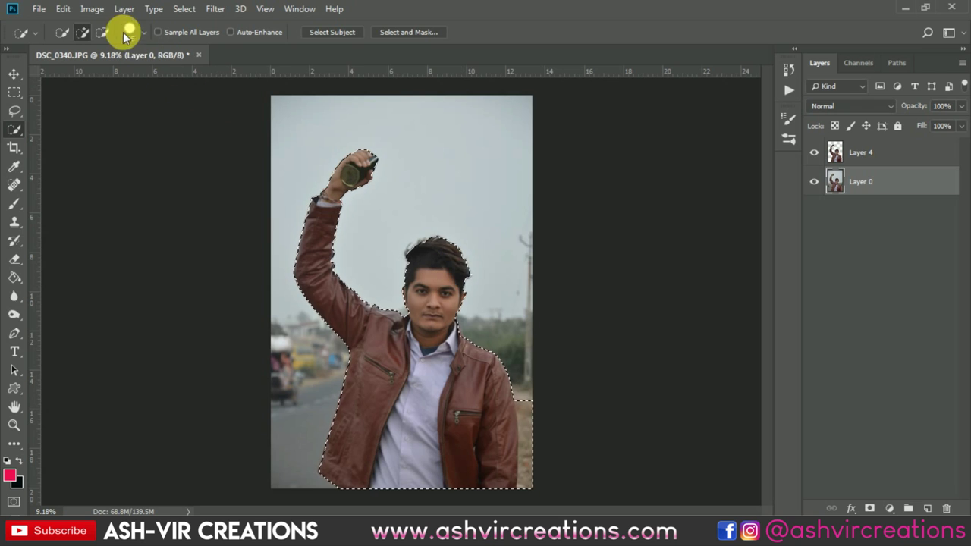
left_click(103, 33)
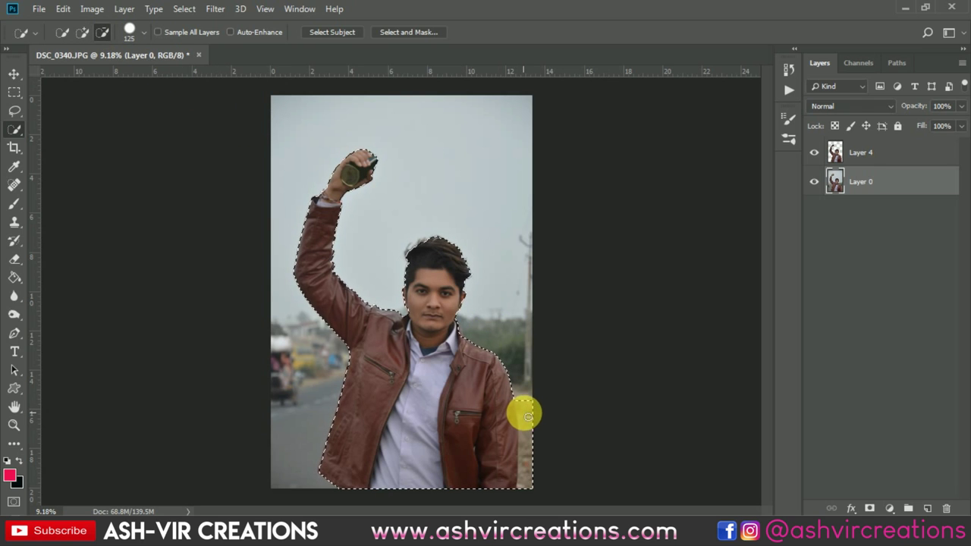
left_click_drag(529, 414, 531, 434)
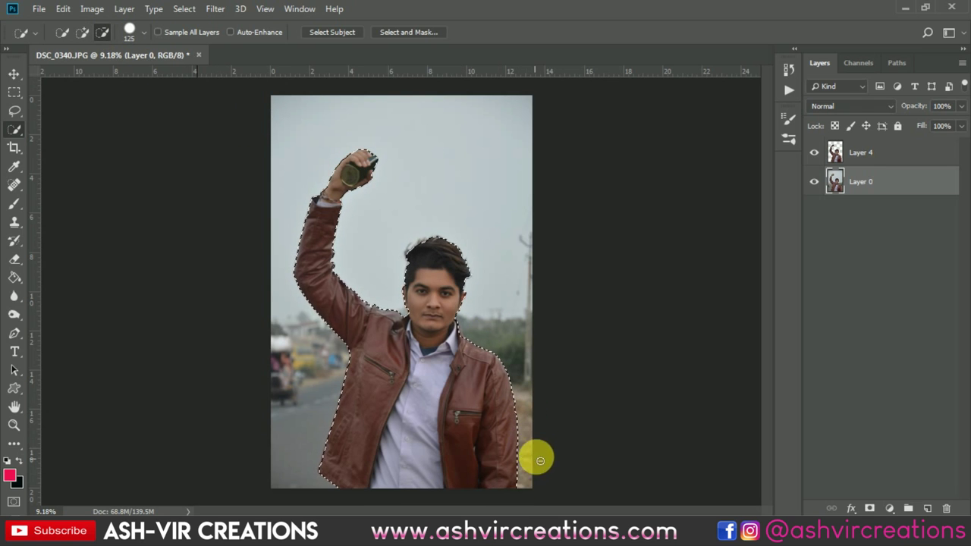
scroll(525, 449, "up", 1)
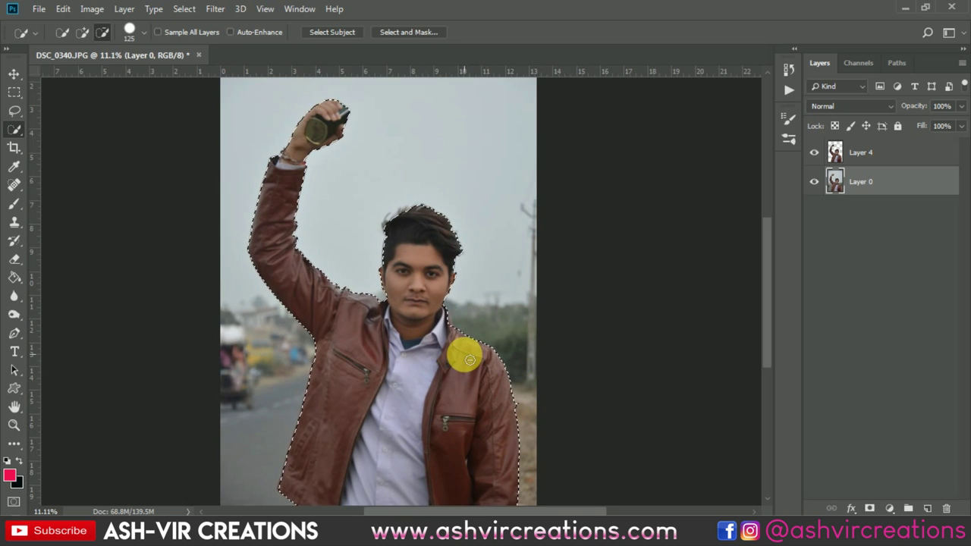
scroll(462, 348, "down", 1)
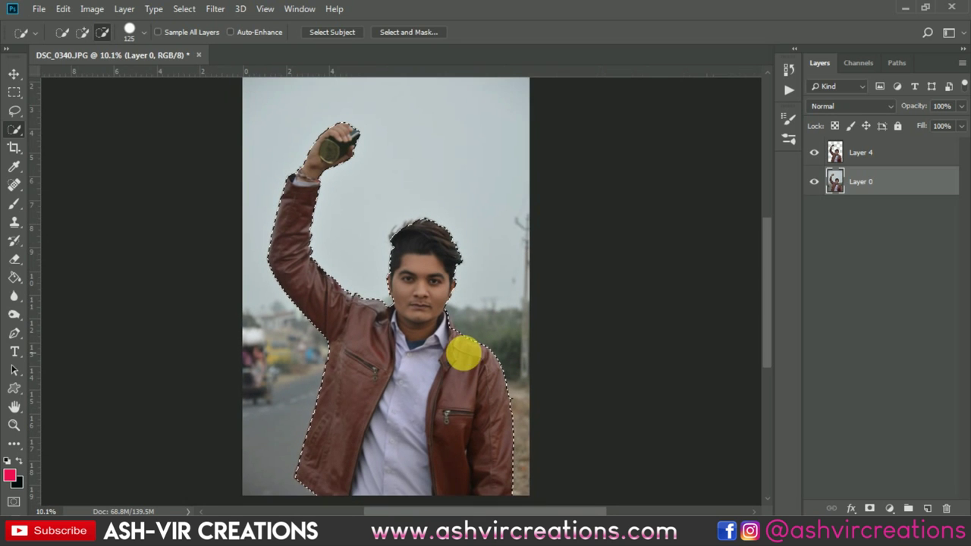
Step: Hide Layer 4 and open the man's selection in Select and Mask
left_click(815, 152)
mouse_move(427, 216)
left_mouse_down()
mouse_move(442, 237)
mouse_move(441, 247)
mouse_move(402, 226)
left_mouse_up()
scroll(402, 226, "up", 4)
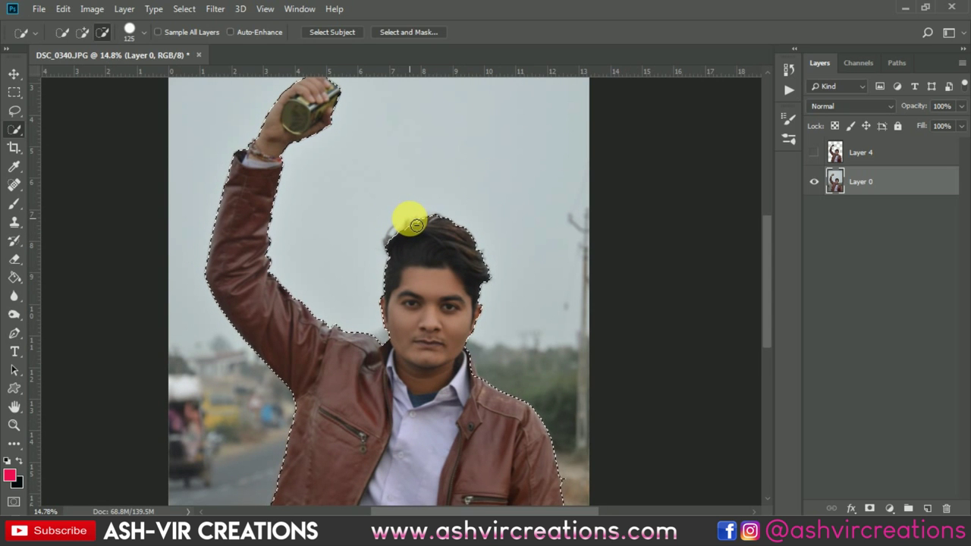
right_click(410, 222)
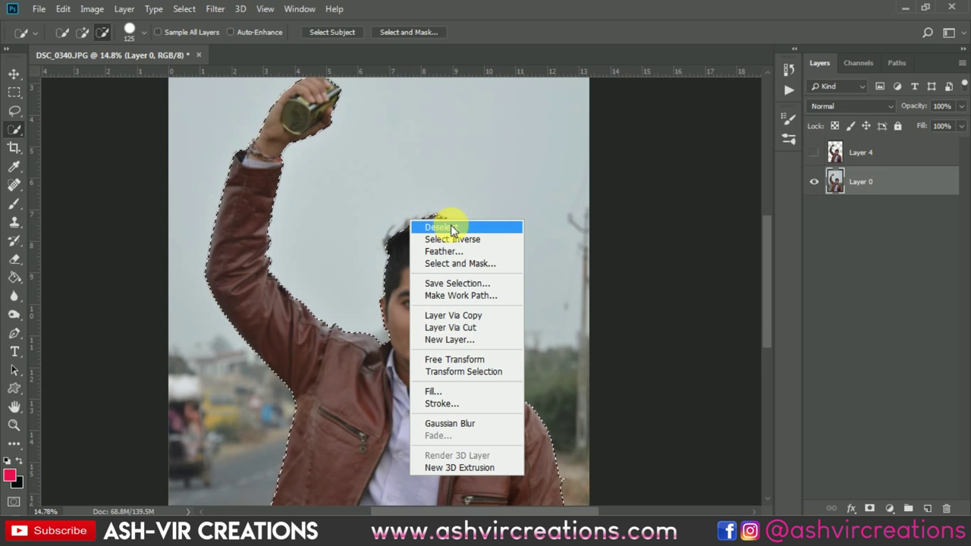
left_click(462, 263)
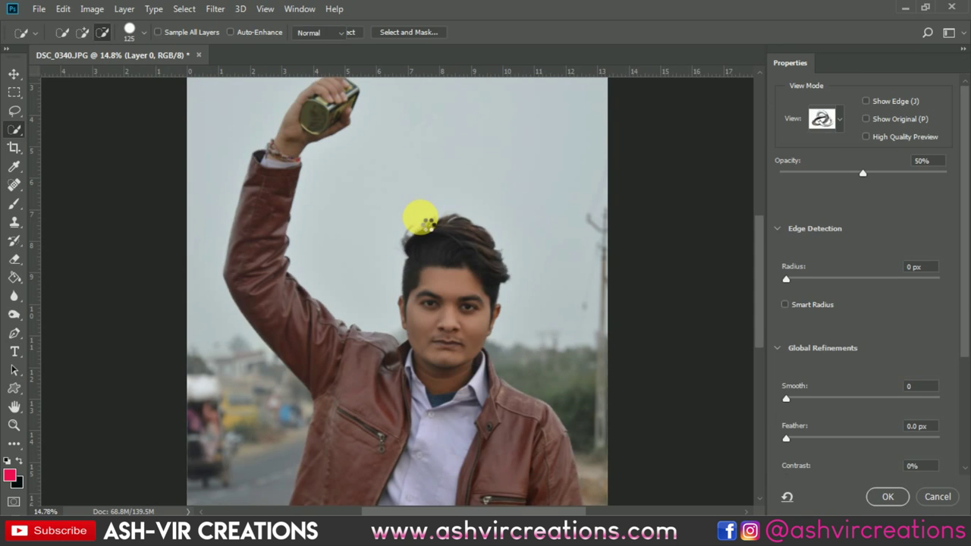
Step: Choose the Refine Edge Brush and set the preview opacity to 100%
scroll(413, 216, "up", 4)
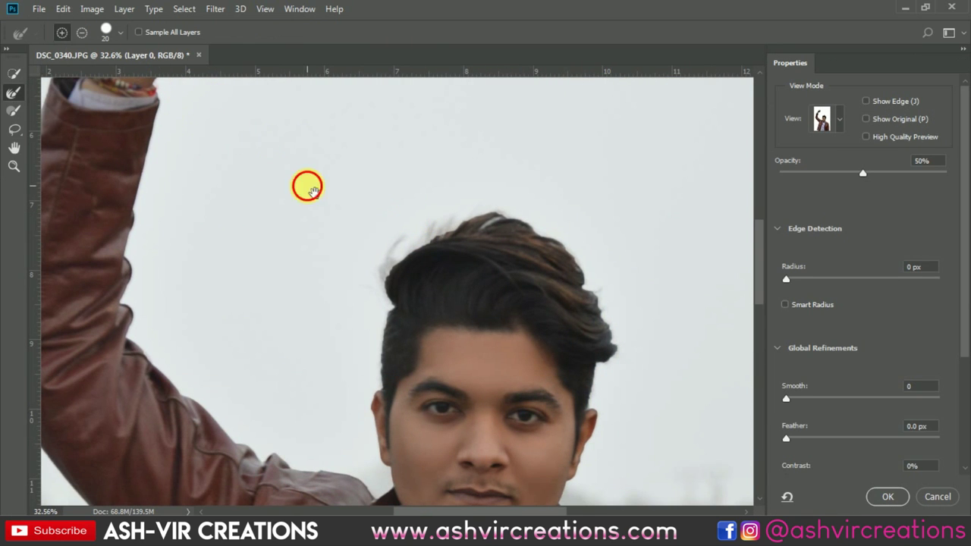
left_click_drag(310, 189, 250, 152)
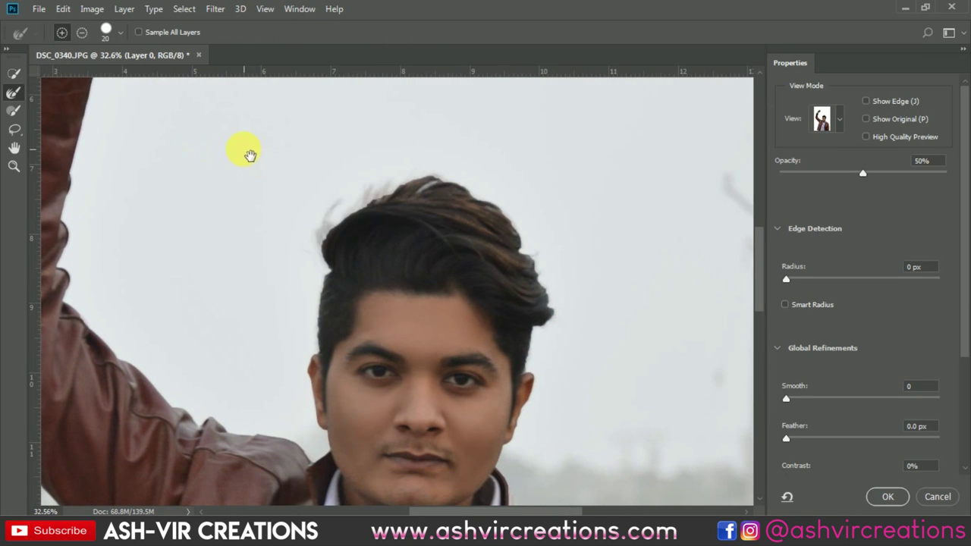
left_click(15, 92)
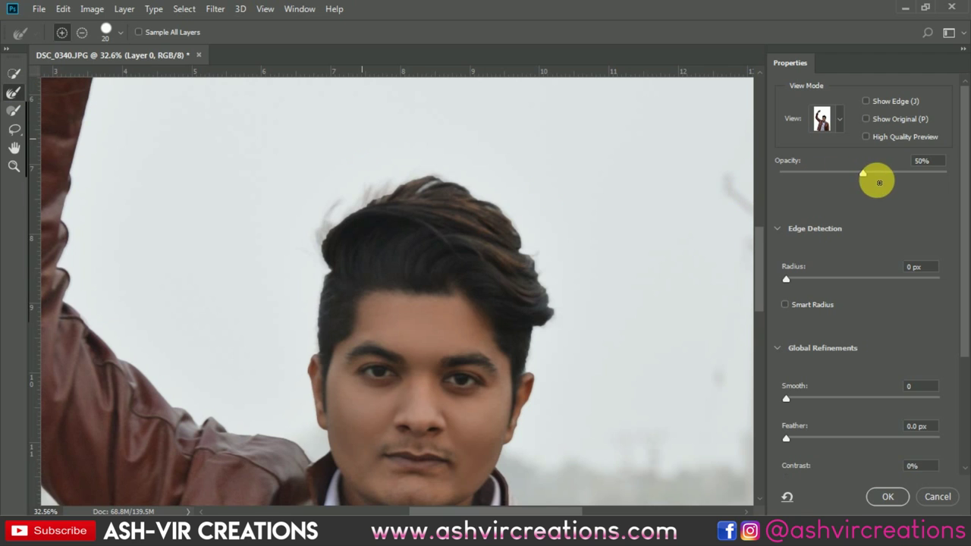
left_click_drag(863, 177, 947, 178)
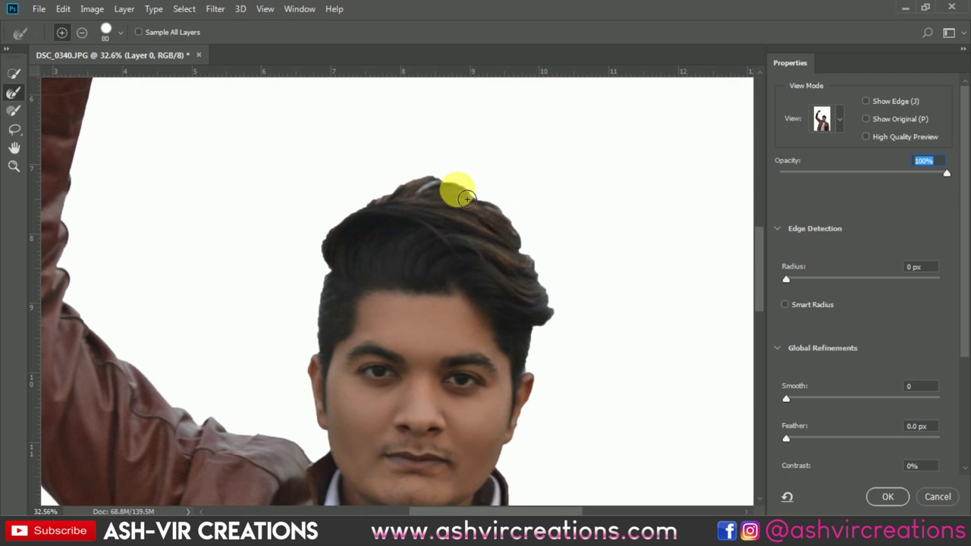
Step: Enlarge the refine brush to 175, paint along the man's hair outline to recover fine strands, and accept the selection
key("bracketright")
key("bracketright")
key("bracketright")
key("bracketright")
key("bracketright")
key("bracketright")
key("bracketright")
key("bracketright")
key("bracketright")
key("bracketright")
mouse_move(329, 263)
left_mouse_down()
mouse_move(345, 284)
mouse_move(329, 291)
mouse_move(324, 350)
mouse_move(333, 247)
mouse_move(399, 201)
mouse_move(474, 189)
mouse_move(536, 224)
mouse_move(571, 282)
mouse_move(586, 333)
mouse_move(573, 358)
left_mouse_up()
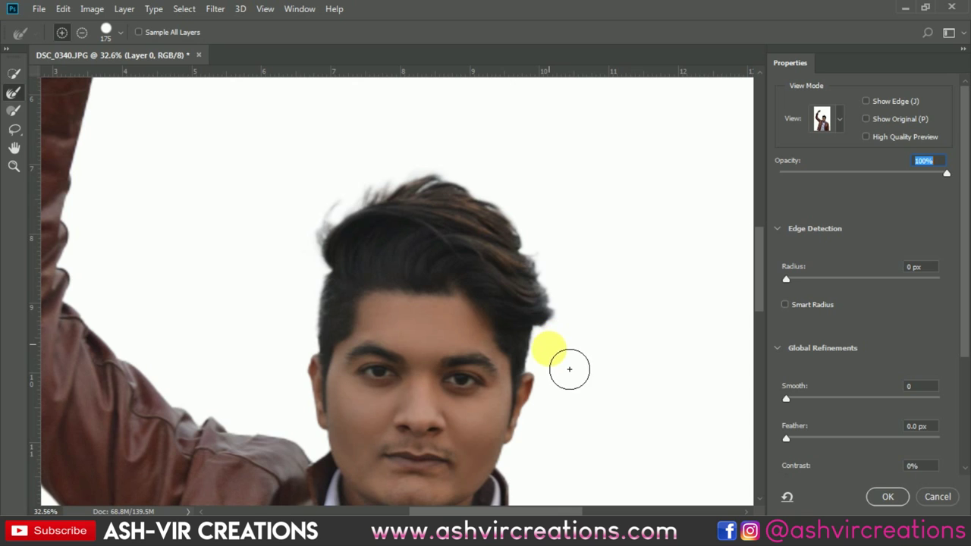
left_click(547, 352)
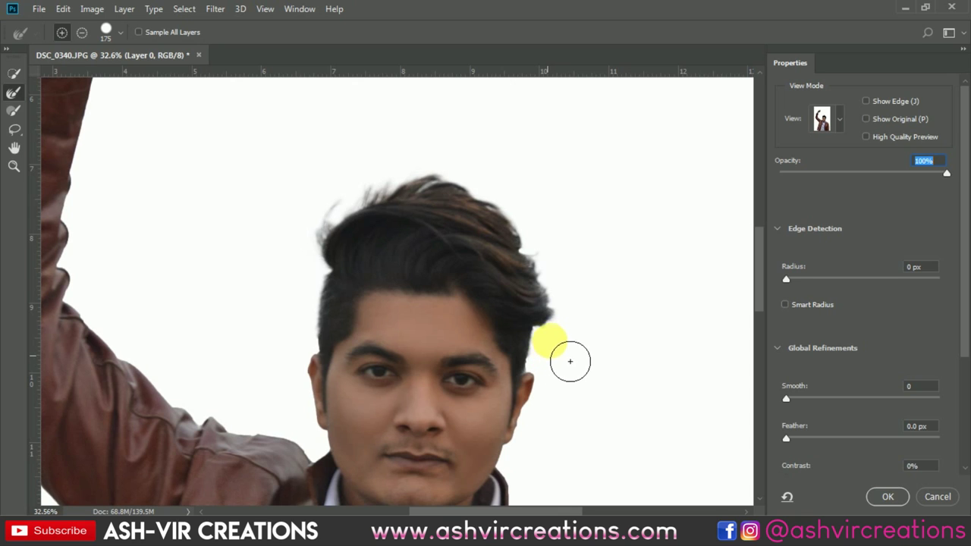
left_click(589, 259)
mouse_move(609, 278)
left_mouse_down()
mouse_move(593, 256)
mouse_move(367, 210)
mouse_move(351, 220)
mouse_move(364, 225)
mouse_move(360, 214)
mouse_move(346, 243)
mouse_move(303, 271)
mouse_move(372, 229)
mouse_move(330, 313)
mouse_move(310, 304)
mouse_move(387, 225)
mouse_move(436, 249)
left_mouse_up()
left_click(889, 499)
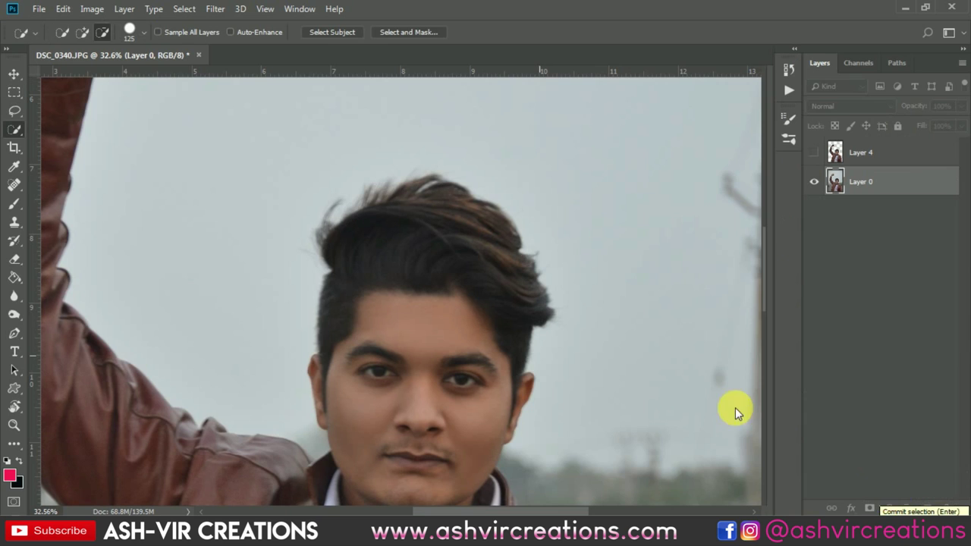
Step: Copy the refined selection of the man to a new layer and hide Layer 0
mouse_move(402, 212)
left_mouse_down()
mouse_move(432, 246)
mouse_move(419, 259)
left_mouse_up()
right_click(416, 259)
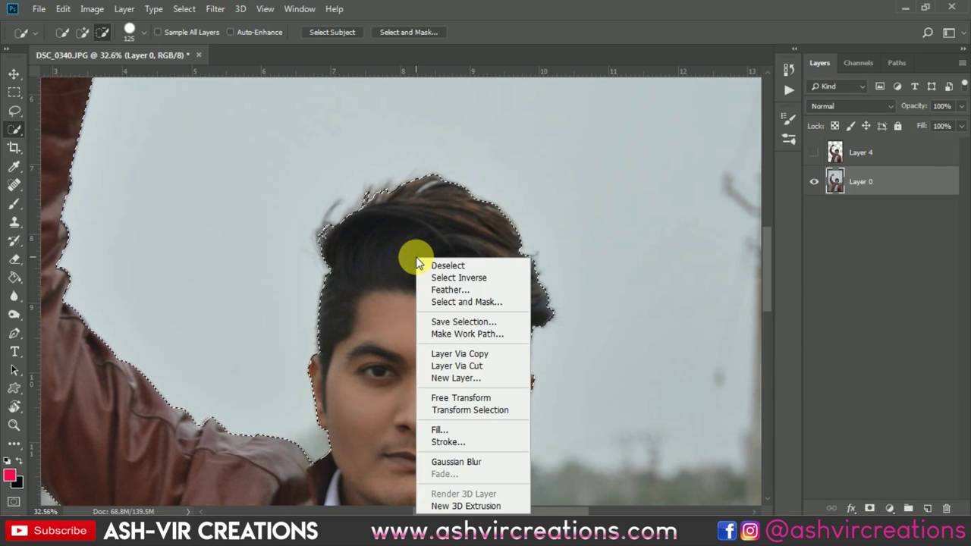
left_click(477, 353)
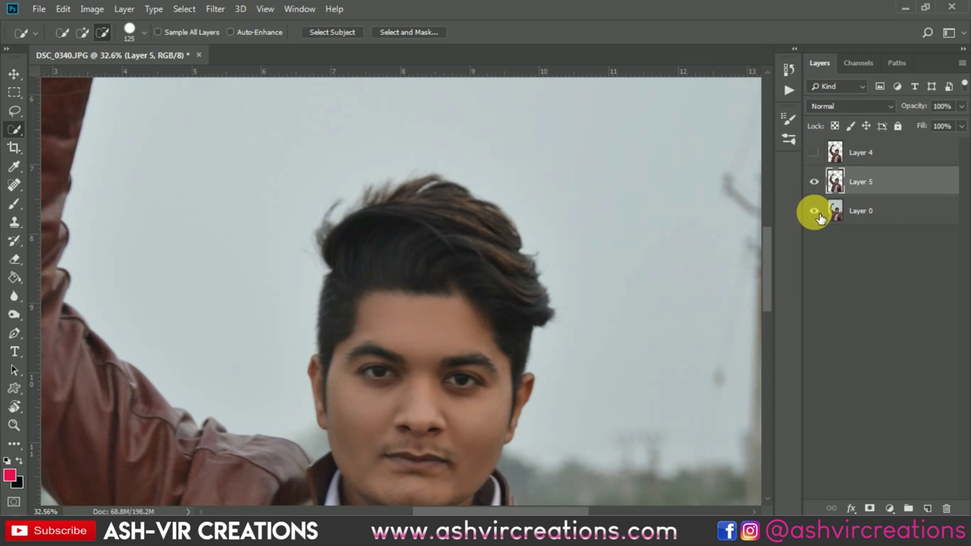
left_click(816, 213)
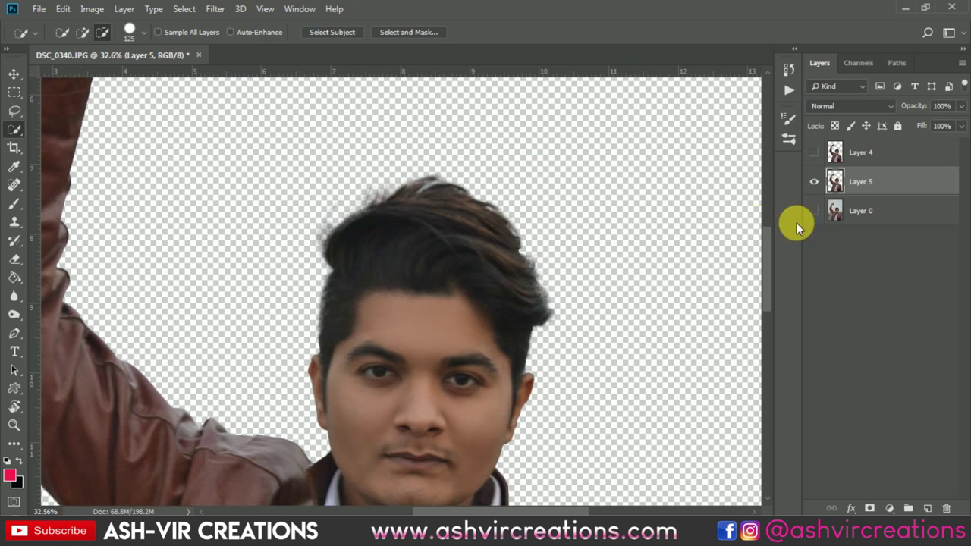
Step: Delete Layer 5 and make Layer 4 and Layer 0 visible again
left_click(814, 152)
left_click(813, 181)
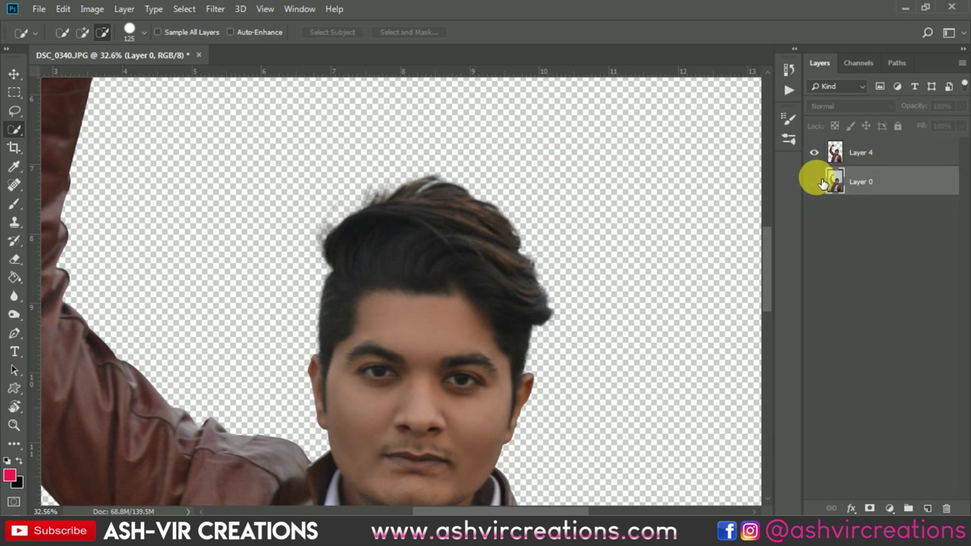
left_click(814, 182)
key("v")
scroll(629, 243, "down", 6)
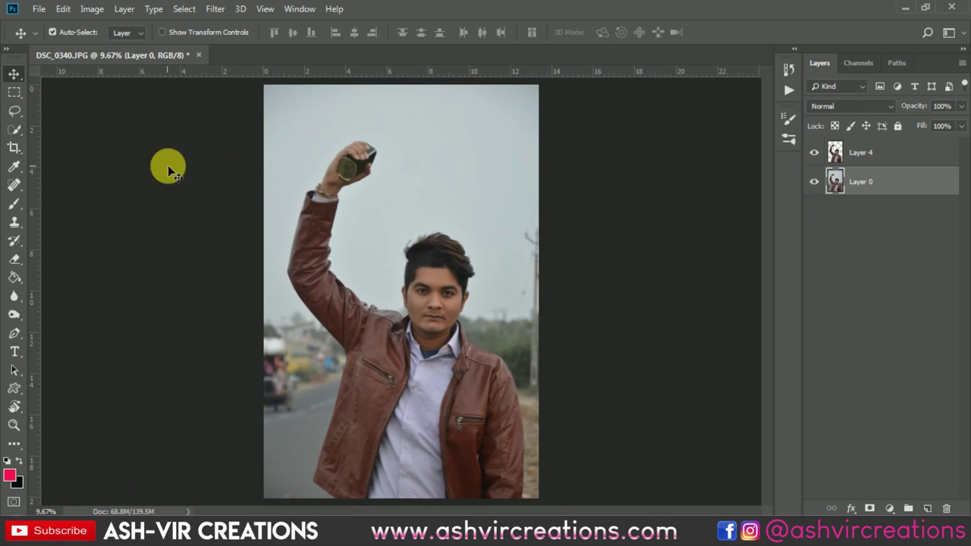
Step: Crop the document to the 4 : 5 (8 : 10) ratio, extending the canvas beyond the photo's sides and above its upper edge
left_click(23, 144)
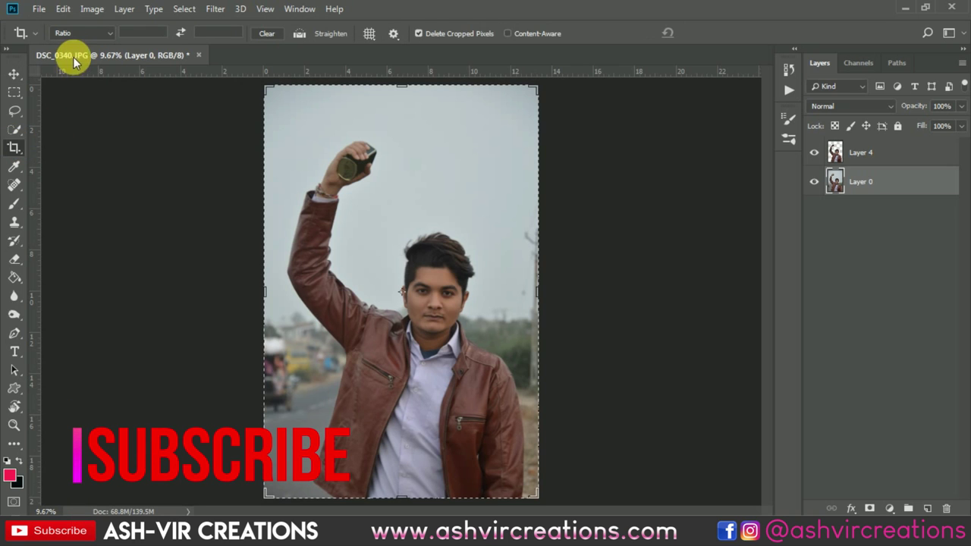
left_click(89, 34)
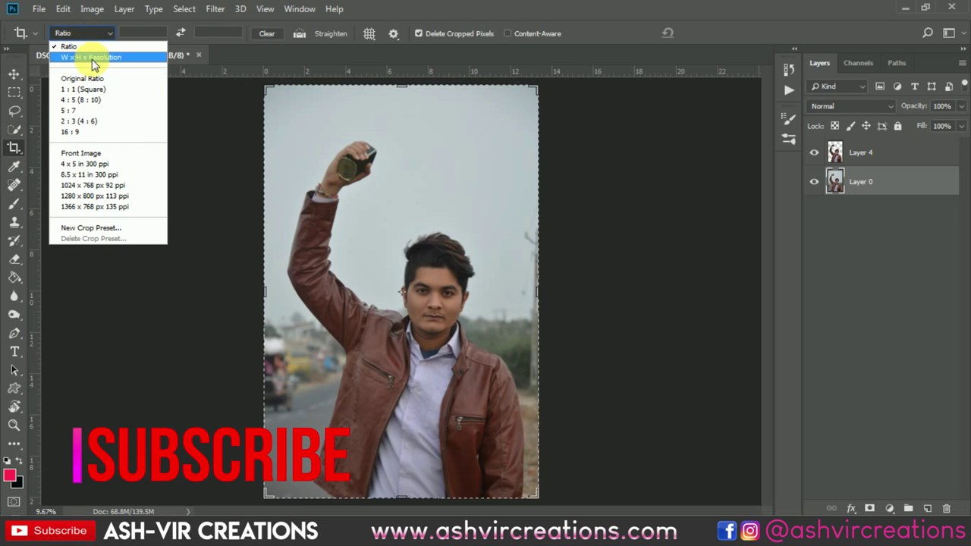
left_click(112, 100)
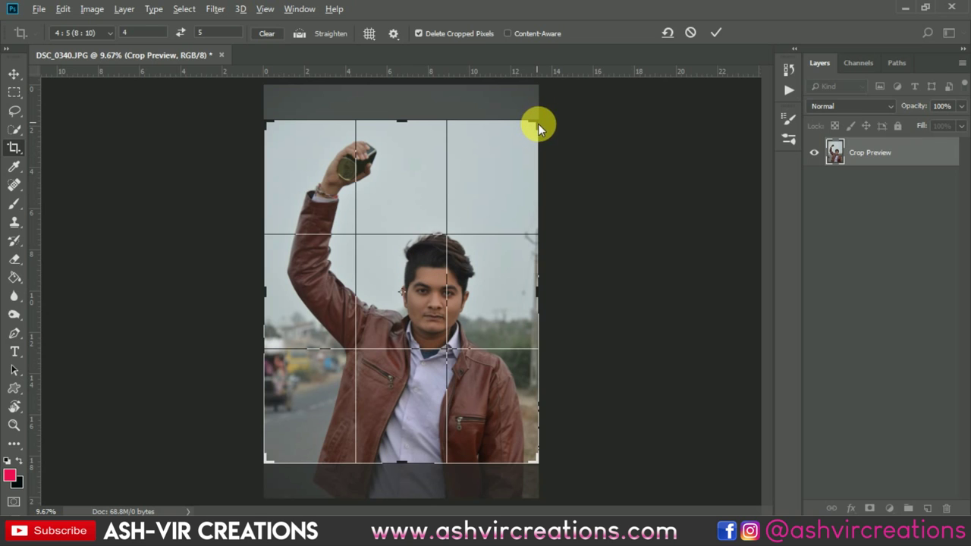
left_click_drag(540, 128, 578, 105)
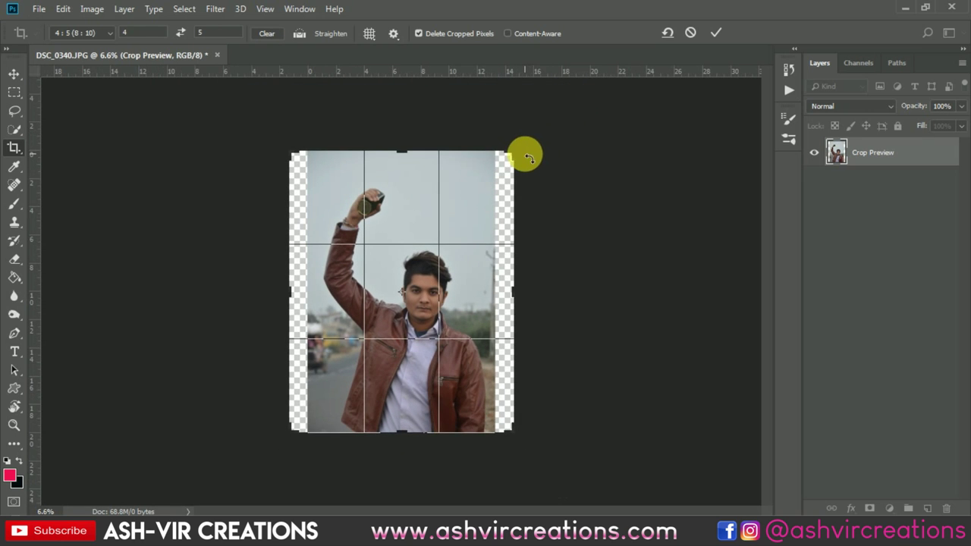
left_click_drag(524, 159, 531, 153)
key("ctrl+r")
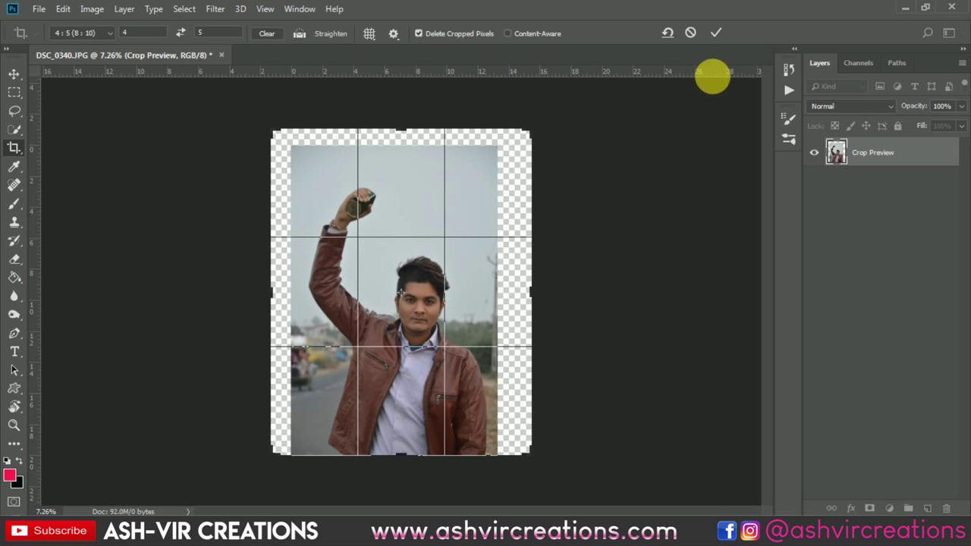
left_click(716, 36)
key("v")
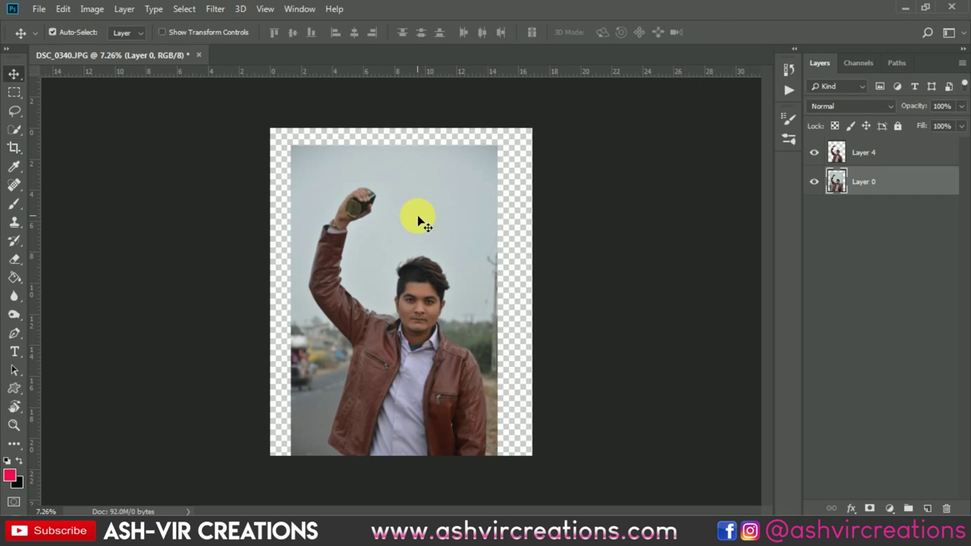
Step: Select Layer 4 and activate the Burn Tool for shading the man's face
scroll(419, 221, "up", 1)
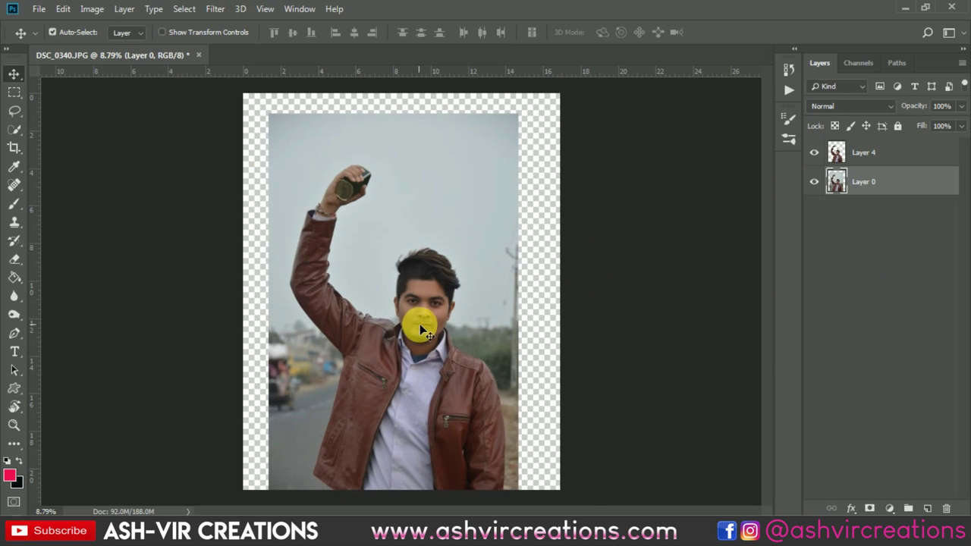
scroll(420, 324, "up", 7)
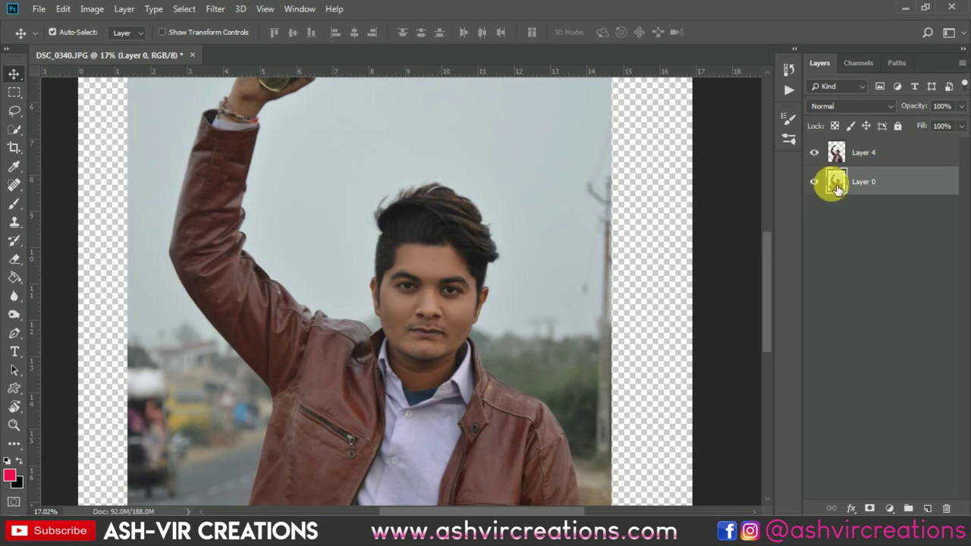
left_click(852, 153)
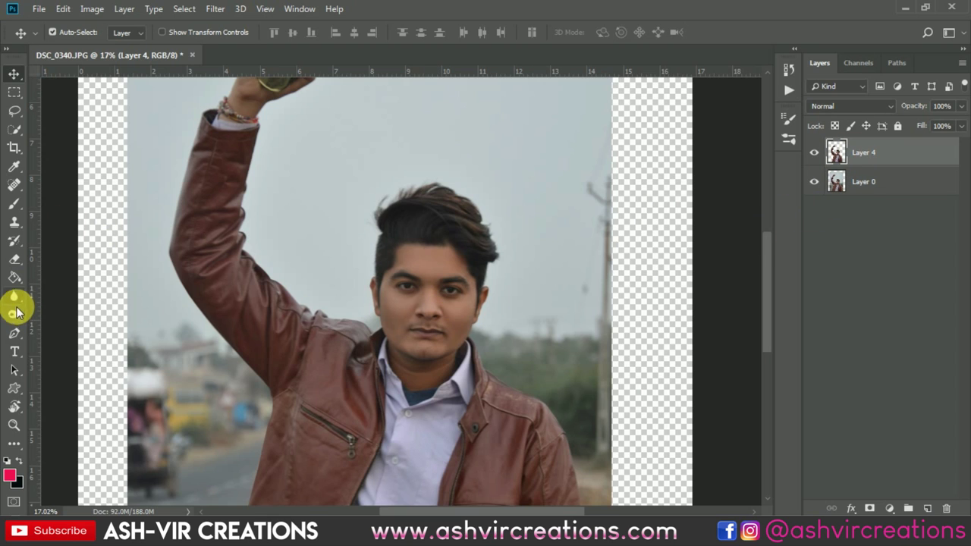
left_click(15, 315)
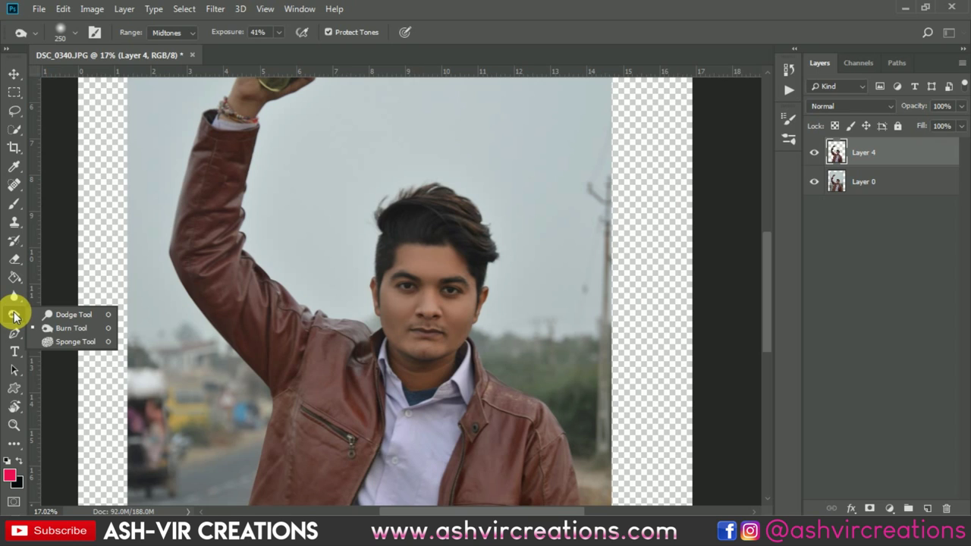
left_click(14, 298)
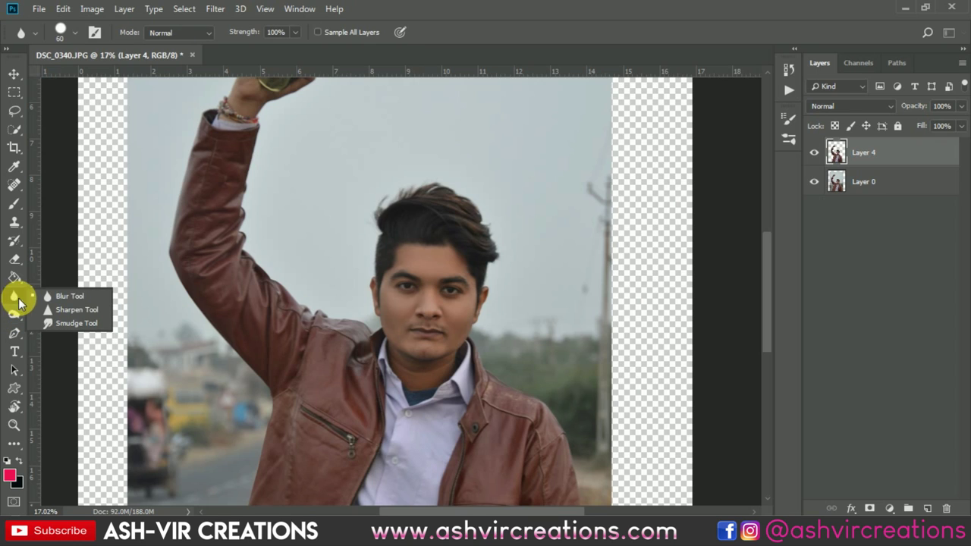
left_click(15, 315)
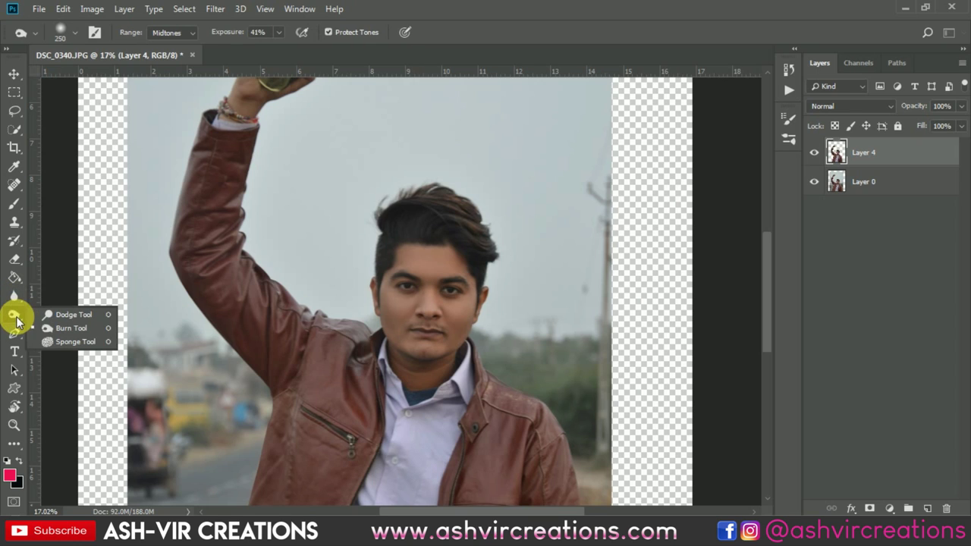
left_click(71, 327)
scroll(520, 351, "up", 5)
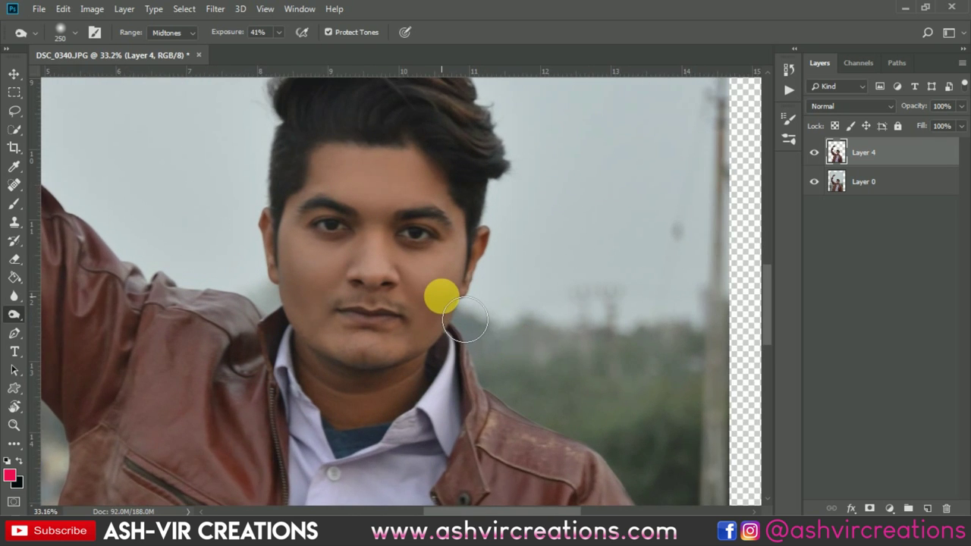
Step: Reduce the burn brush to 100 and set its exposure to 10% with the Midtones range
key("bracketleft")
key("bracketleft")
key("bracketleft")
key("bracketleft")
key("bracketleft")
scroll(475, 331, "up", 3)
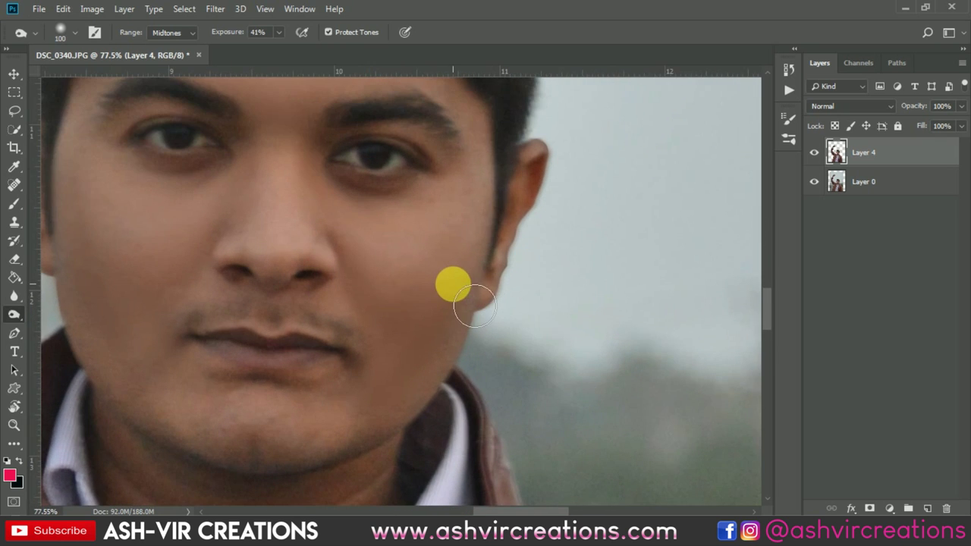
left_click_drag(228, 33, 220, 34)
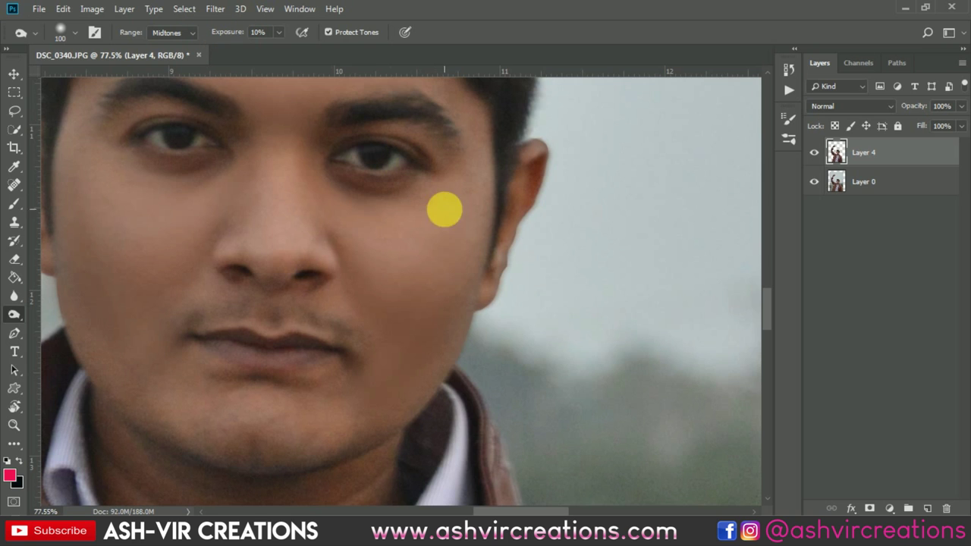
Step: Enlarge the burn brush to 150 and darken the jaw and cheek edge on the right side of the man's face
key("bracketright")
key("bracketright")
scroll(464, 257, "down", 3)
key("bracketright")
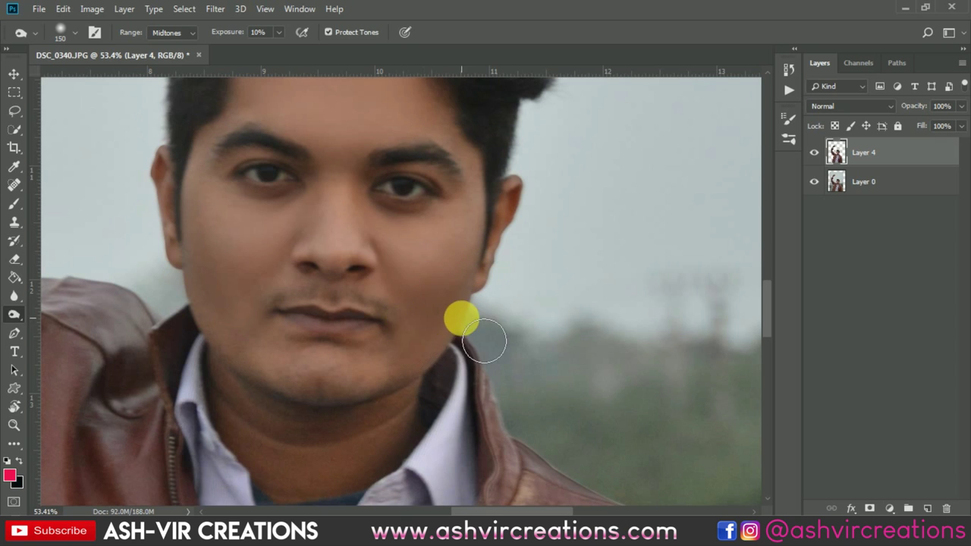
mouse_move(488, 340)
left_mouse_down()
mouse_move(434, 351)
mouse_move(519, 245)
left_mouse_up()
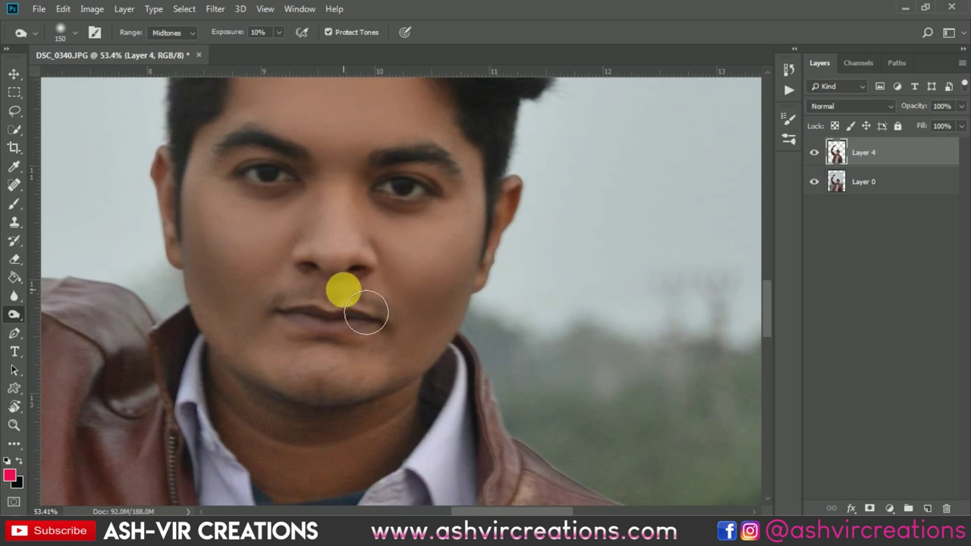
scroll(302, 203, "down", 3)
scroll(300, 203, "up", 2)
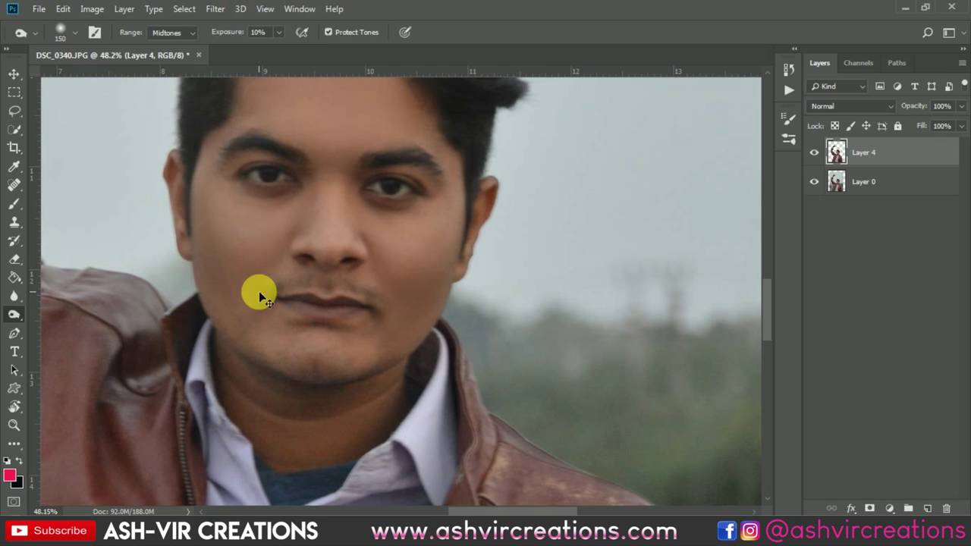
Step: Burn the shadows on the man's cheeks on both sides of the mouth, reducing the brush to 100
mouse_move(294, 312)
left_mouse_down()
mouse_move(413, 308)
mouse_move(439, 320)
mouse_move(416, 316)
mouse_move(402, 327)
mouse_move(468, 259)
mouse_move(344, 346)
mouse_move(238, 287)
mouse_move(217, 261)
mouse_move(209, 210)
mouse_move(218, 207)
mouse_move(258, 275)
left_mouse_up()
key("bracketleft")
key("bracketleft")
key("bracketleft")
key("bracketleft")
key("bracketleft")
key("bracketleft")
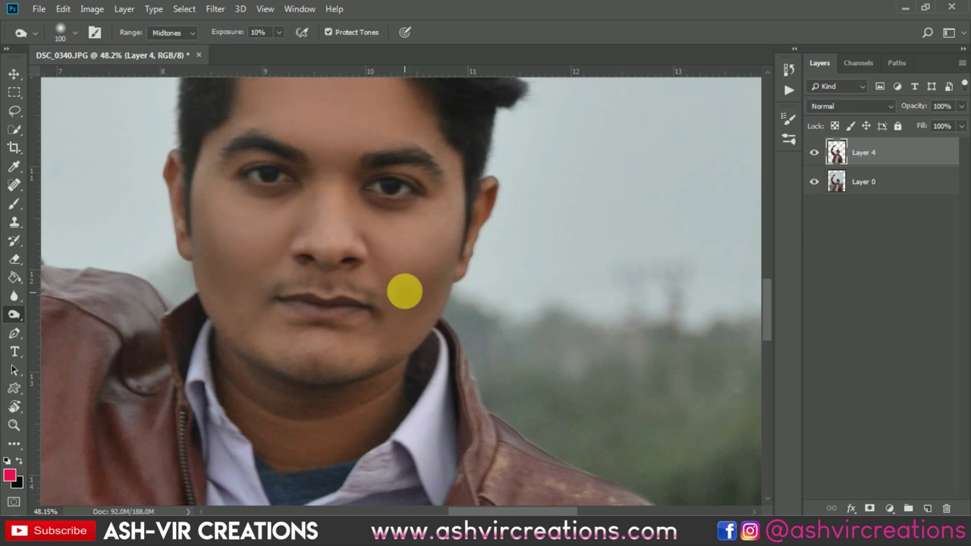
mouse_move(434, 292)
left_mouse_down()
mouse_move(274, 285)
mouse_move(171, 210)
mouse_move(191, 273)
mouse_move(78, 301)
left_mouse_up()
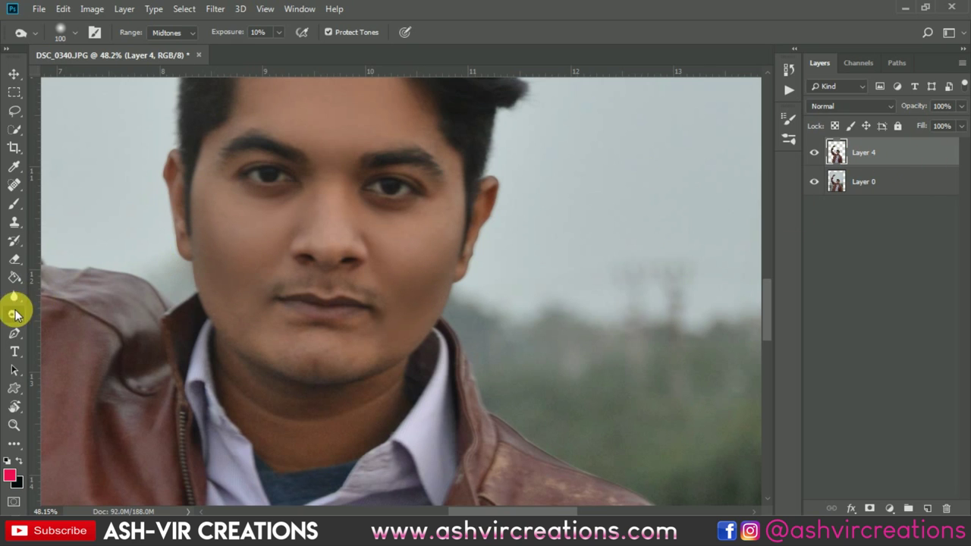
Step: Brighten the highlights on the man's cheeks, nose and forehead using the Dodge Tool at brush size 175 and 10% exposure
left_click_drag(16, 314, 48, 315)
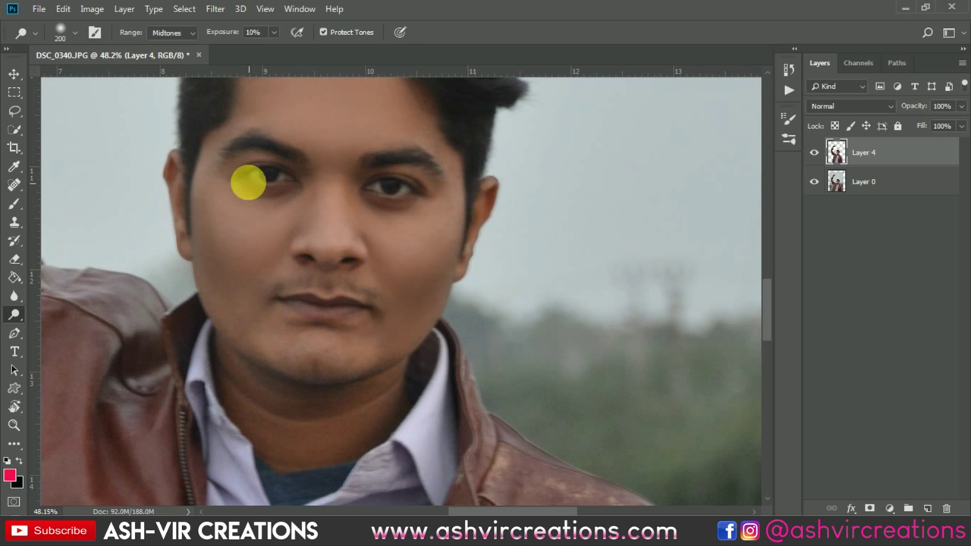
key("bracketright")
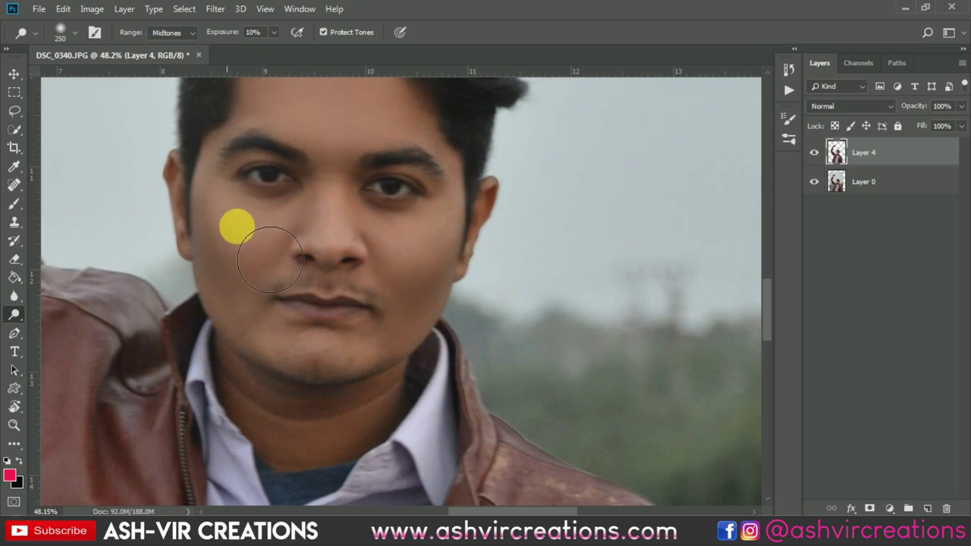
key("bracketleft")
key("bracketleft")
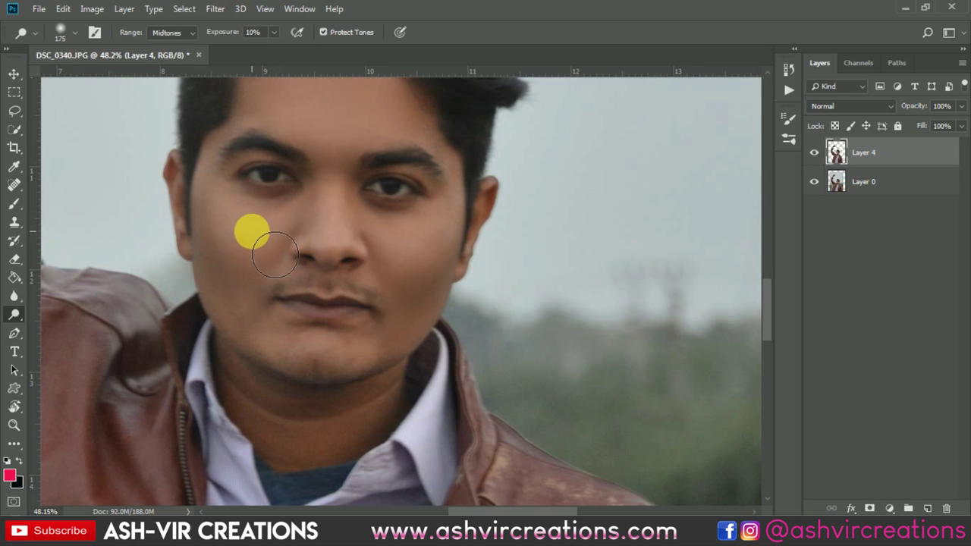
mouse_move(275, 253)
left_mouse_down()
mouse_move(245, 217)
mouse_move(308, 230)
mouse_move(405, 213)
mouse_move(442, 251)
mouse_move(440, 240)
mouse_move(470, 241)
mouse_move(262, 248)
mouse_move(453, 233)
mouse_move(444, 252)
mouse_move(429, 265)
mouse_move(392, 245)
mouse_move(350, 251)
mouse_move(378, 181)
mouse_move(356, 208)
mouse_move(369, 212)
mouse_move(347, 195)
mouse_move(397, 183)
mouse_move(332, 164)
mouse_move(416, 178)
mouse_move(380, 201)
mouse_move(346, 159)
mouse_move(408, 202)
mouse_move(392, 160)
mouse_move(382, 208)
left_mouse_up()
scroll(368, 171, "down", 3)
scroll(357, 197, "up", 3)
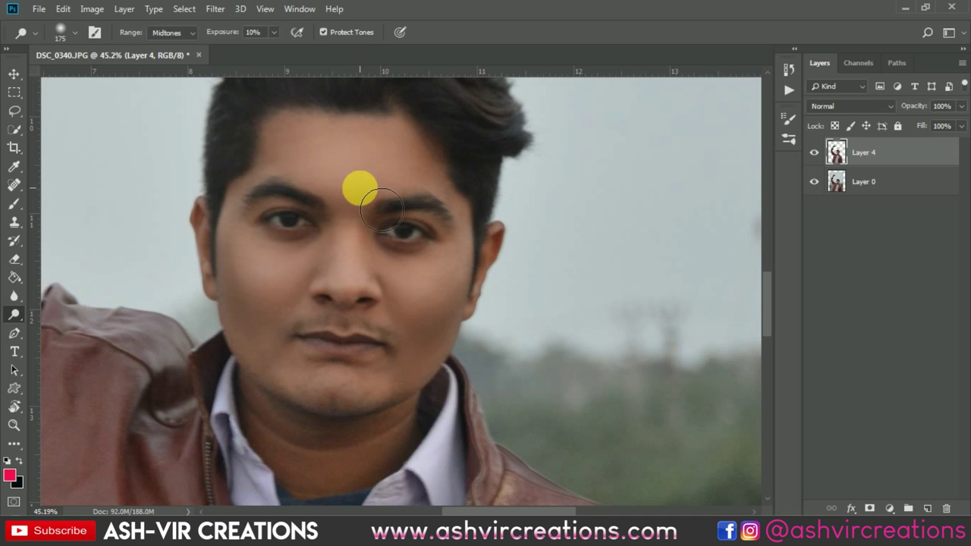
Step: Compare the dodged and burned face with the original by toggling Layer 4's visibility, and review the whole picture
scroll(381, 208, "down", 2)
scroll(456, 237, "down", 3)
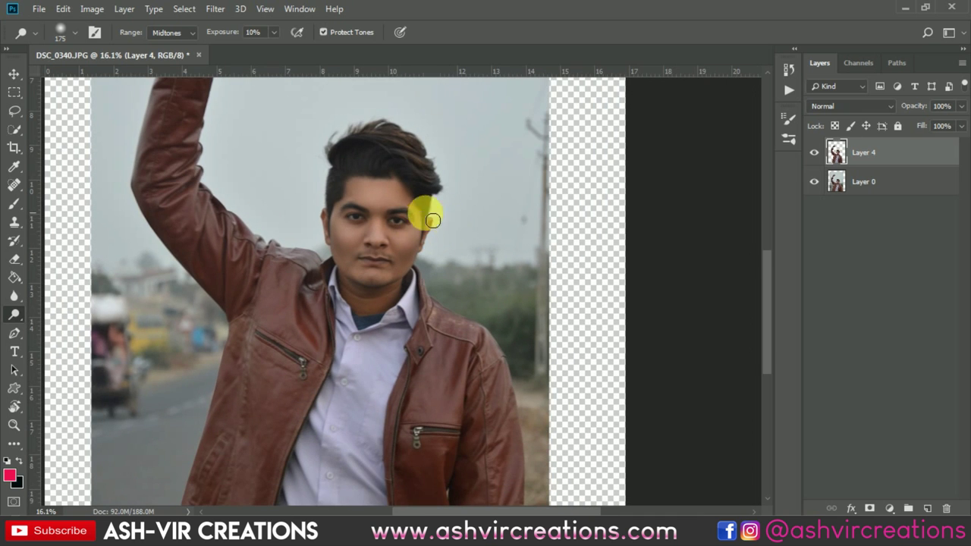
scroll(432, 220, "up", 4)
left_click(836, 152)
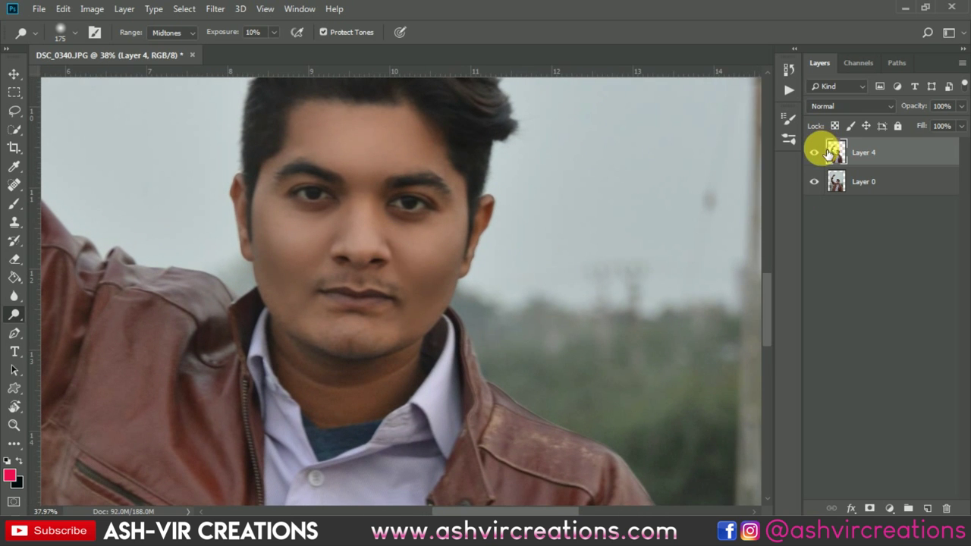
left_click(821, 154)
left_click(821, 155)
left_click(820, 156)
left_click(819, 156)
left_click(819, 157)
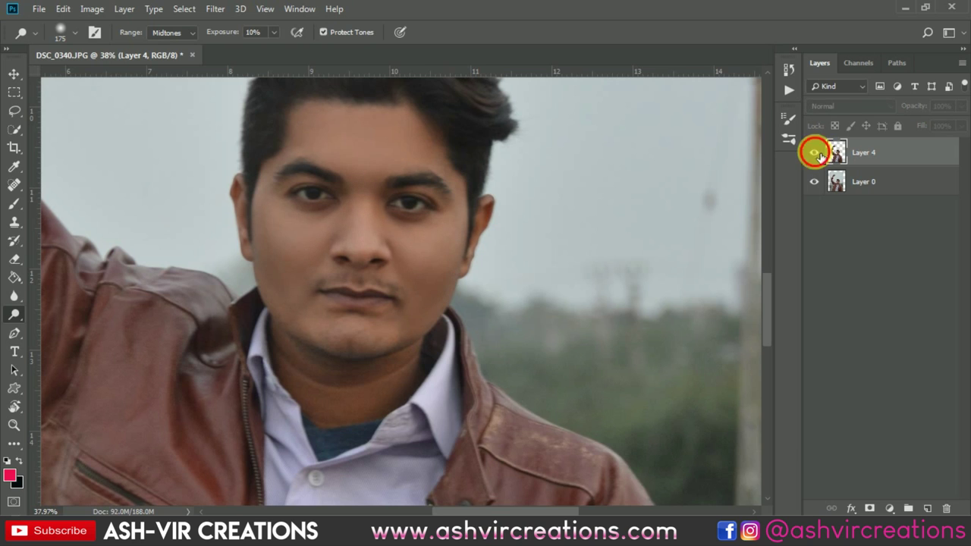
left_click(819, 156)
left_click(819, 156)
left_click(819, 156)
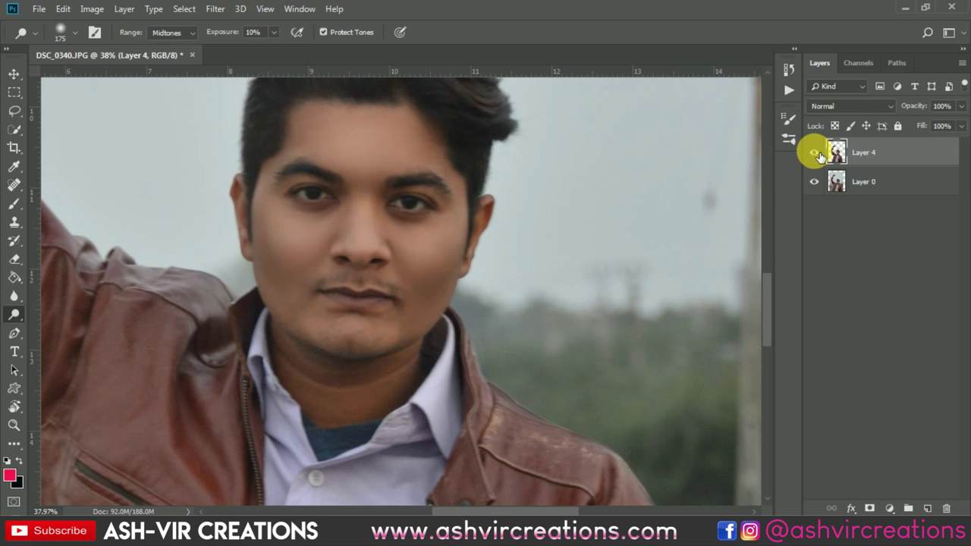
left_click(819, 156)
left_click(819, 155)
scroll(472, 293, "up", 3)
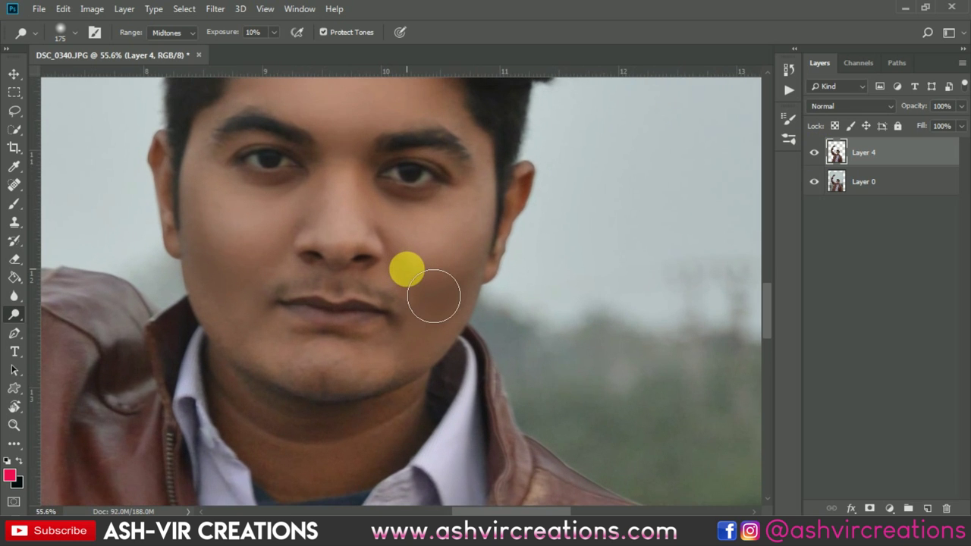
left_click(819, 155)
left_click(820, 155)
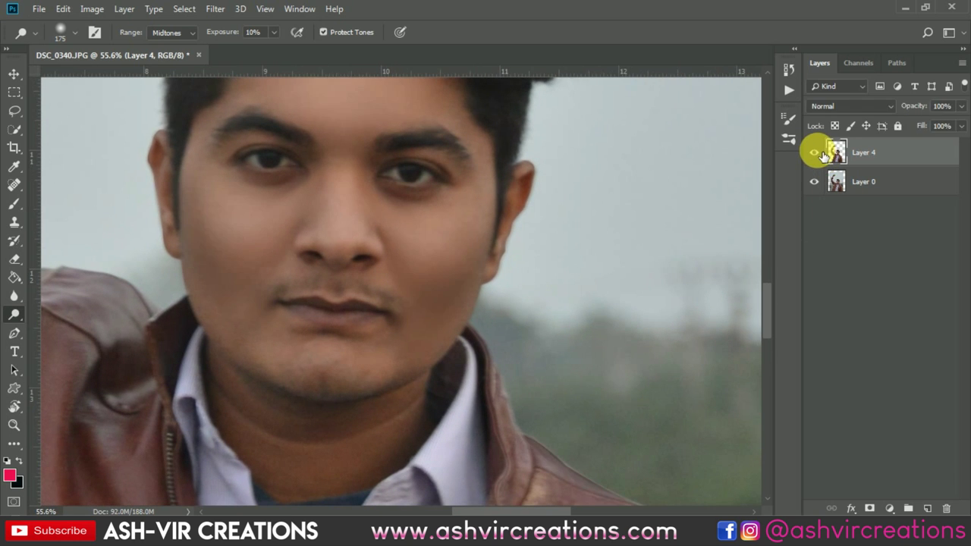
left_click(819, 155)
left_click(818, 154)
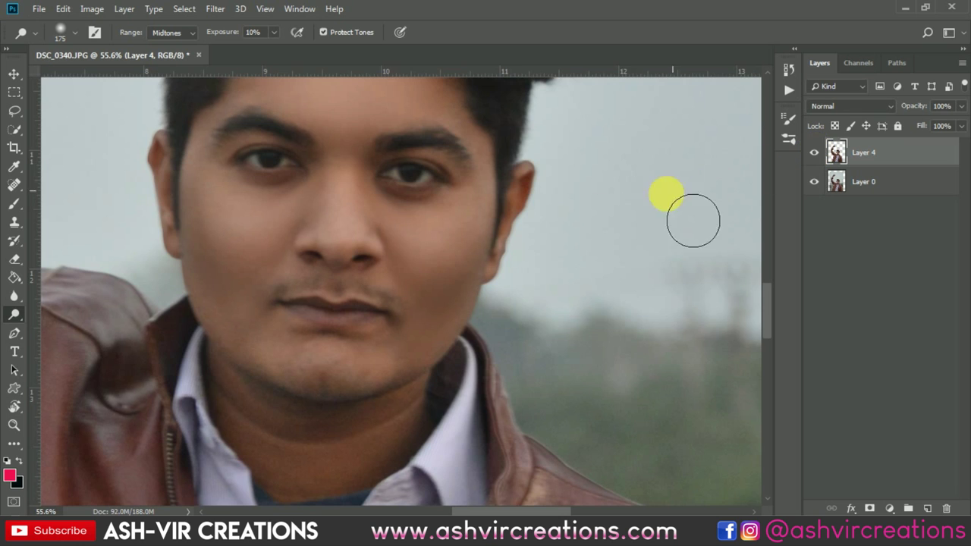
scroll(501, 218, "down", 5)
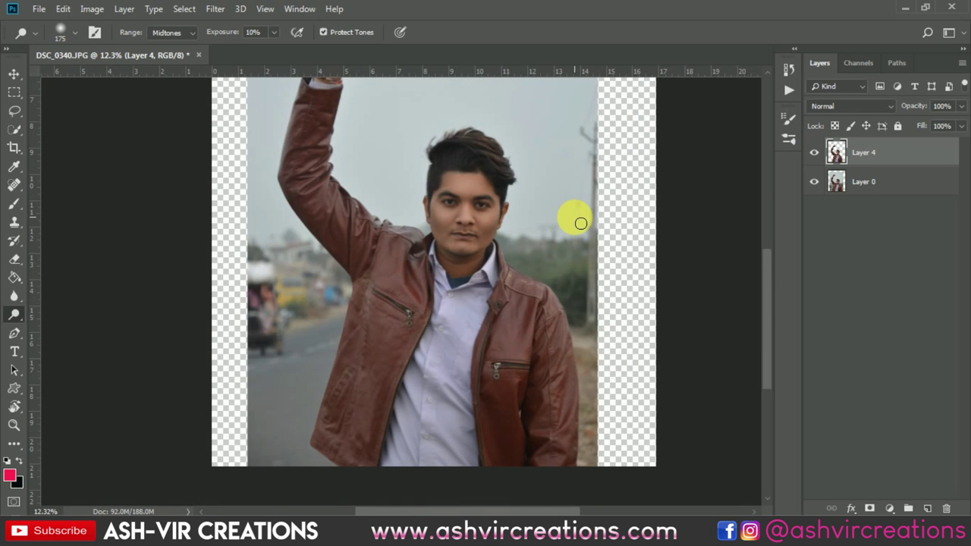
scroll(490, 213, "down", 2)
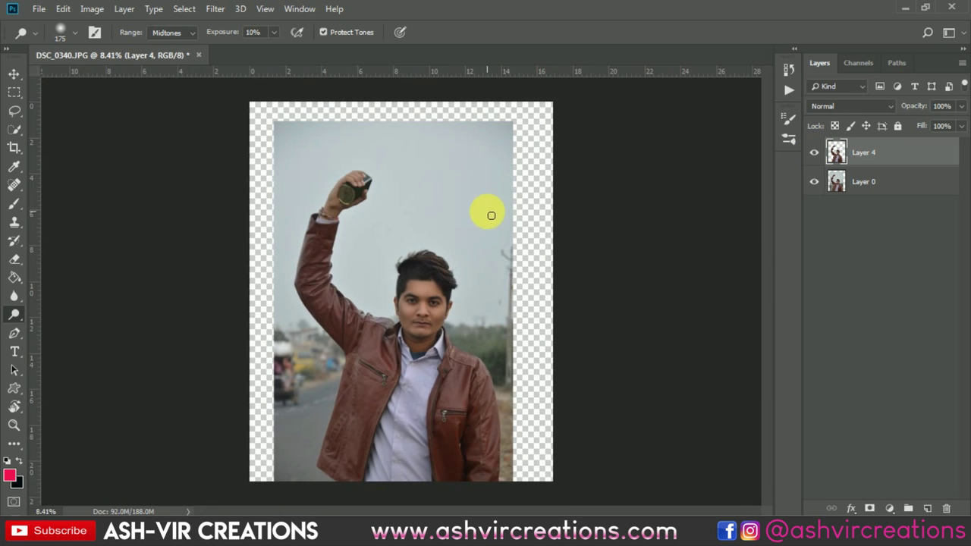
Step: Deepen the shadows along the man's cheeks and jaw using the Burn Tool at brush size 175 and 10% exposure
scroll(401, 313, "up", 4)
scroll(400, 313, "up", 3)
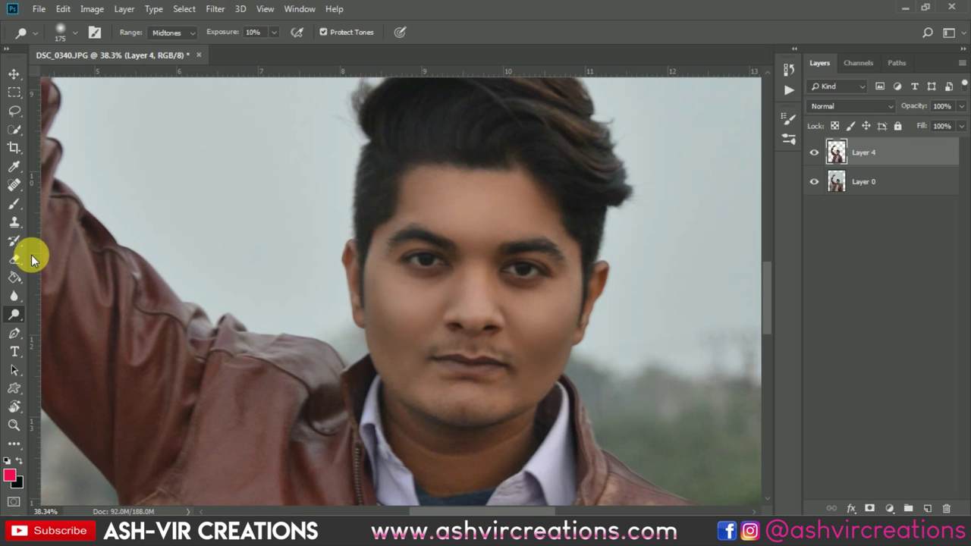
scroll(314, 281, "down", 4)
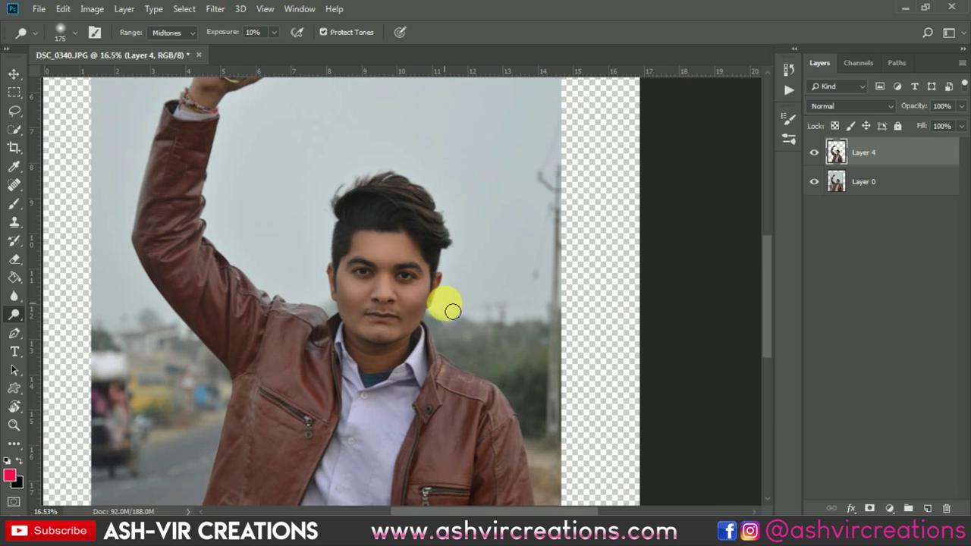
scroll(440, 311, "up", 5)
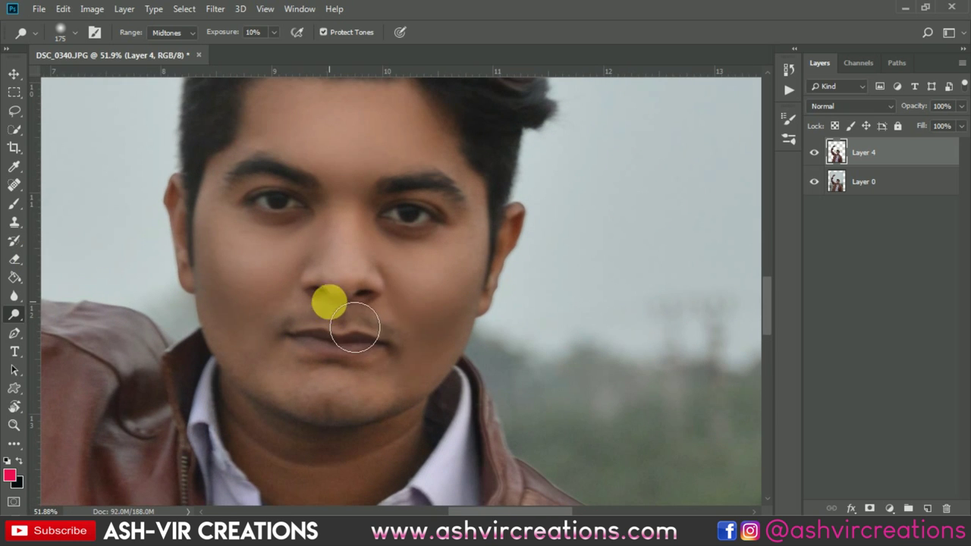
right_click(13, 313)
left_click(68, 327)
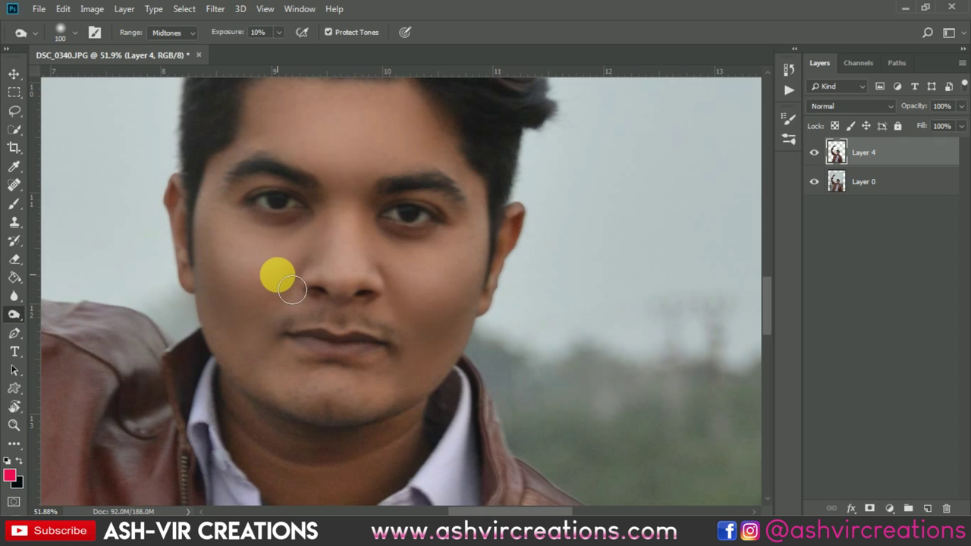
key("bracketright")
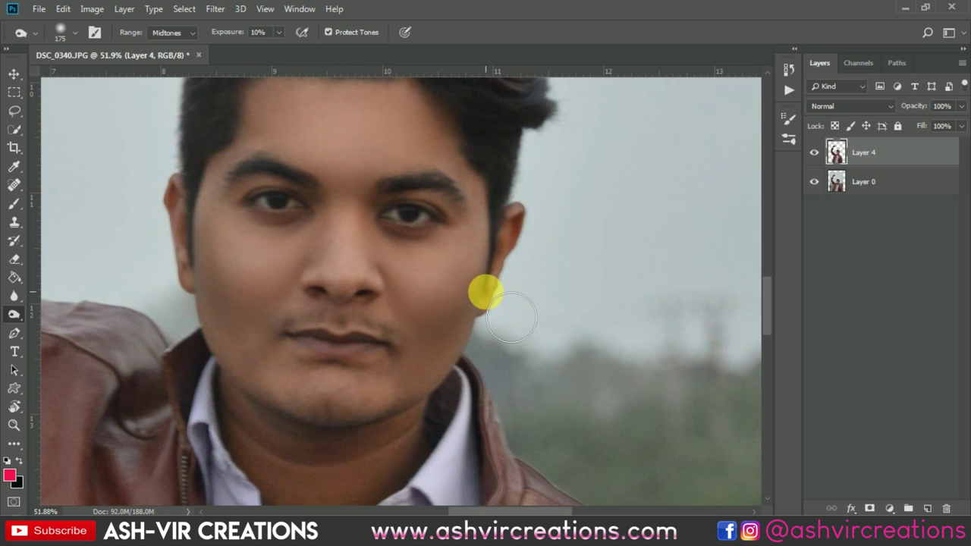
Step: Compare the retouched face with the original by toggling Layer 4's visibility, and review the whole picture
scroll(428, 233, "down", 2)
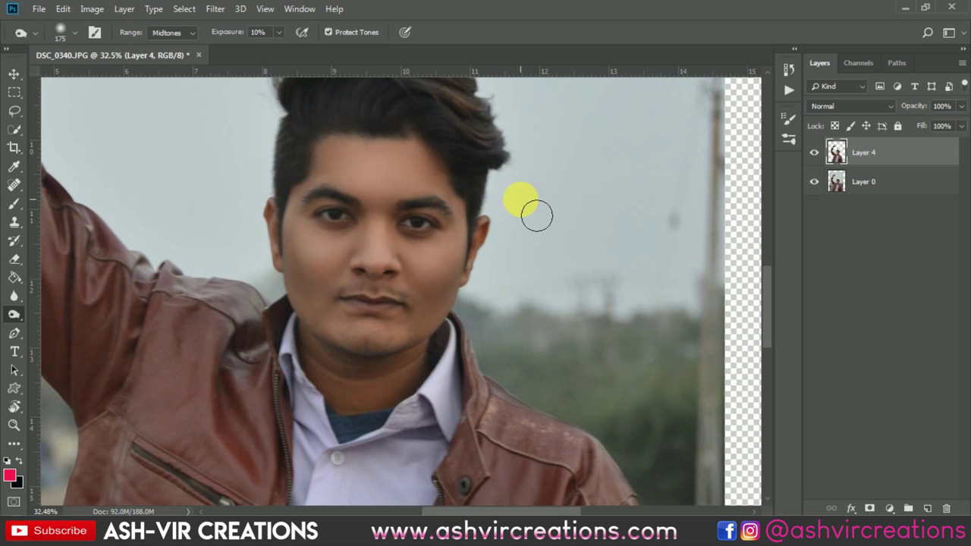
scroll(537, 217, "down", 2)
scroll(445, 178, "down", 2)
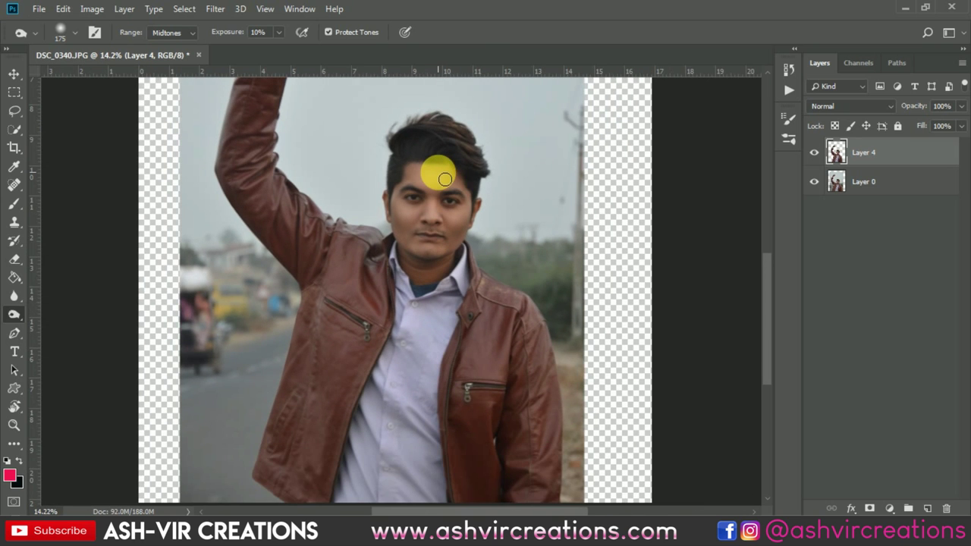
left_click(816, 152)
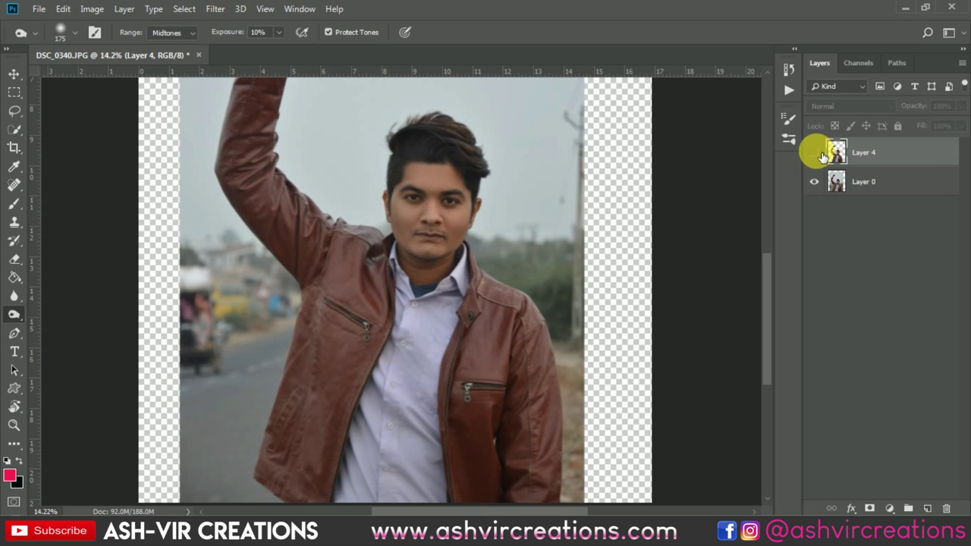
left_click(815, 152)
scroll(470, 242, "up", 4)
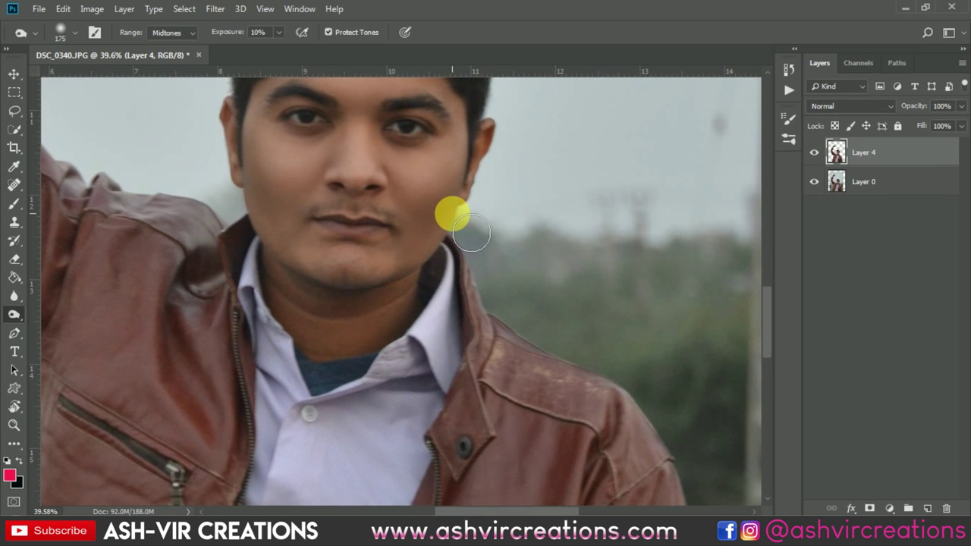
scroll(471, 236, "down", 4)
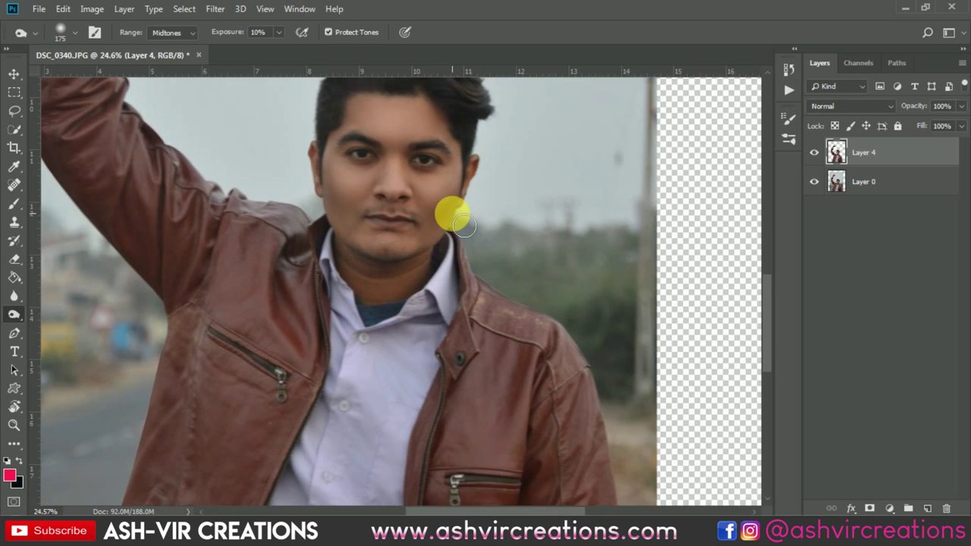
scroll(459, 220, "down", 1)
key("v")
scroll(457, 220, "down", 1)
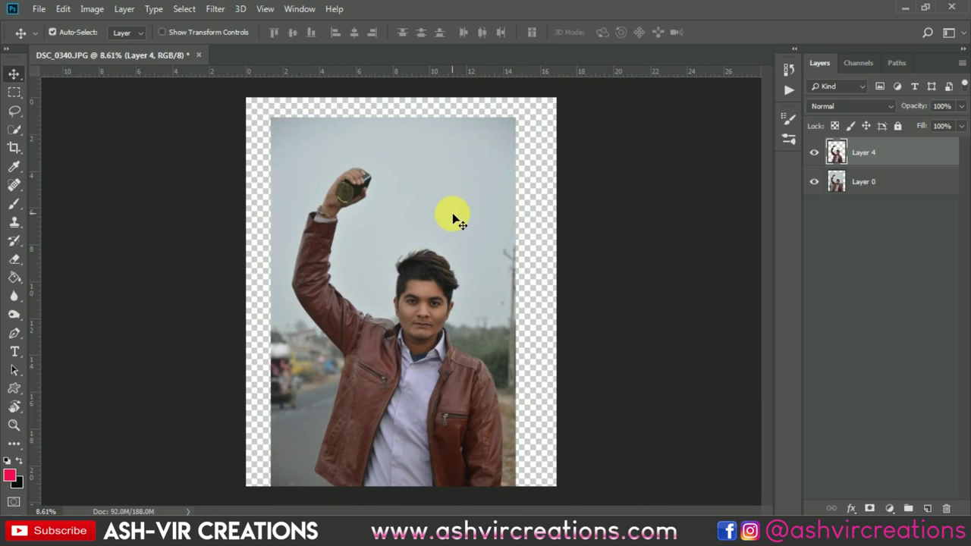
Step: Open the street picture qq from the Desktop and paste a copy of it into DSC_0340.JPG directly above Layer 0
left_click(882, 180)
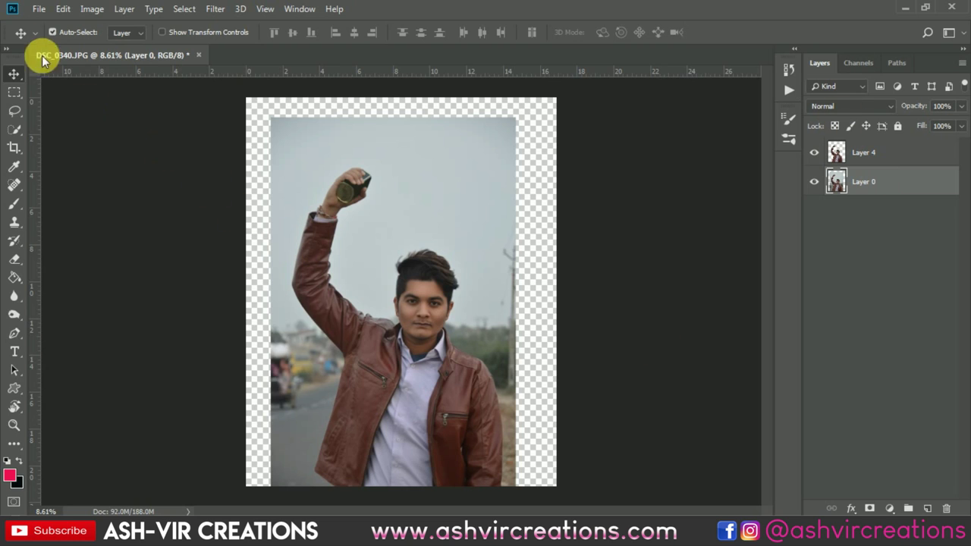
left_click(38, 9)
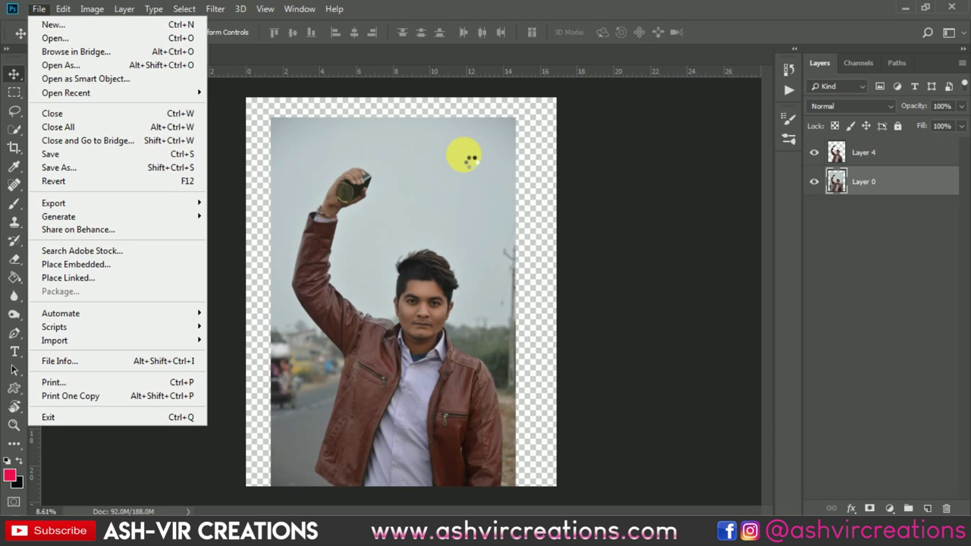
key("ctrl+o")
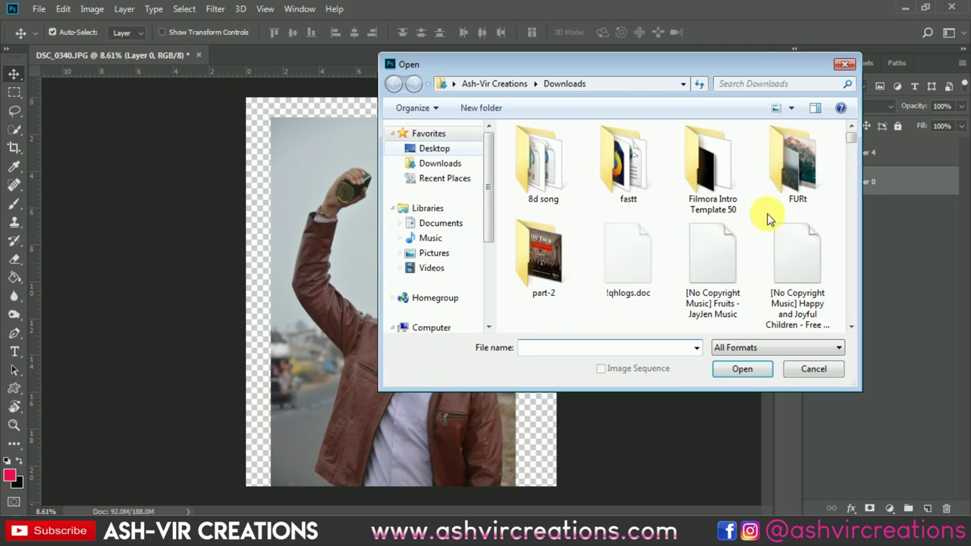
left_click(470, 151)
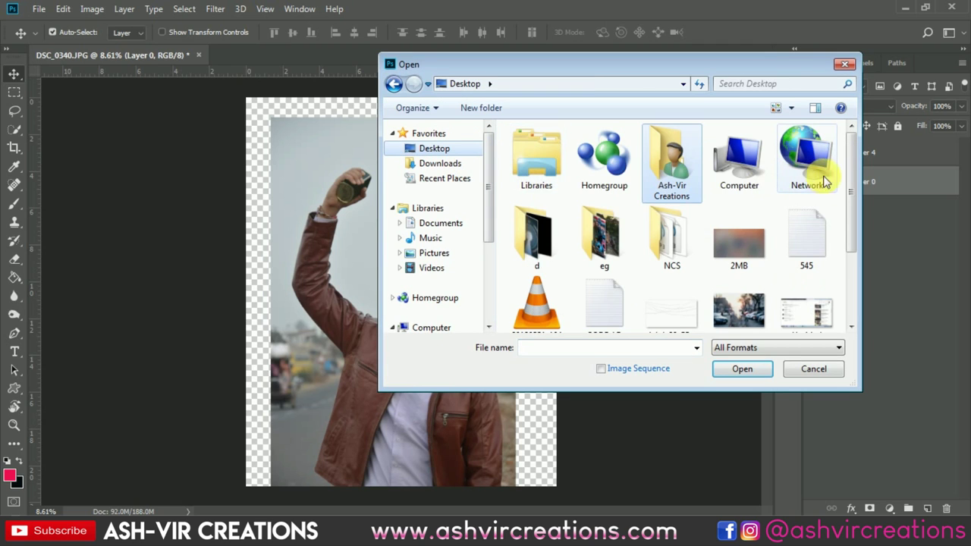
left_click_drag(849, 199, 856, 282)
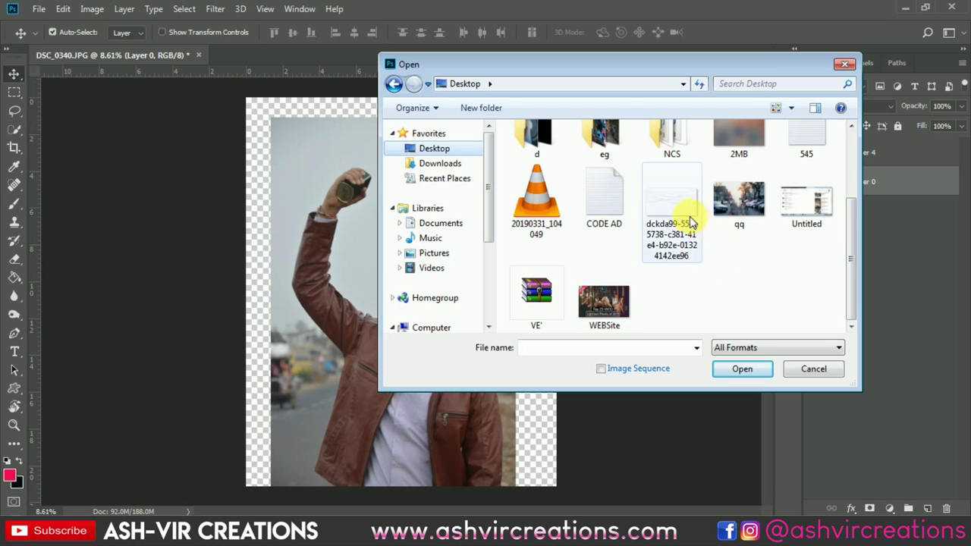
left_click(737, 203)
double_click(734, 200)
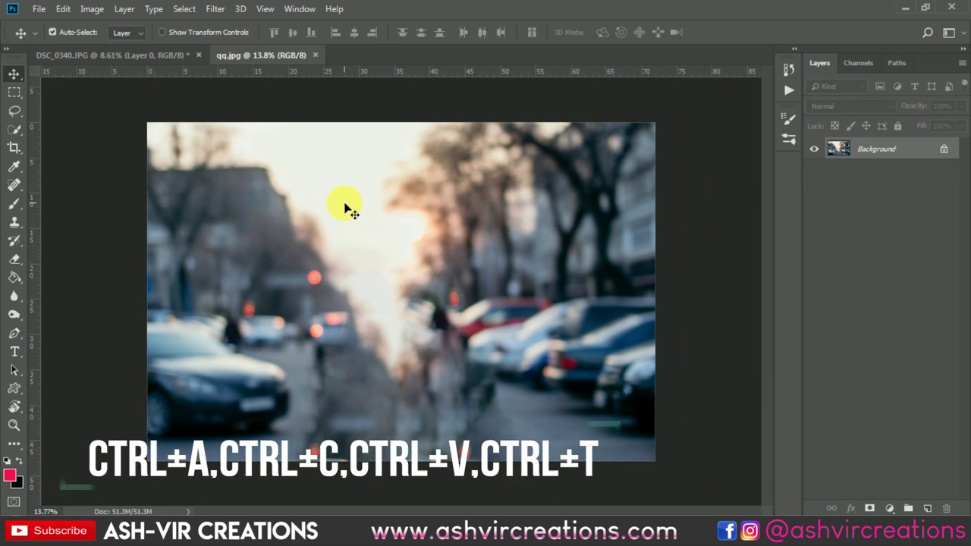
left_click(169, 54)
key("ctrl+v")
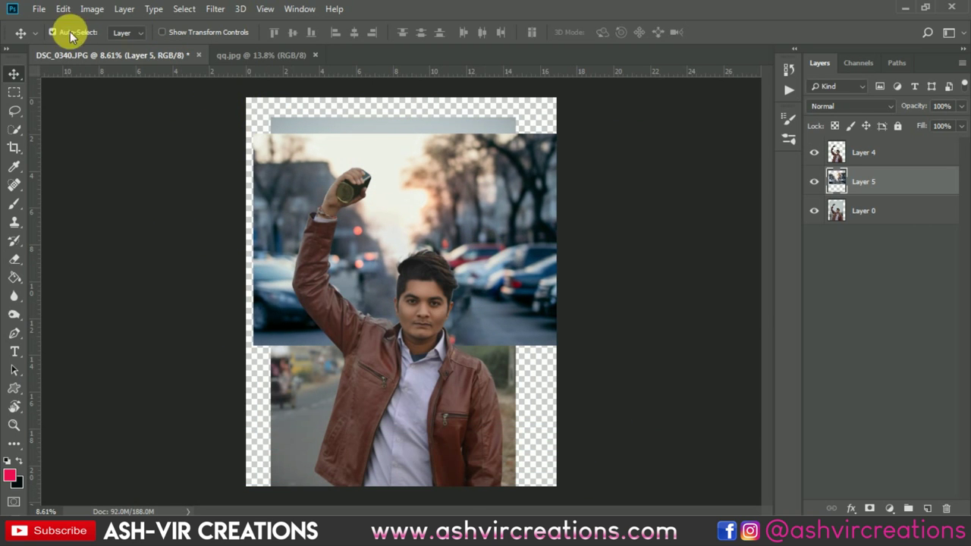
Step: Scale the pasted street layer to about 179% and position it behind the man with its lower edge at the canvas bottom
left_click(60, 10)
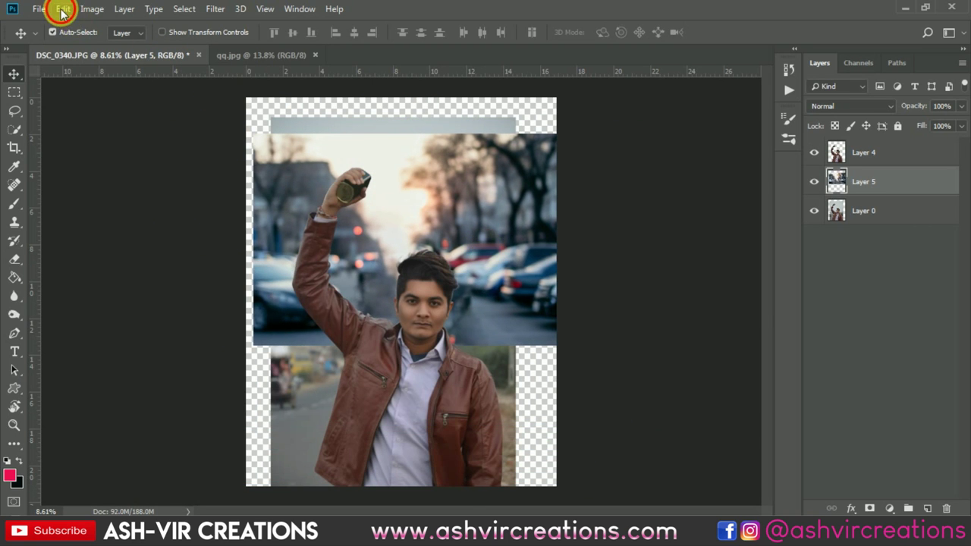
left_click(114, 305)
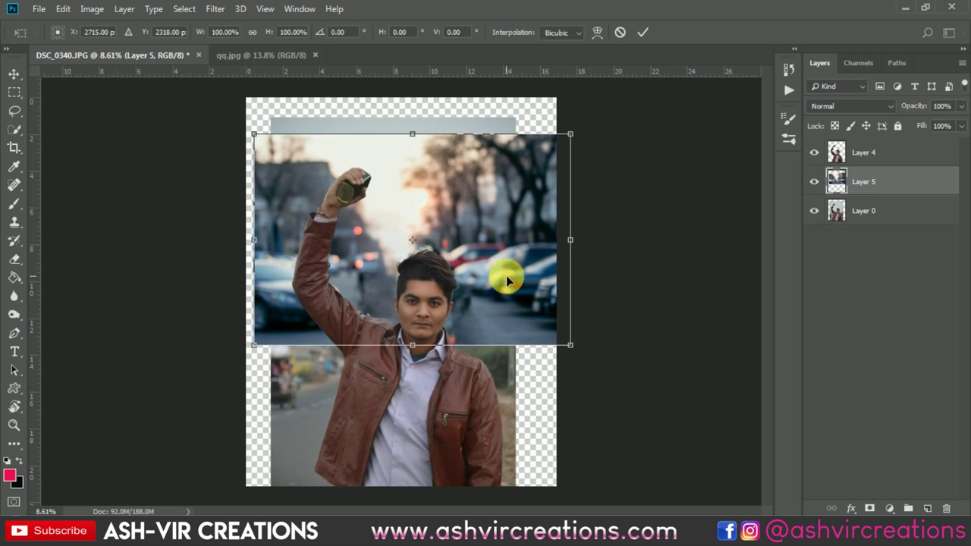
left_click_drag(570, 135, 708, 75)
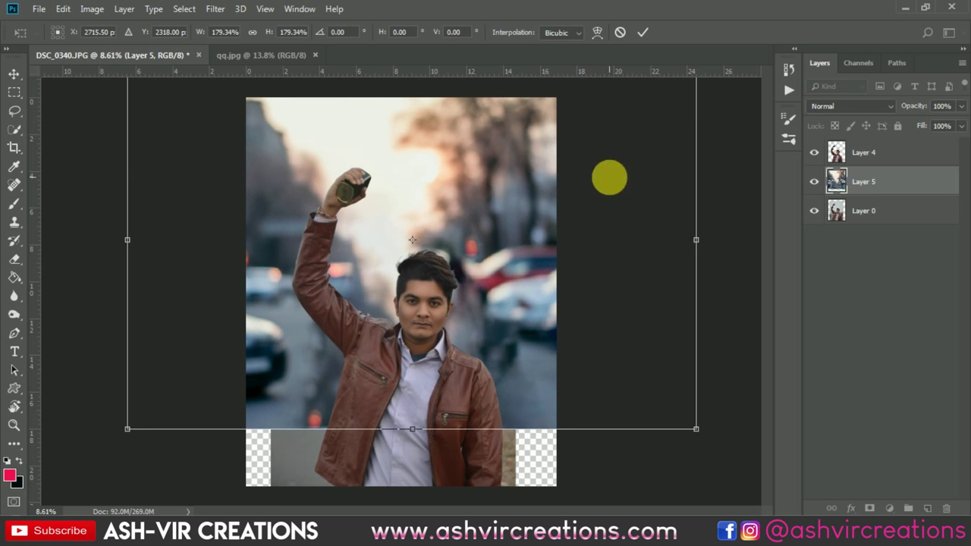
left_click_drag(459, 172, 562, 230)
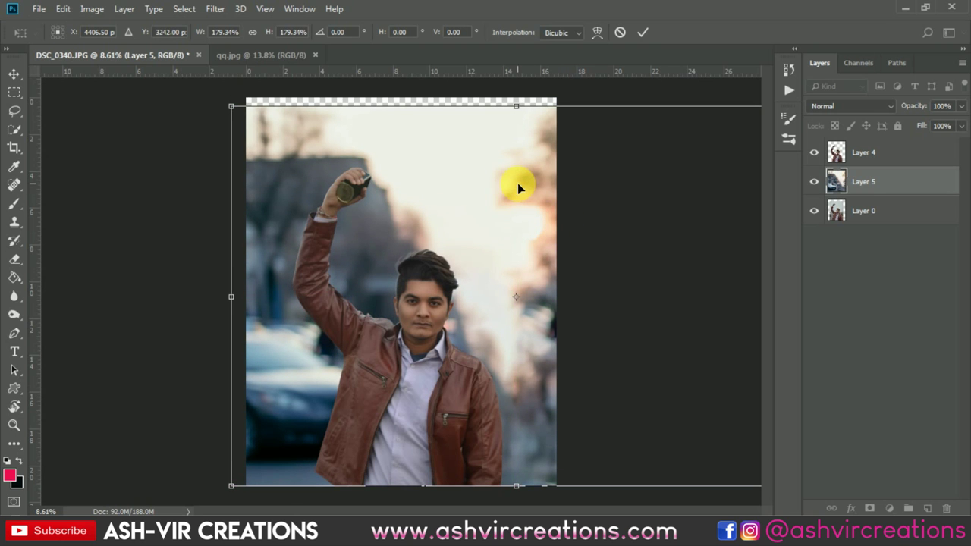
left_click_drag(520, 189, 493, 181)
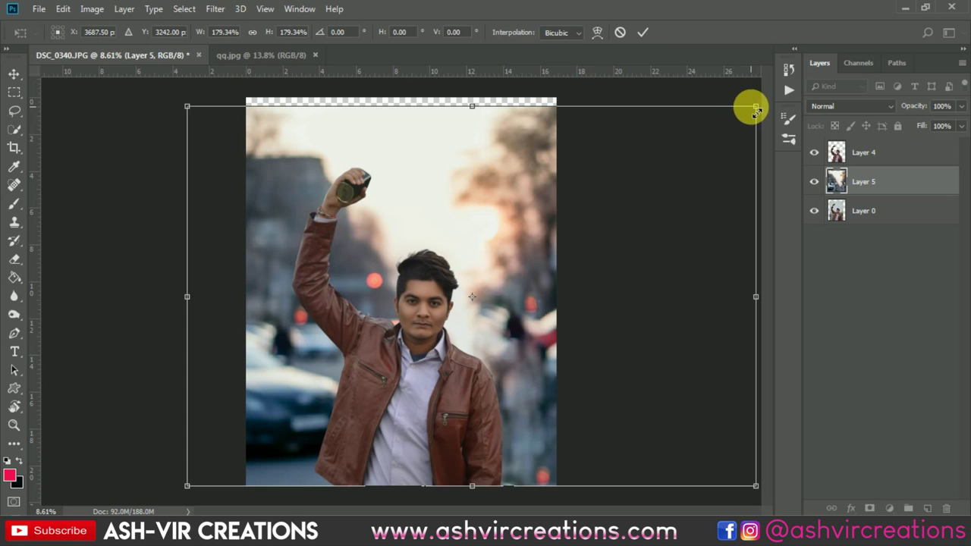
mouse_move(529, 184)
left_mouse_down()
mouse_move(470, 184)
mouse_move(557, 174)
mouse_move(588, 181)
mouse_move(522, 183)
left_mouse_up()
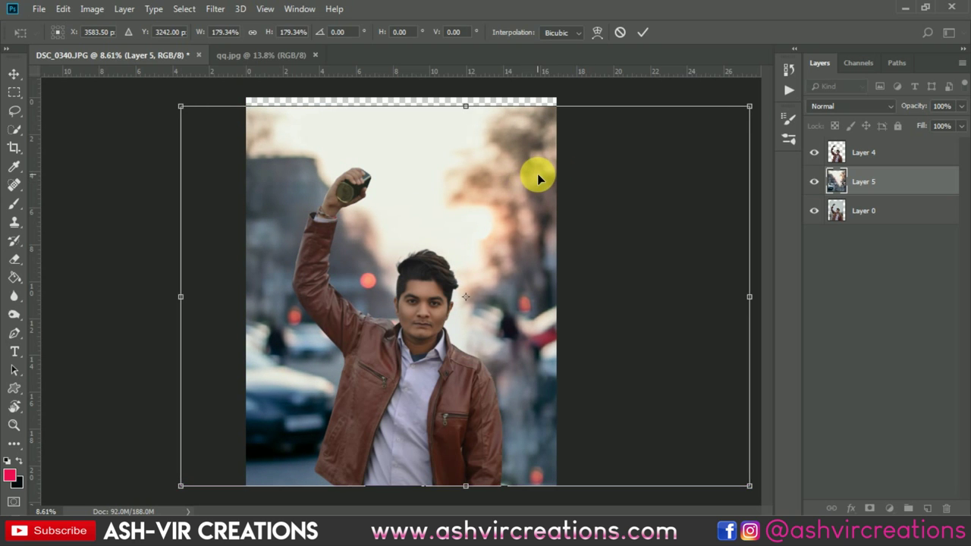
key("Return")
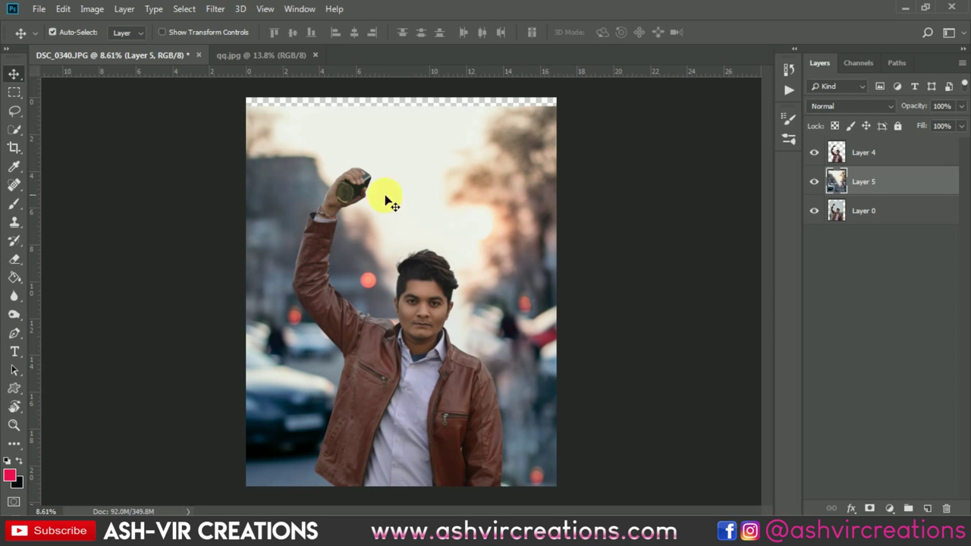
Step: Try cropping the canvas at a 4:5 ratio to cut off the transparent strip along its upper edge, and undo the crop
left_click(14, 149)
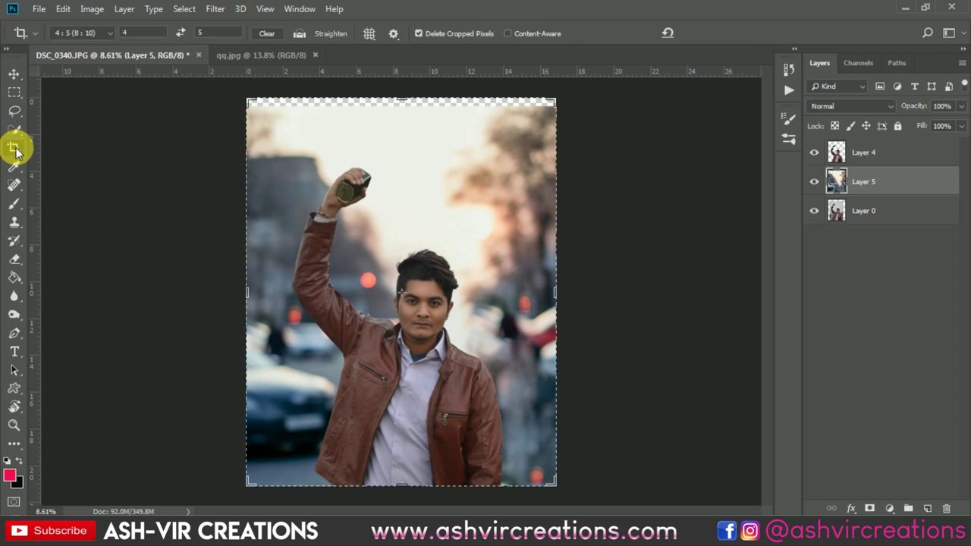
left_click(504, 123)
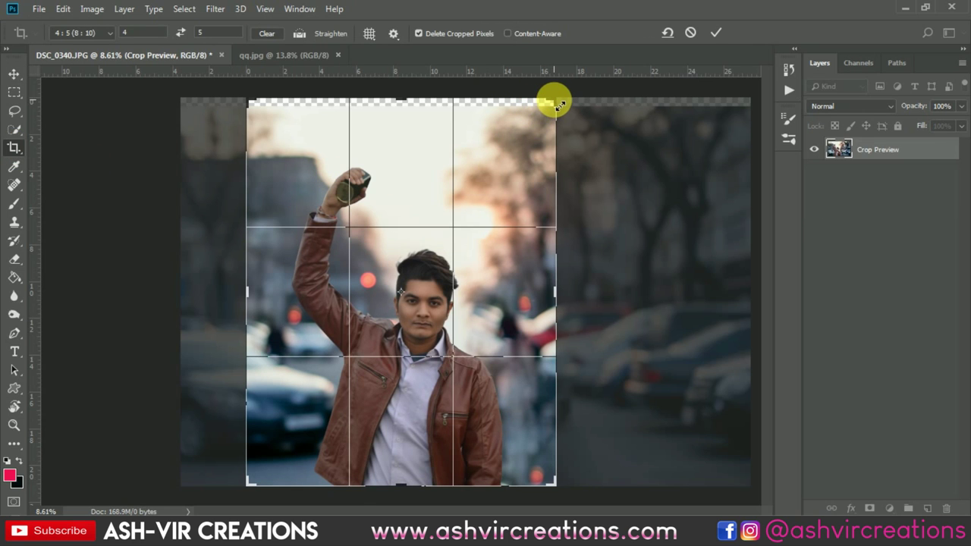
mouse_move(557, 104)
left_mouse_down()
mouse_move(547, 104)
mouse_move(550, 113)
left_mouse_up()
key("ctrl+r")
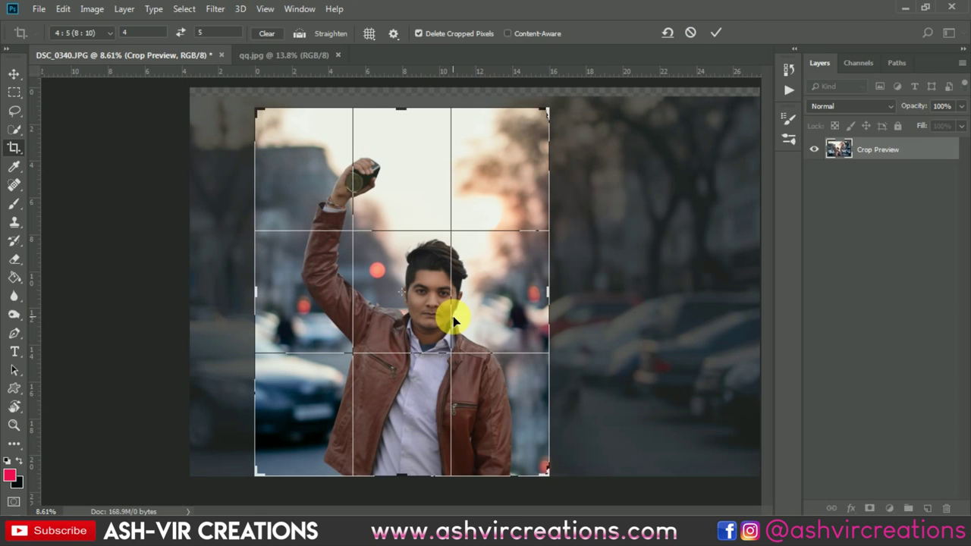
left_click(720, 31)
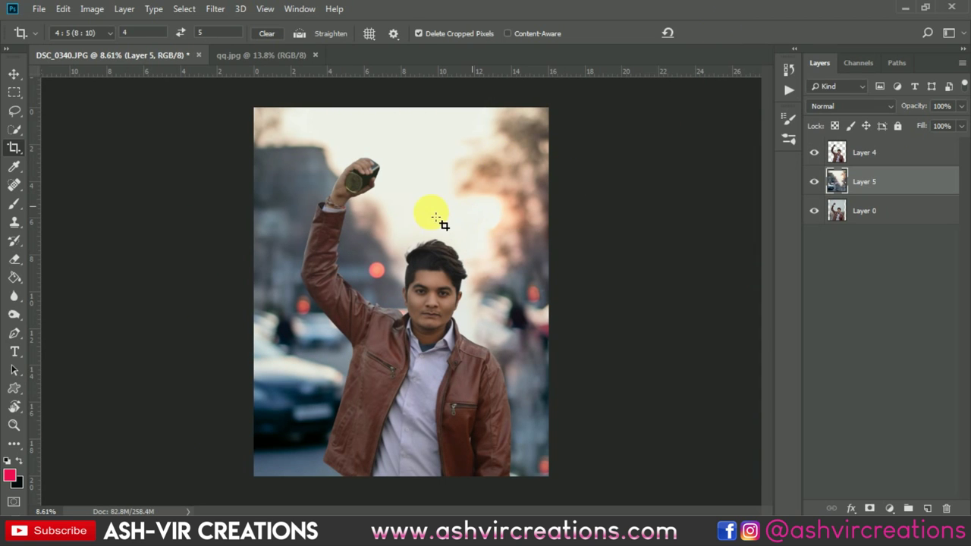
key("v")
scroll(428, 210, "up", 1)
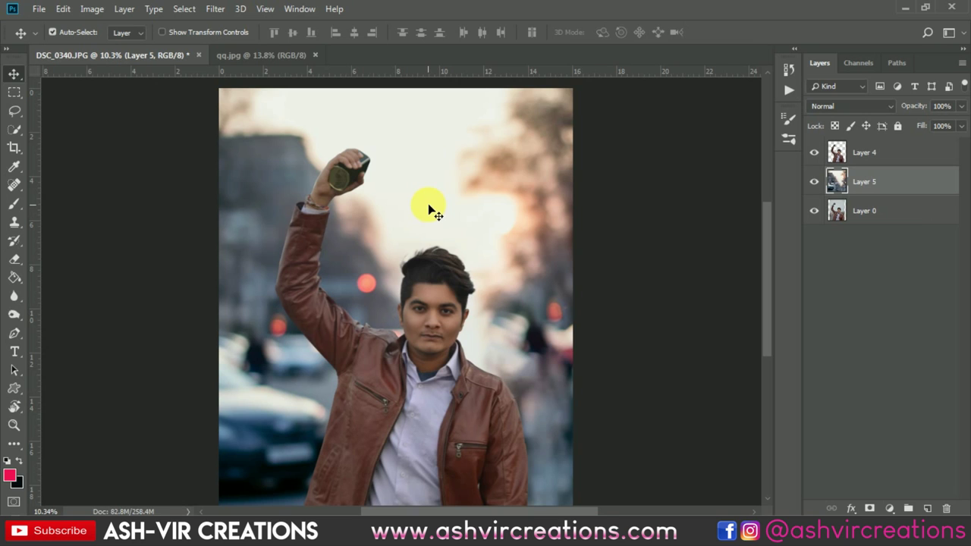
scroll(428, 210, "down", 1)
scroll(453, 188, "up", 1)
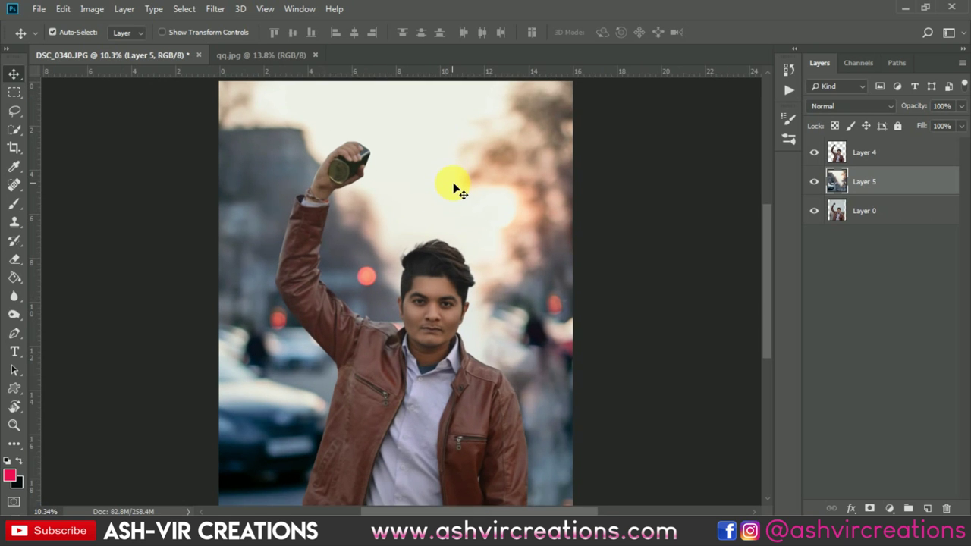
scroll(454, 187, "down", 1)
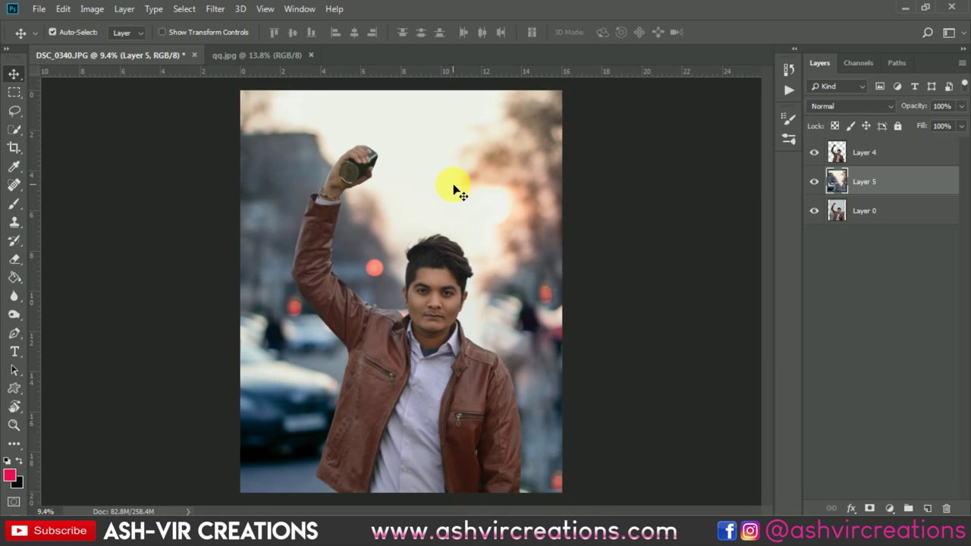
key("ctrl+z")
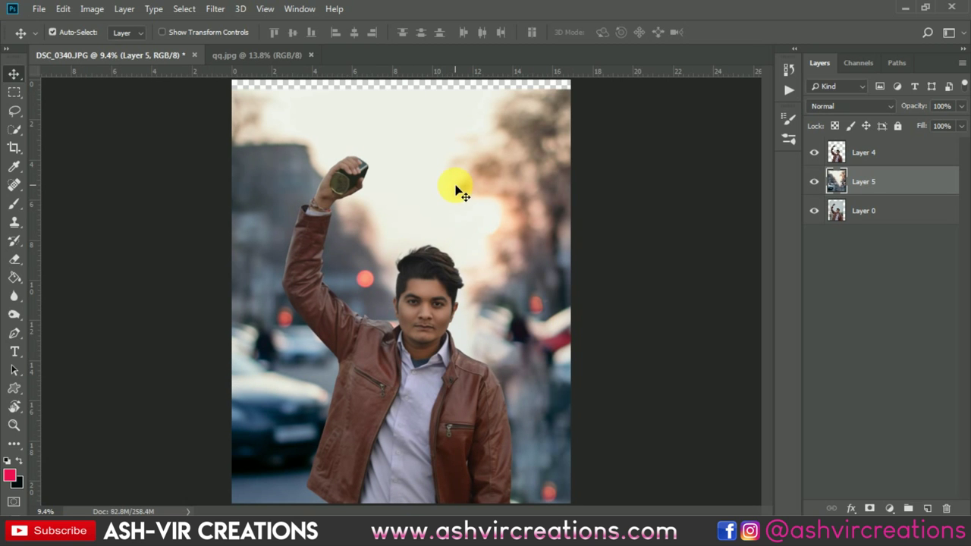
Step: Scale the street layer (Layer 5) down to 93.74% and reposition it horizontally behind the man, keeping its lower edge at the canvas bottom
key("ctrl+t")
key("ctrl+0")
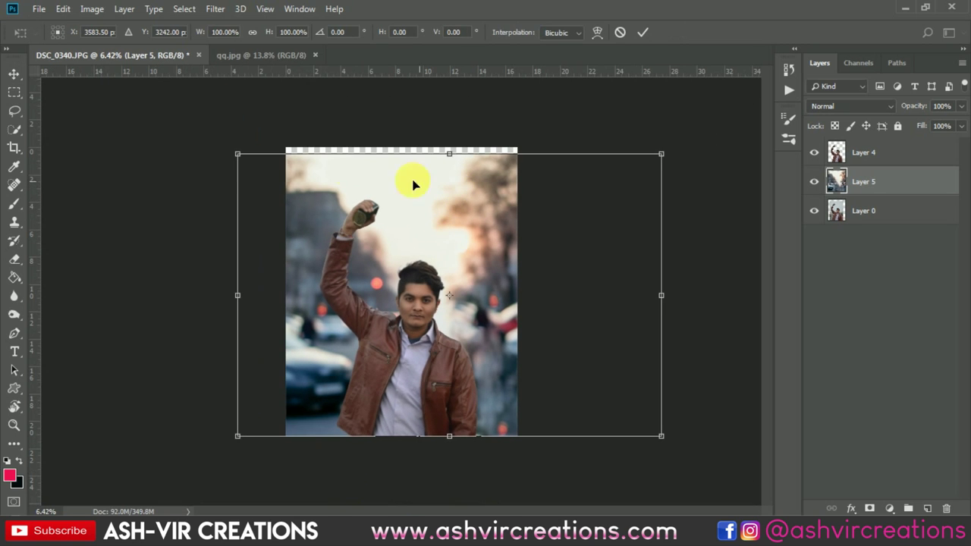
left_click_drag(243, 156, 251, 161)
left_click_drag(448, 252, 496, 267)
scroll(483, 248, "up", 3)
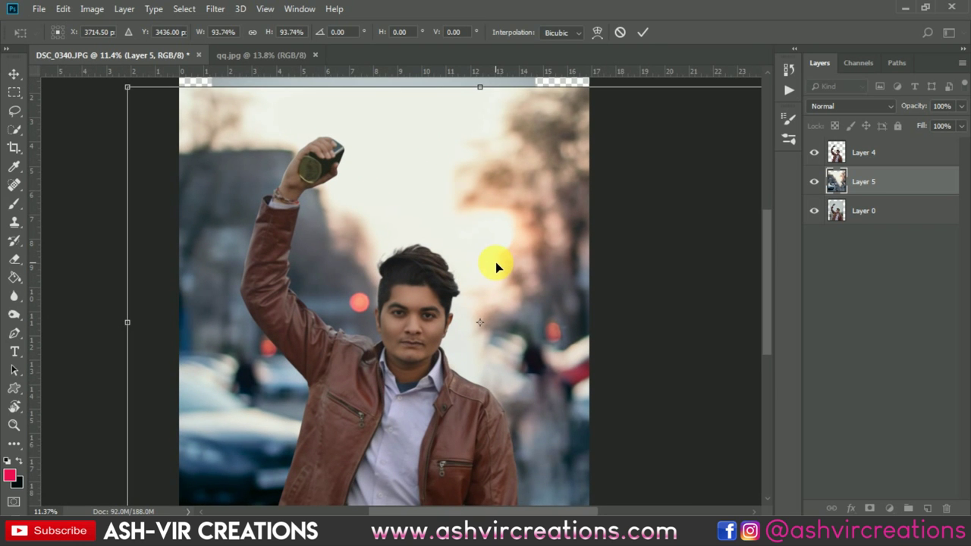
mouse_move(496, 263)
left_mouse_down()
mouse_move(475, 251)
mouse_move(482, 258)
left_mouse_up()
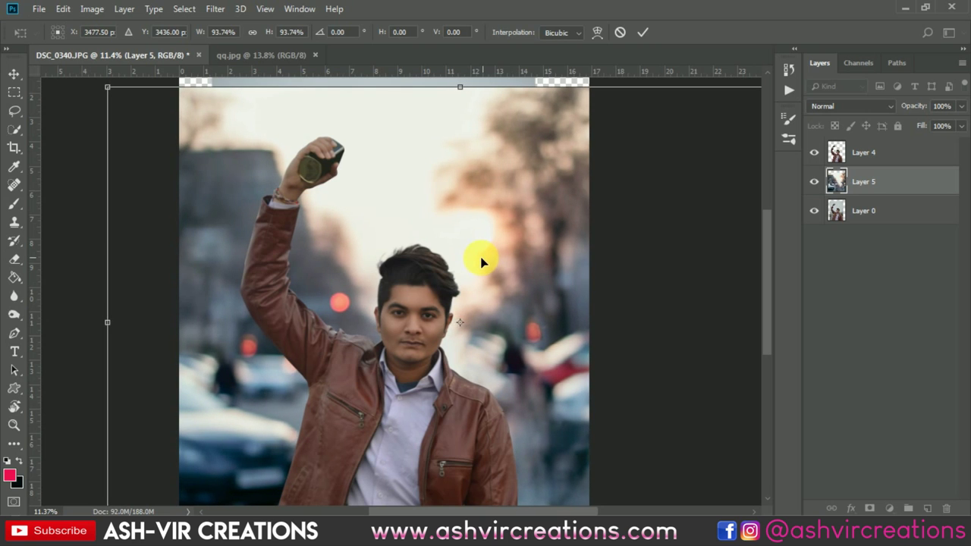
scroll(480, 262, "down", 2)
scroll(480, 262, "down", 1)
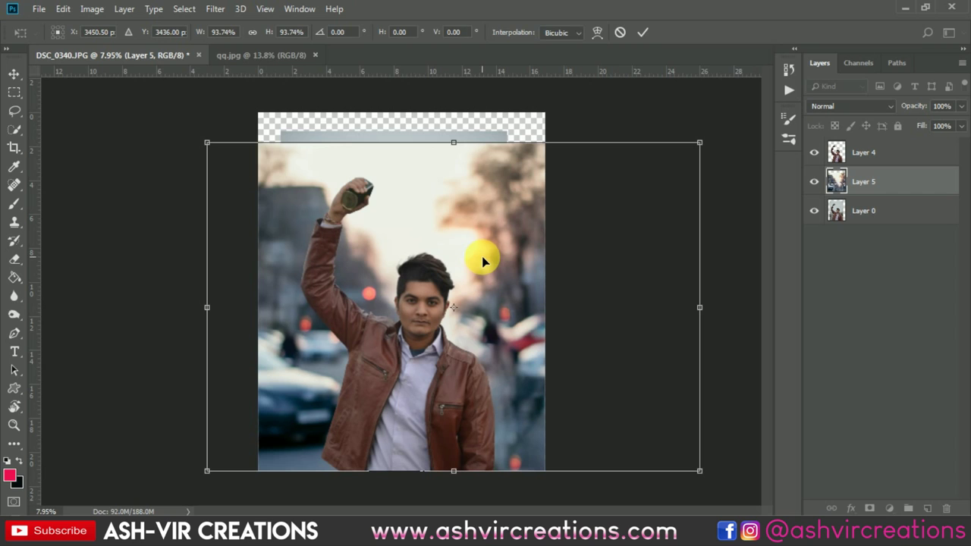
scroll(483, 262, "up", 1)
left_click_drag(484, 253, 497, 246)
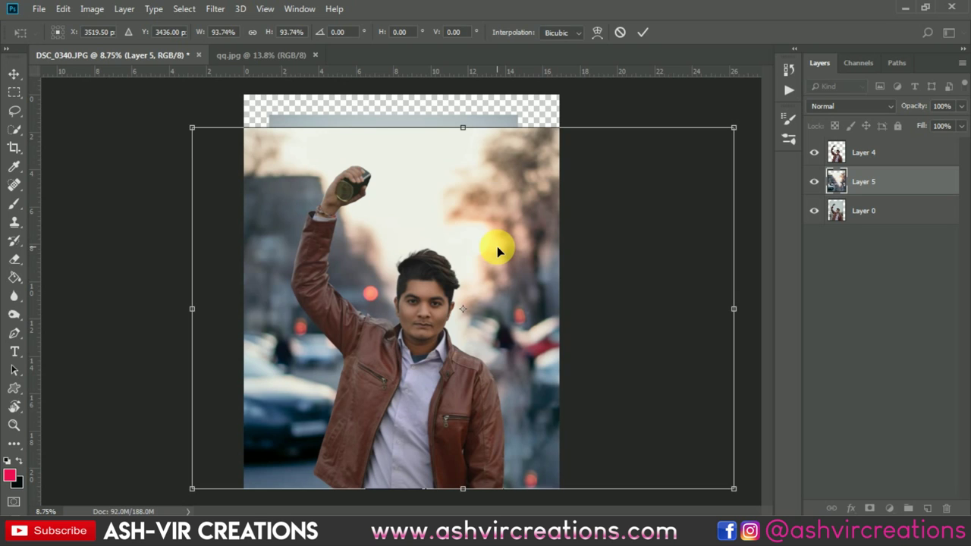
left_click_drag(497, 245, 496, 256)
key("Return")
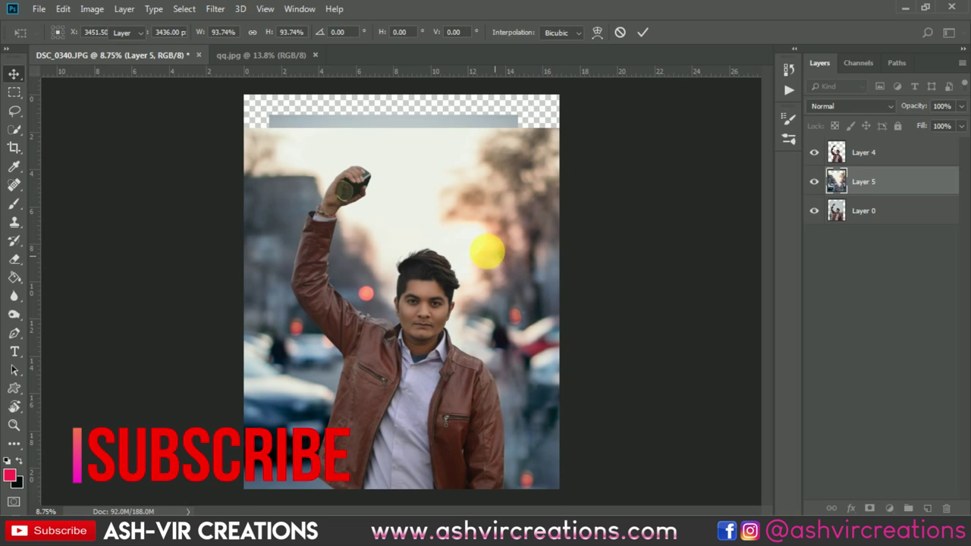
Step: Enlarge the street layer to 103.44% from its lower edge so it covers the strip of Layer 0 above it
scroll(486, 250, "down", 2)
scroll(487, 250, "up", 3)
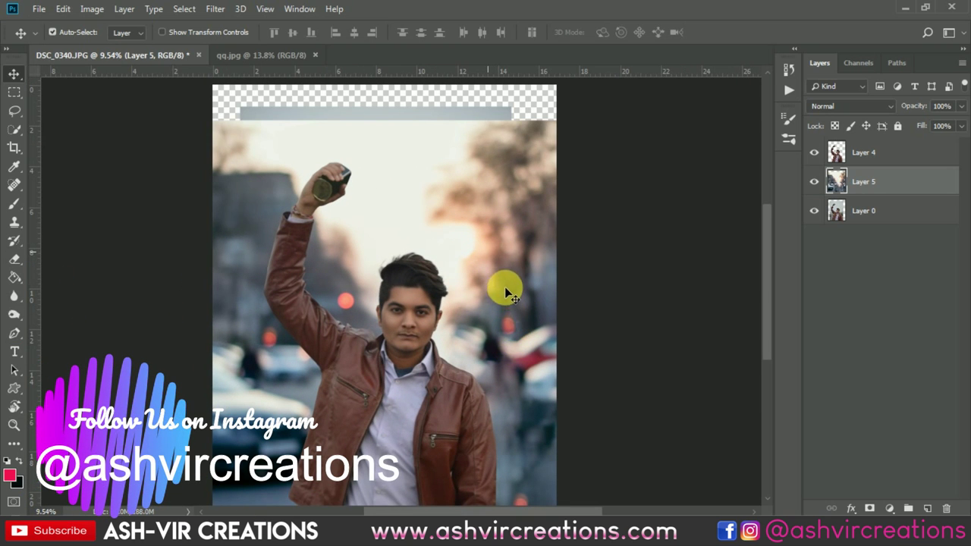
left_click(476, 247)
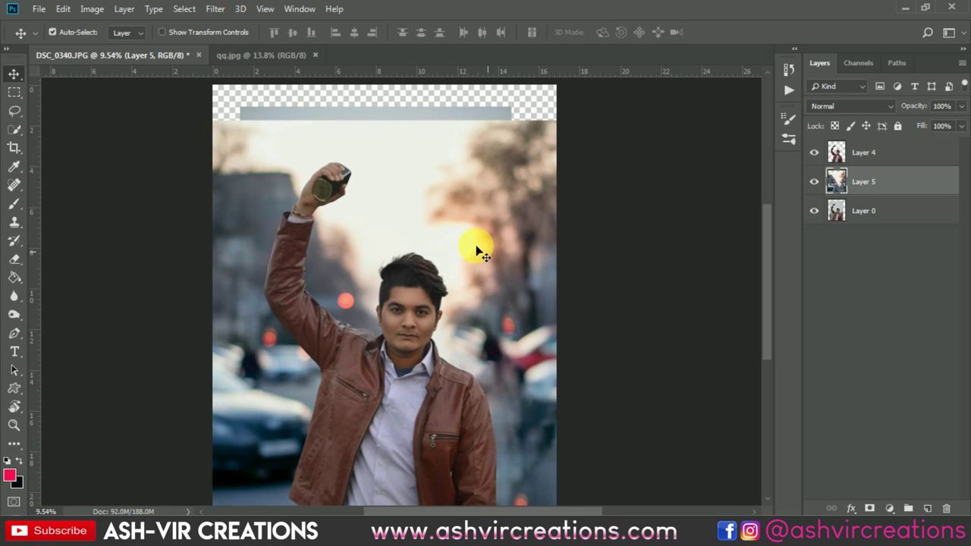
scroll(476, 247, "up", 2)
scroll(476, 247, "down", 4)
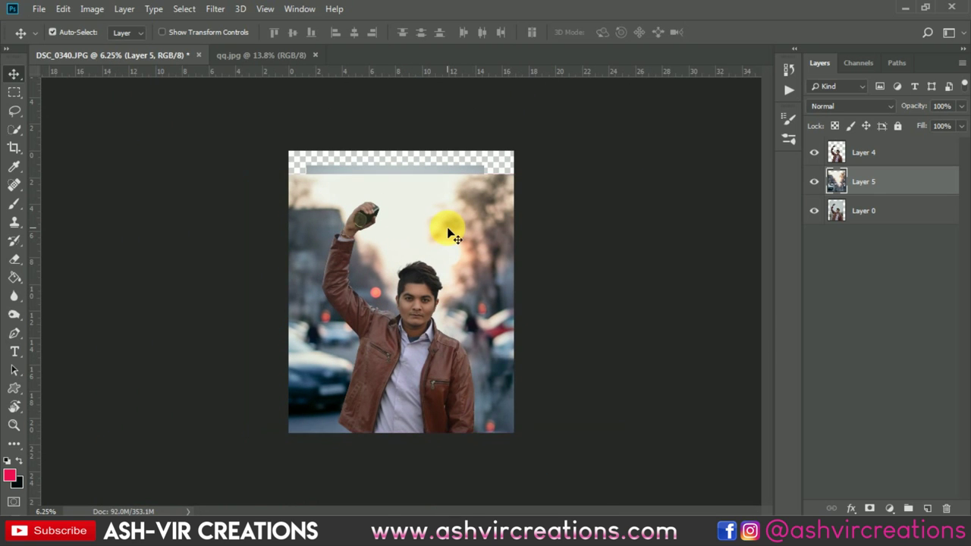
scroll(449, 233, "up", 3)
scroll(449, 232, "up", 1)
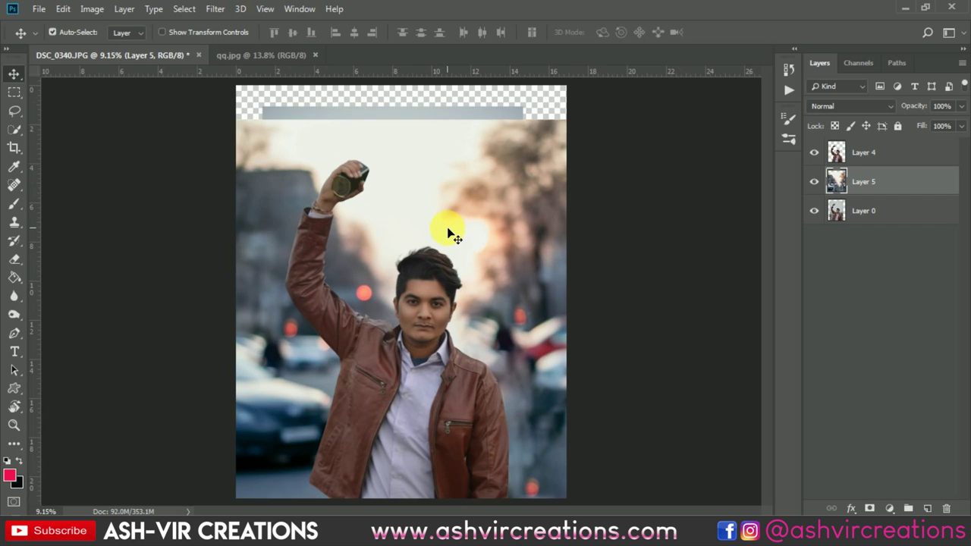
key("ctrl+t")
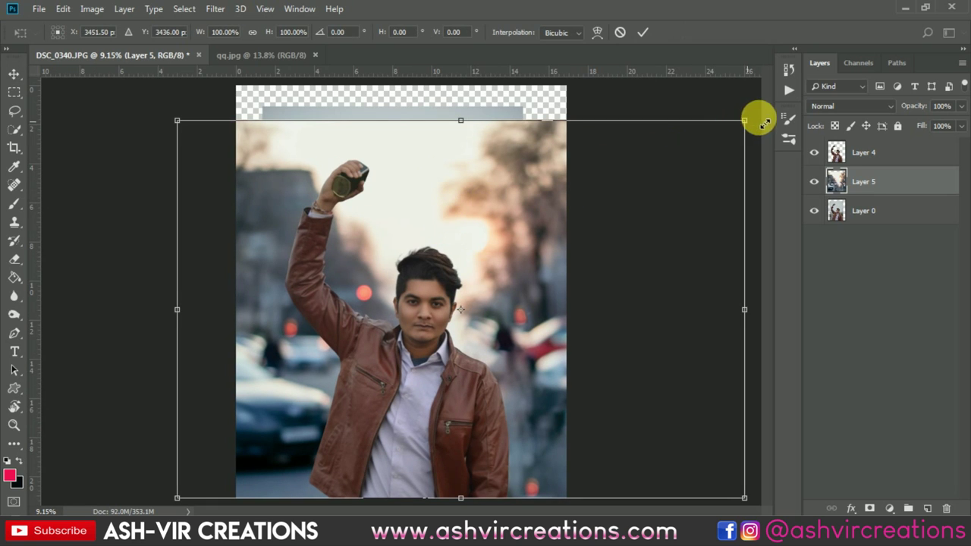
mouse_move(757, 118)
left_mouse_down()
mouse_move(774, 116)
mouse_move(745, 124)
left_mouse_up()
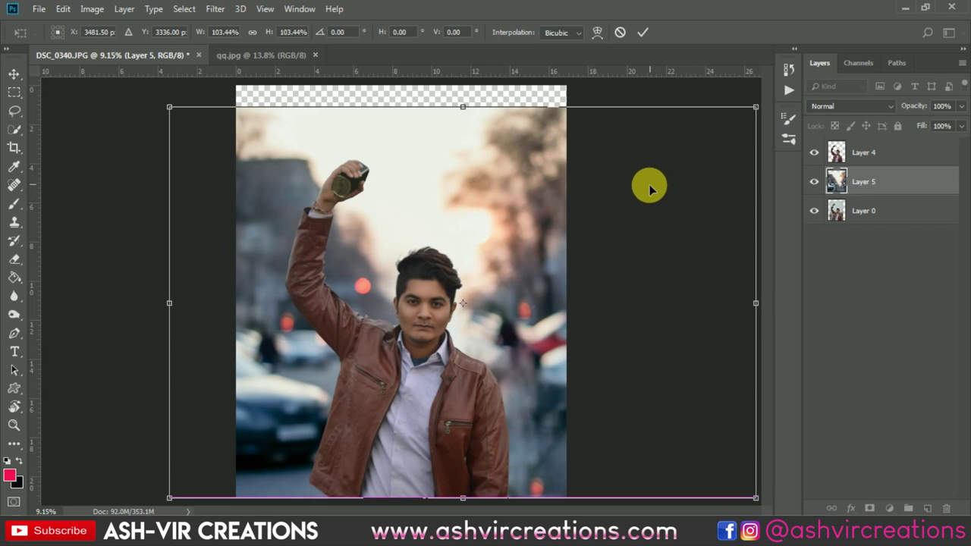
double_click(516, 180)
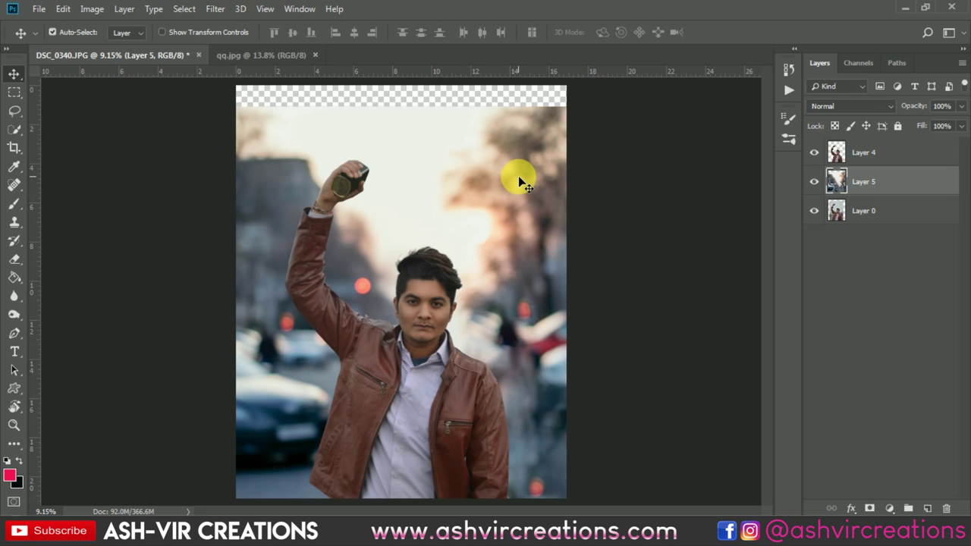
Step: Crop the canvas at a 4:5 ratio to cut off the transparent strip along its upper edge
key("ctrl+minus")
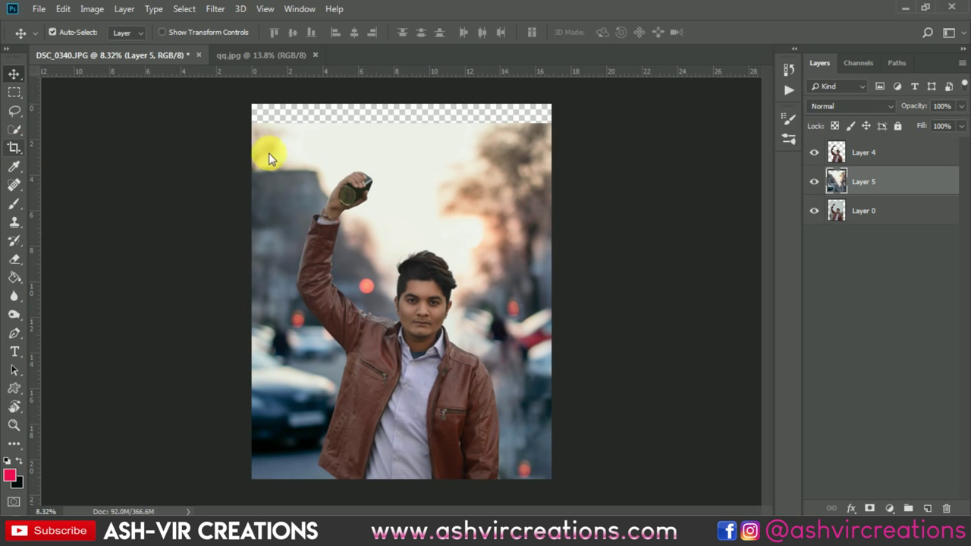
key("c")
left_click(309, 158)
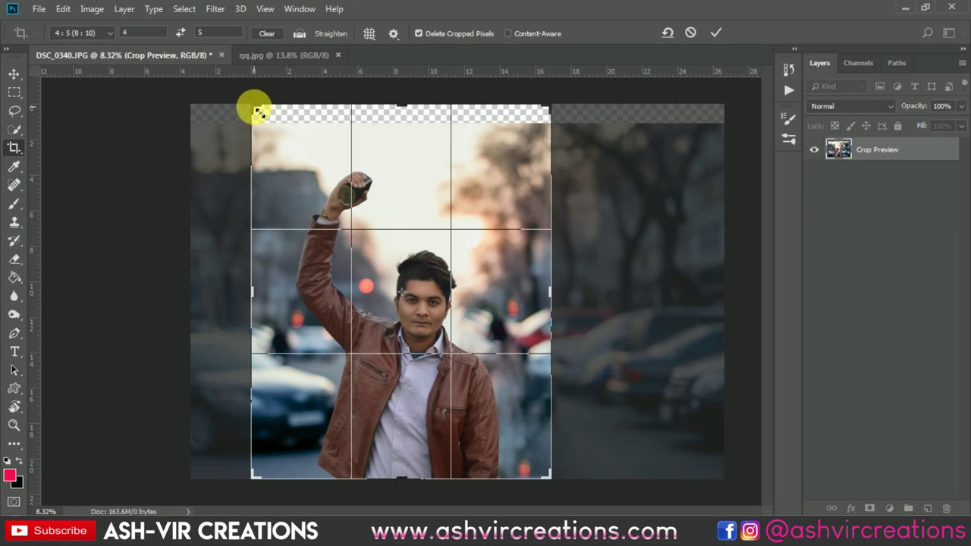
left_click_drag(257, 112, 262, 114)
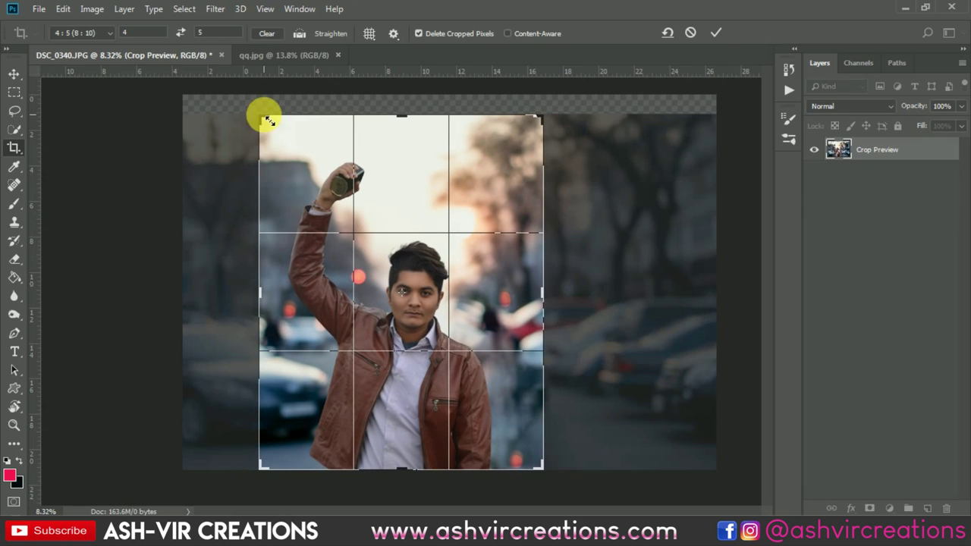
left_click(715, 30)
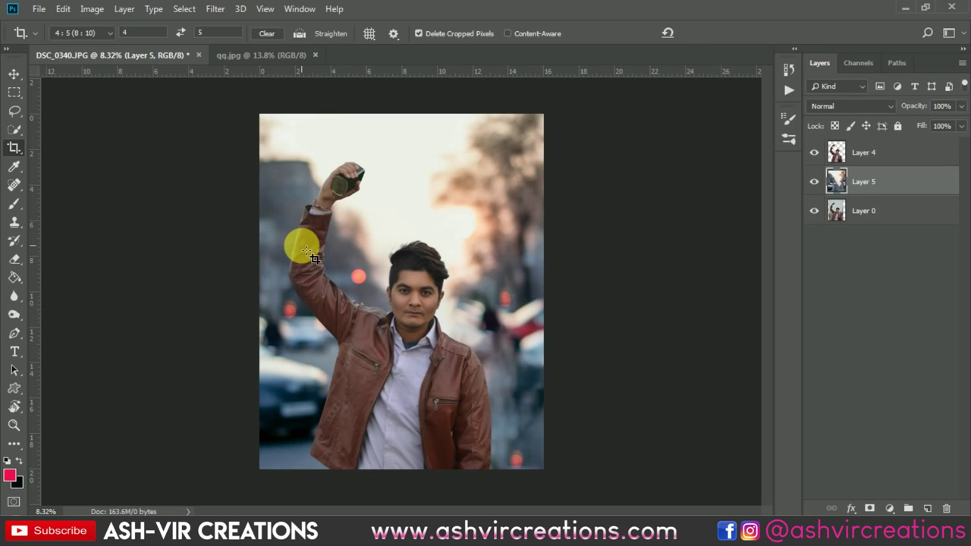
key("v")
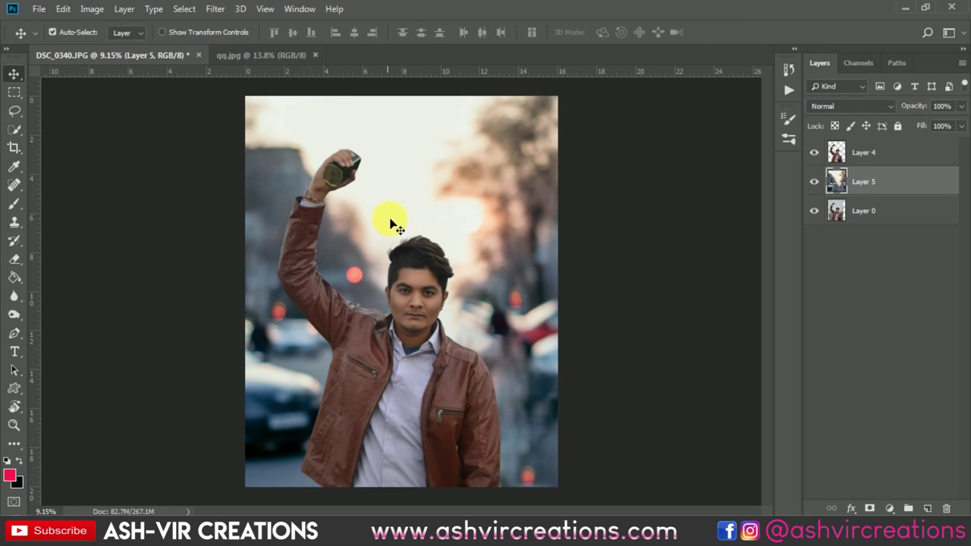
Step: Add a Color Lookup adjustment layer above Layer 4 using the 3DLUT file AVC-Cinematic Film-a4.cube
left_click(878, 158)
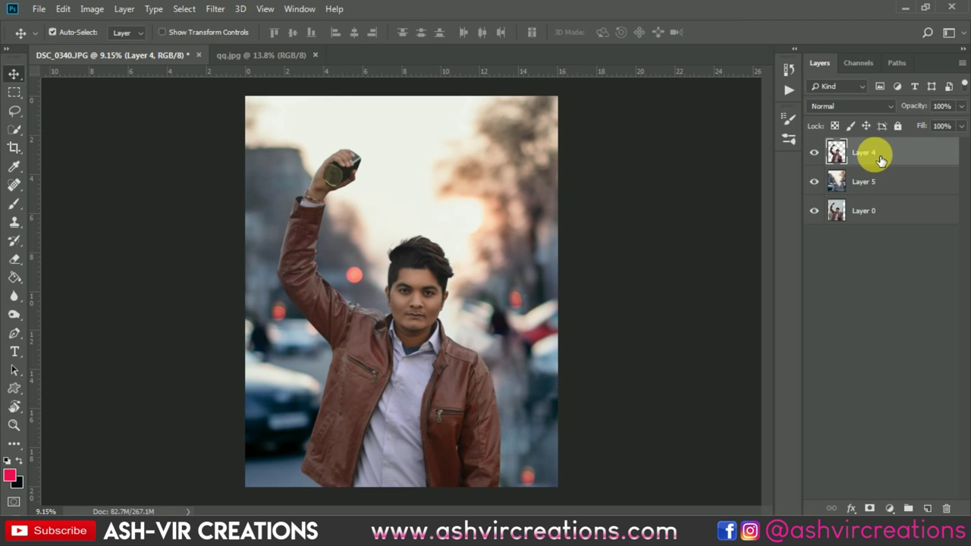
left_click(895, 508)
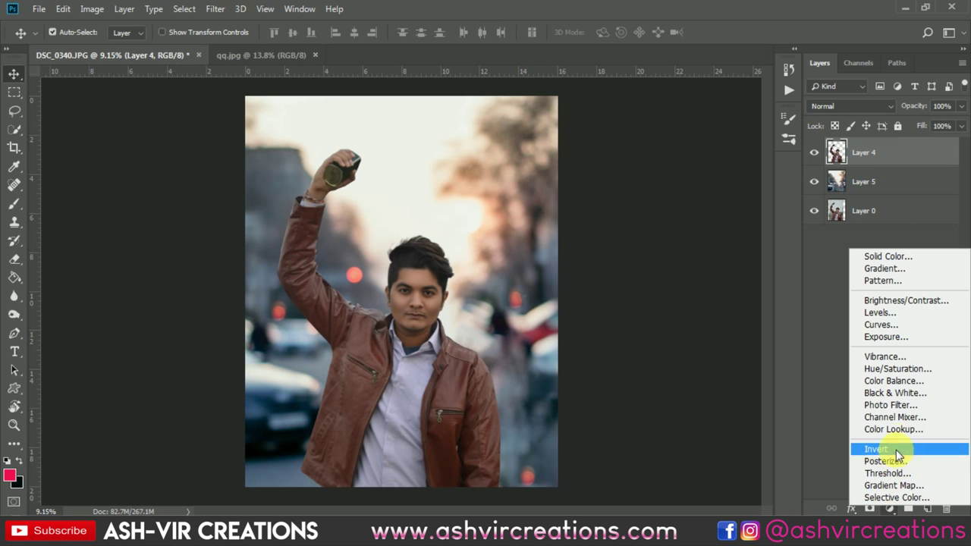
left_click(897, 428)
left_click(699, 162)
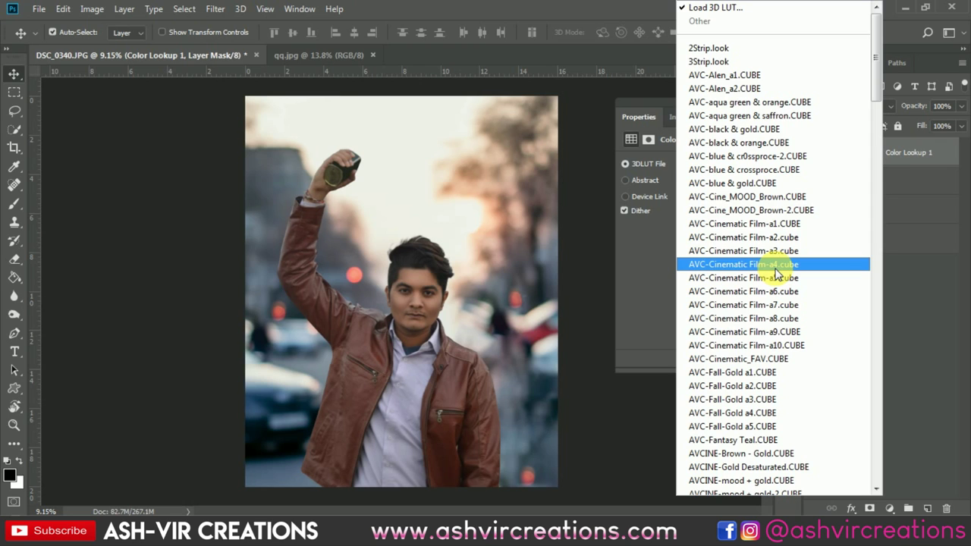
left_click(775, 269)
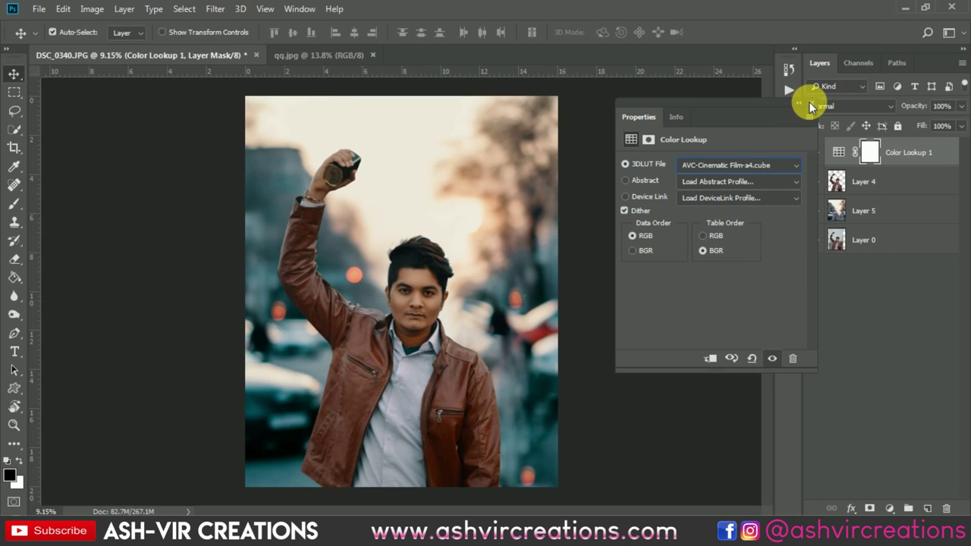
left_click(809, 106)
scroll(382, 261, "up", 1)
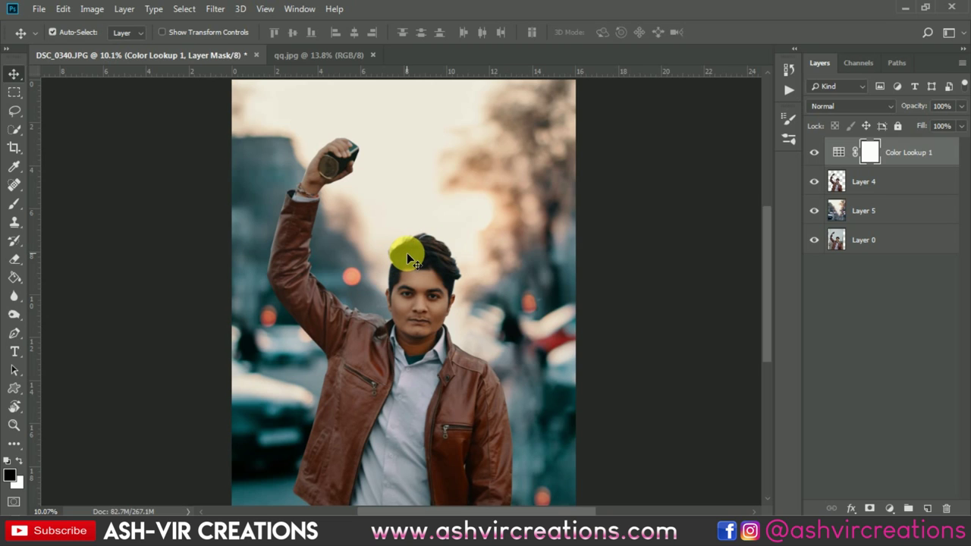
Step: Create a new empty layer and place it between Layer 4 and Layer 5
left_click(882, 181)
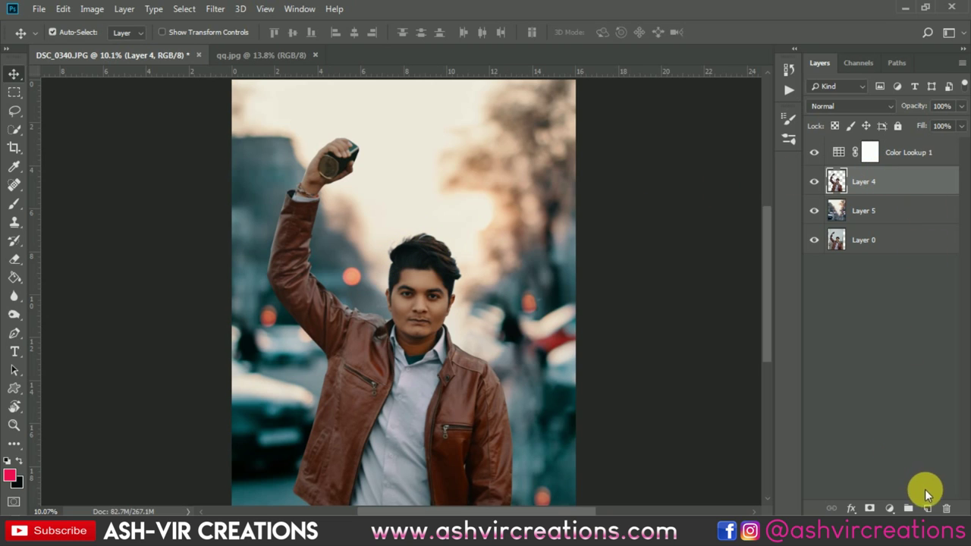
left_click(929, 508)
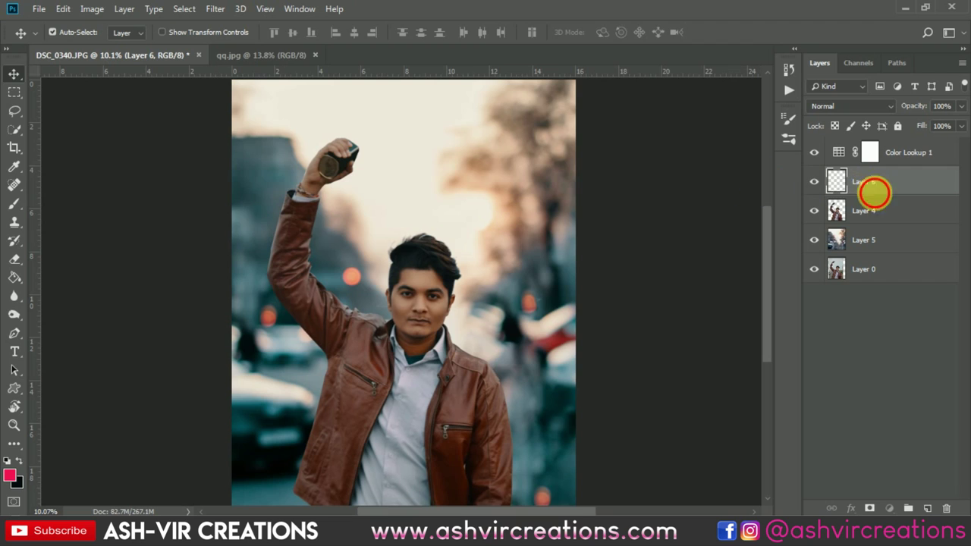
left_click_drag(871, 190, 882, 222)
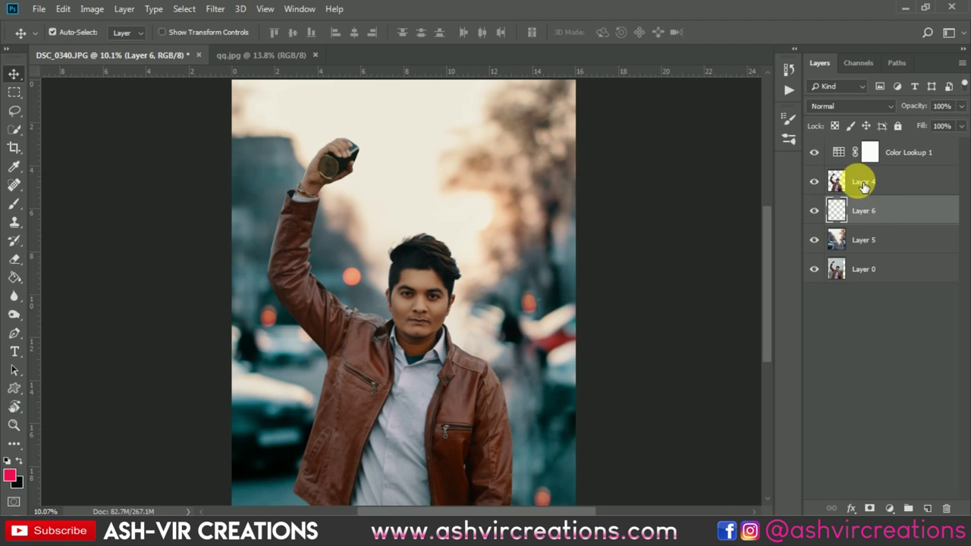
Step: Stamp one pinkish-red puff above the man's head on the new layer with the 9-Smoke-psdbox.com brush at 2400 px
left_click(13, 203)
right_click(342, 204)
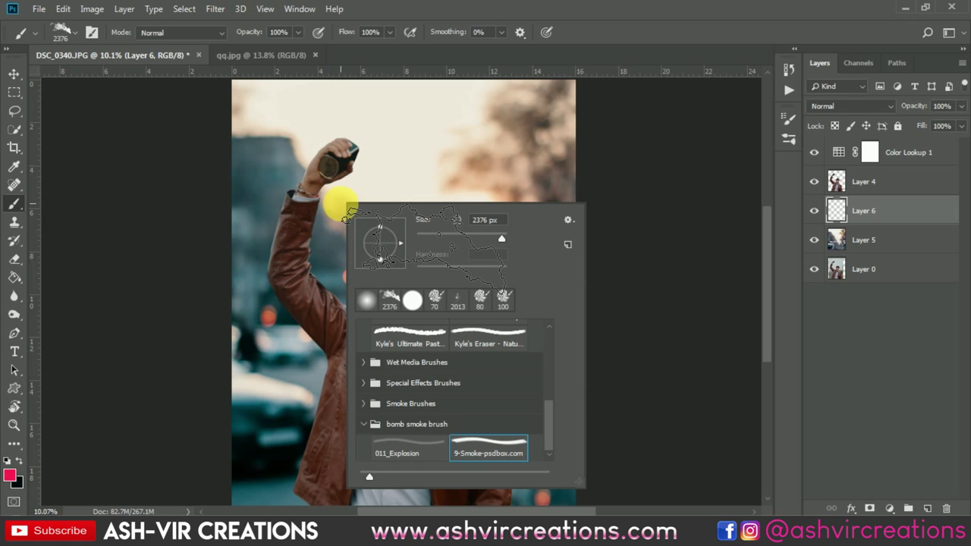
double_click(488, 454)
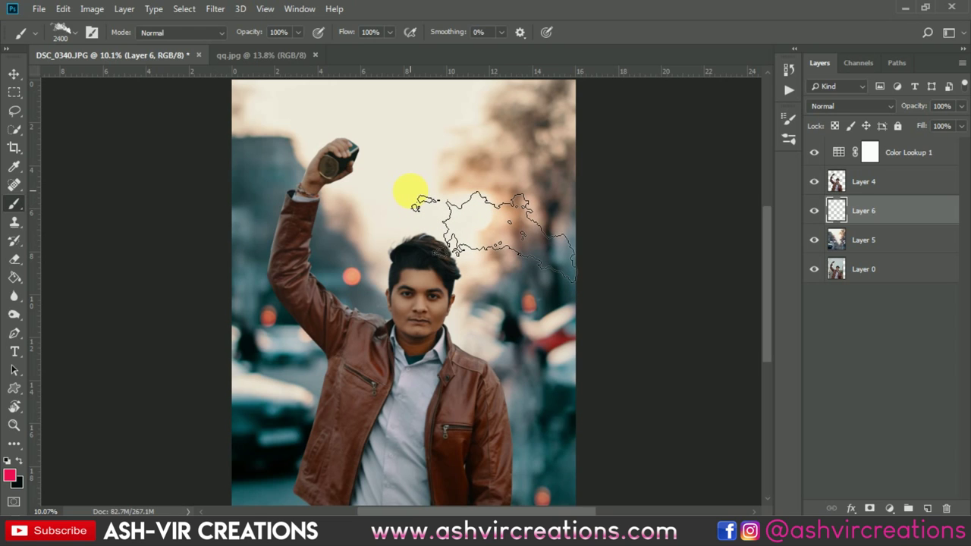
key("bracketright")
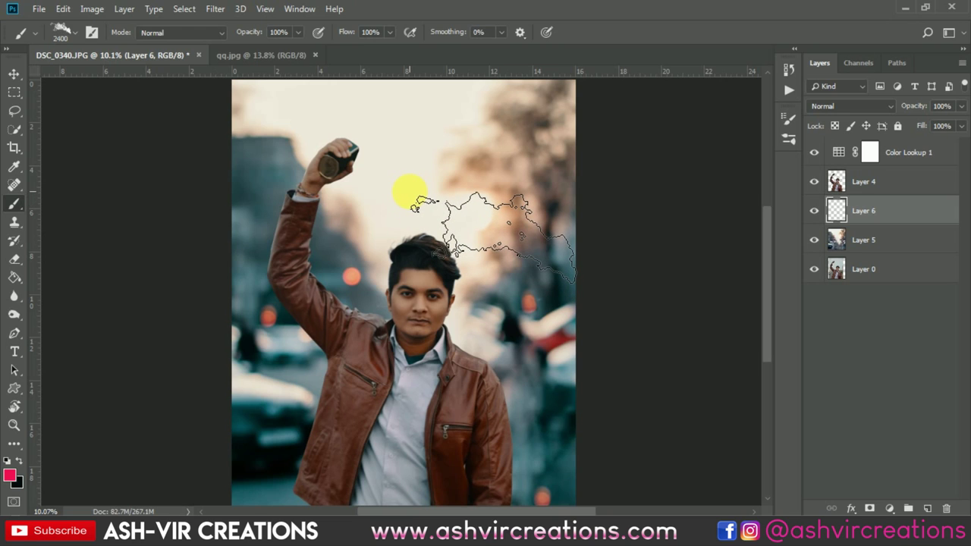
left_click(413, 201)
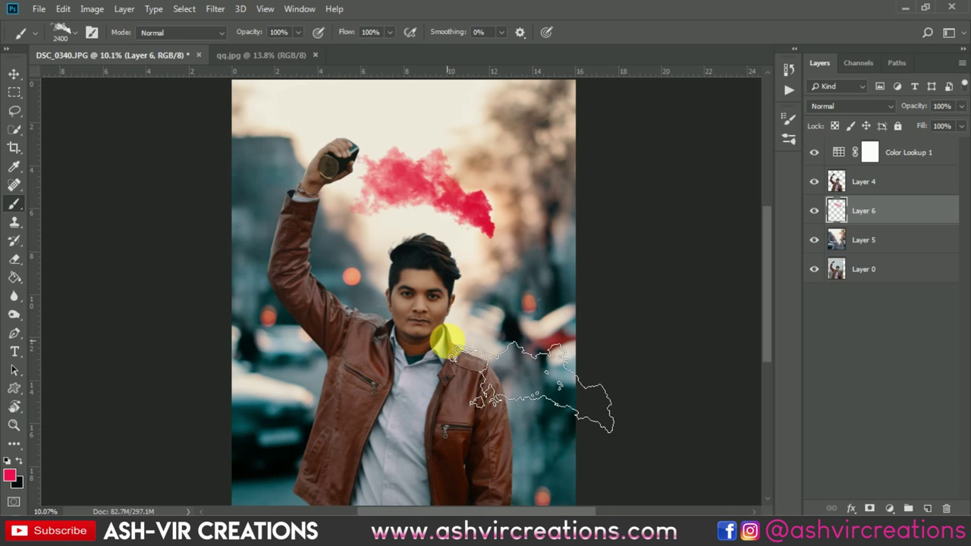
Step: Flip the smoke puff on Layer 6 horizontally, rotate it about 15°, and fit its dense end to the can's mouth
key("v")
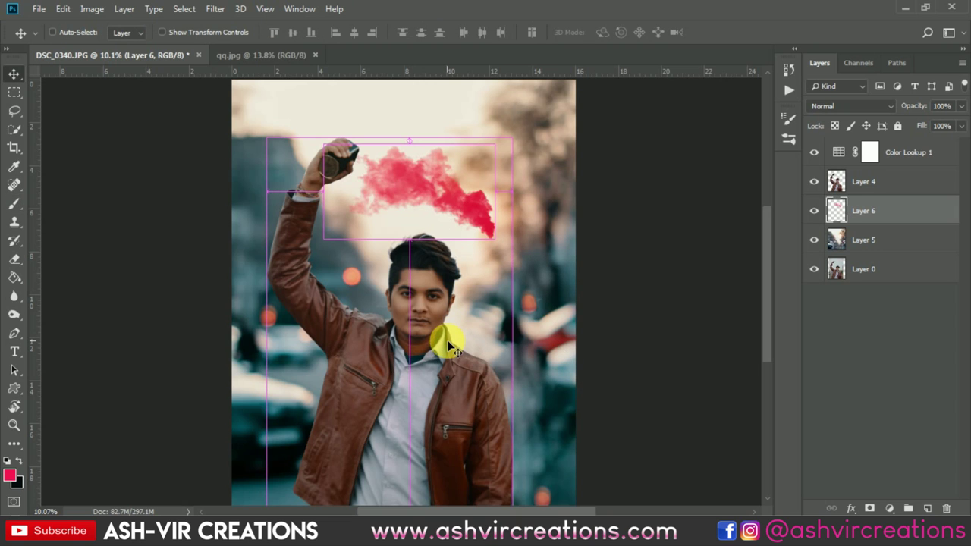
key("ctrl+t")
right_click(446, 211)
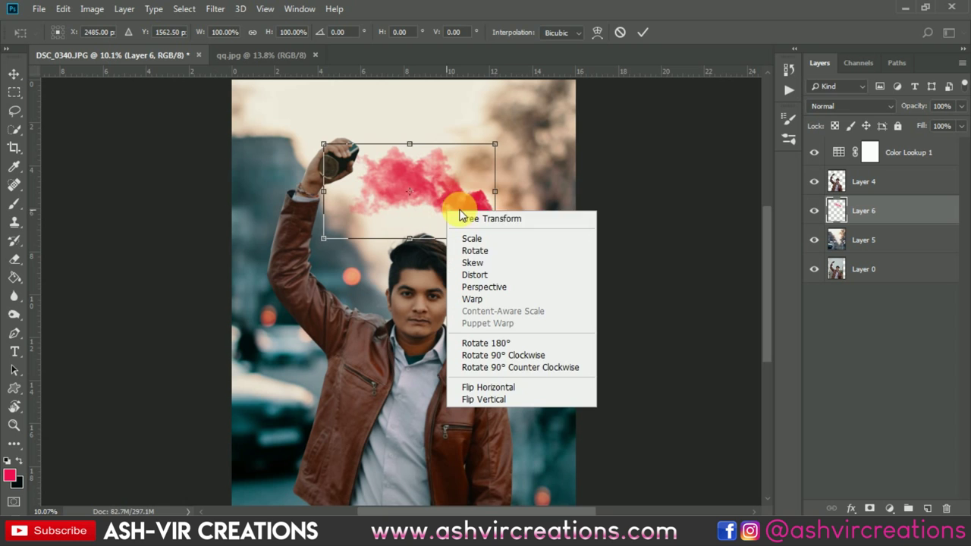
left_click(497, 388)
left_click_drag(457, 206, 472, 141)
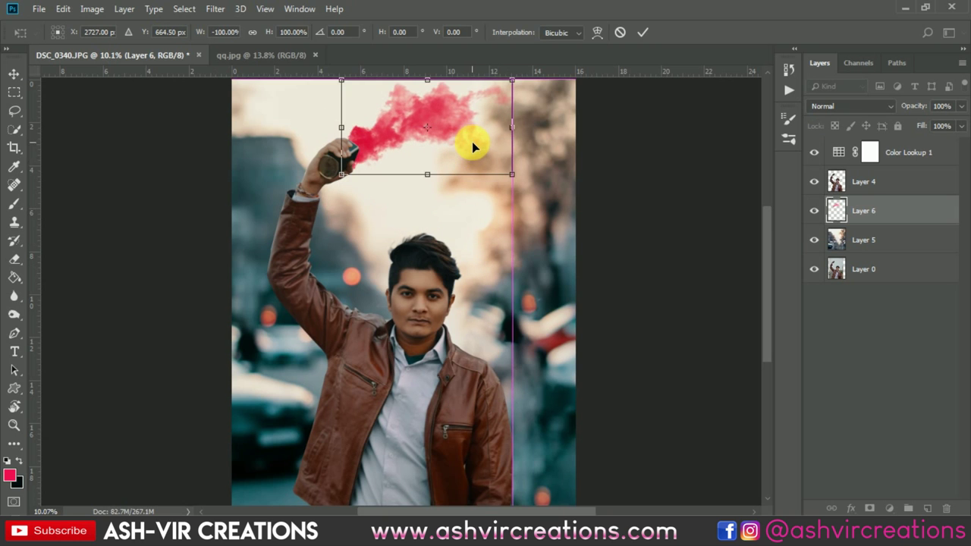
left_click_drag(508, 208, 531, 277)
scroll(443, 141, "up", 1)
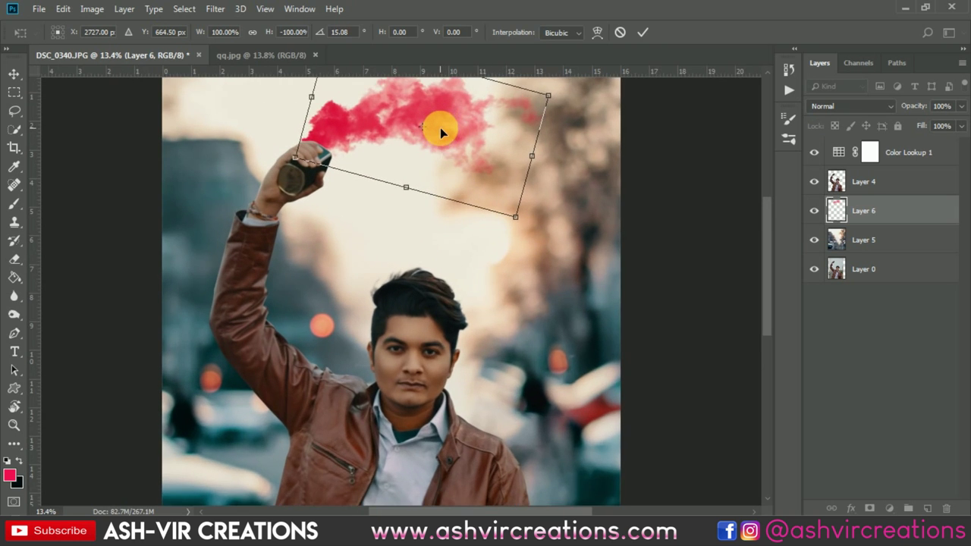
scroll(440, 128, "up", 3)
left_click_drag(420, 185, 402, 207)
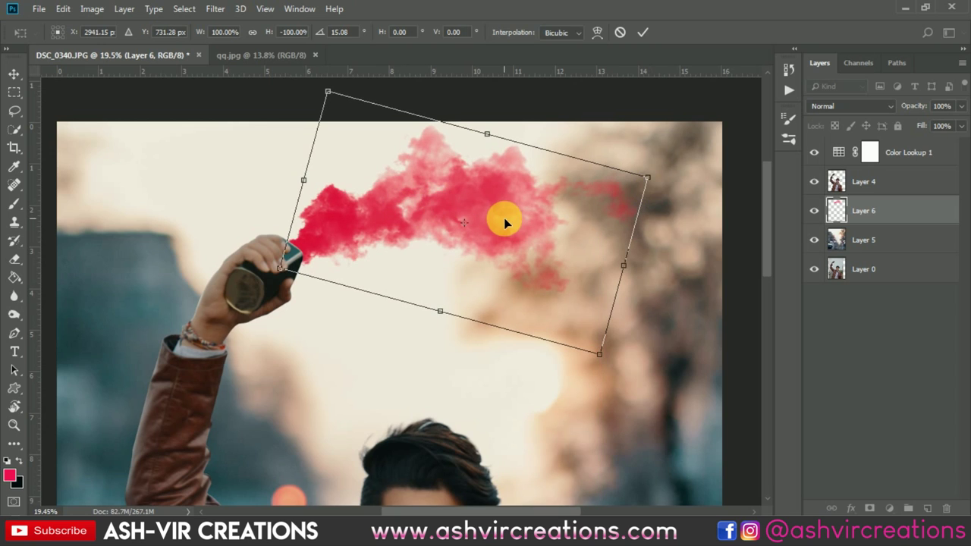
key("Return")
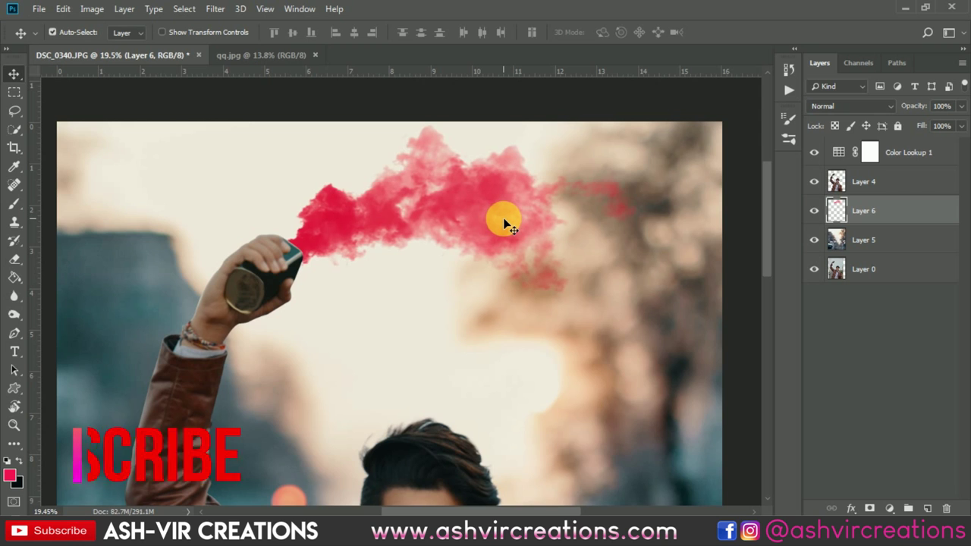
Step: Stamp a red splatter puff beside the man's raised arm on a new layer above Layer 6, using a 2013 px splatter brush
scroll(505, 222, "down", 3)
scroll(474, 210, "down", 3)
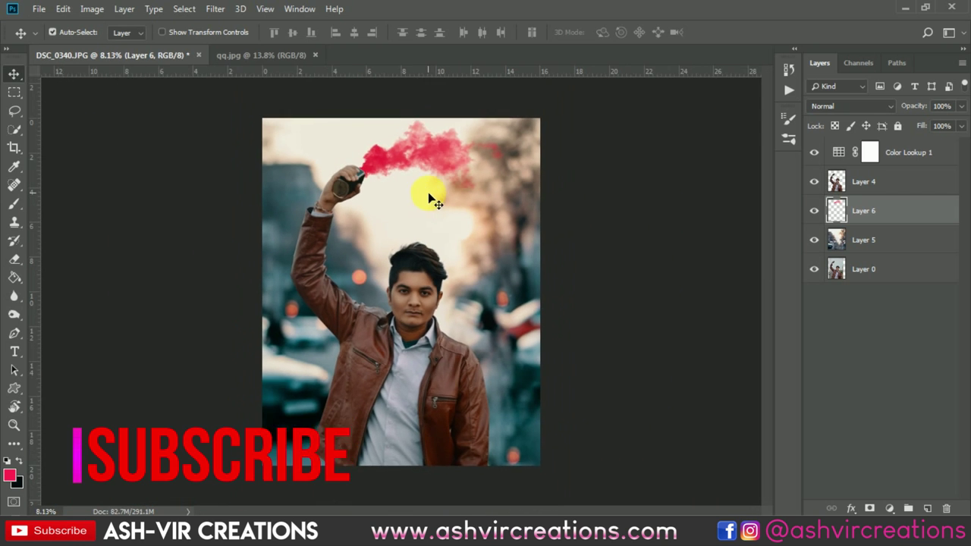
scroll(427, 185, "up", 2)
scroll(427, 183, "up", 1)
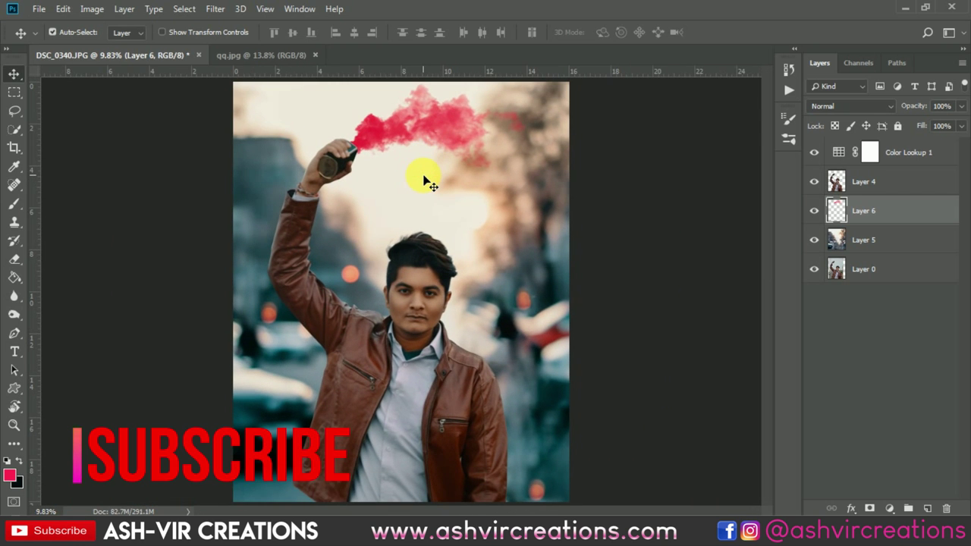
left_click(15, 205)
left_click(928, 509)
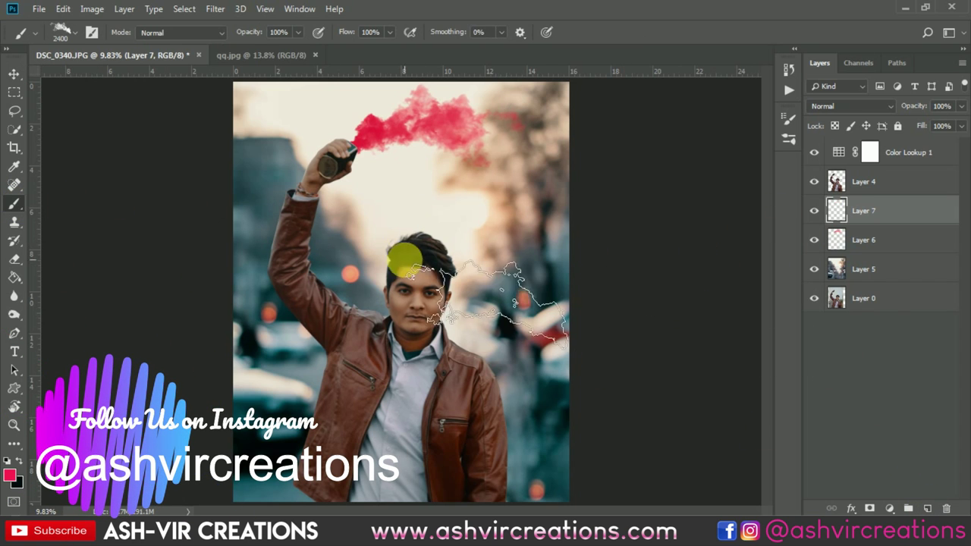
right_click(395, 218)
double_click(448, 458)
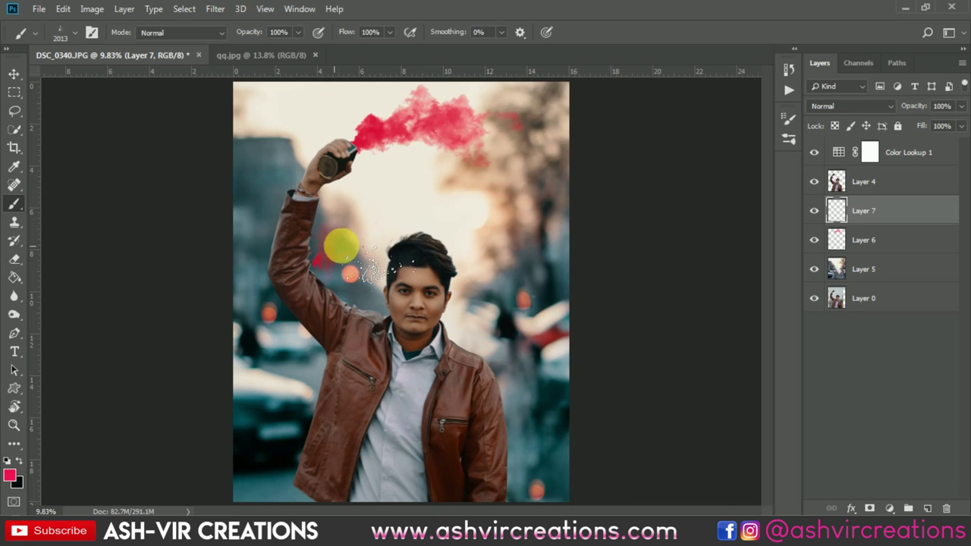
Step: Move the splatter onto the smoke trail near the can and turn it so its specks scatter above the smoke
key("v")
key("ctrl+t")
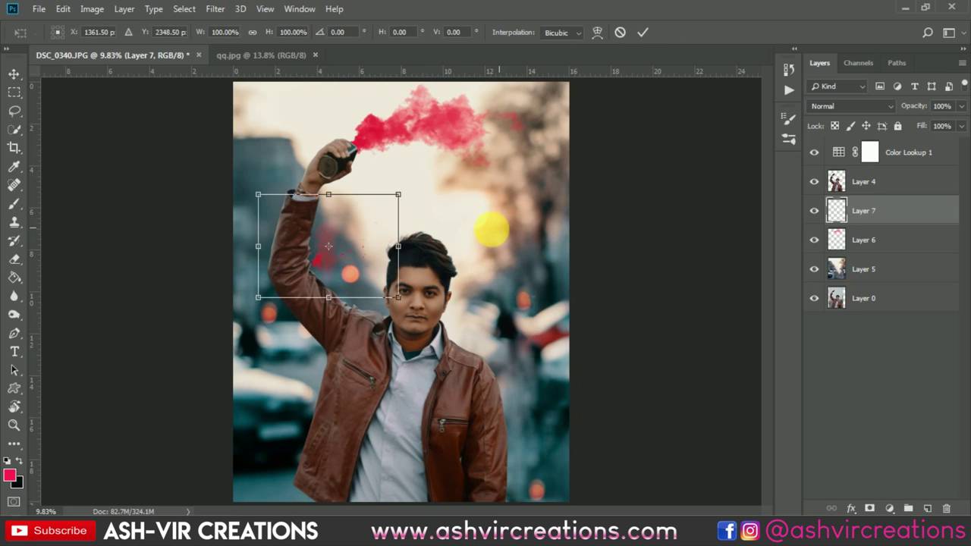
mouse_move(361, 234)
left_mouse_down()
mouse_move(442, 167)
mouse_move(450, 120)
mouse_move(434, 136)
mouse_move(440, 124)
left_mouse_up()
scroll(441, 124, "up", 5)
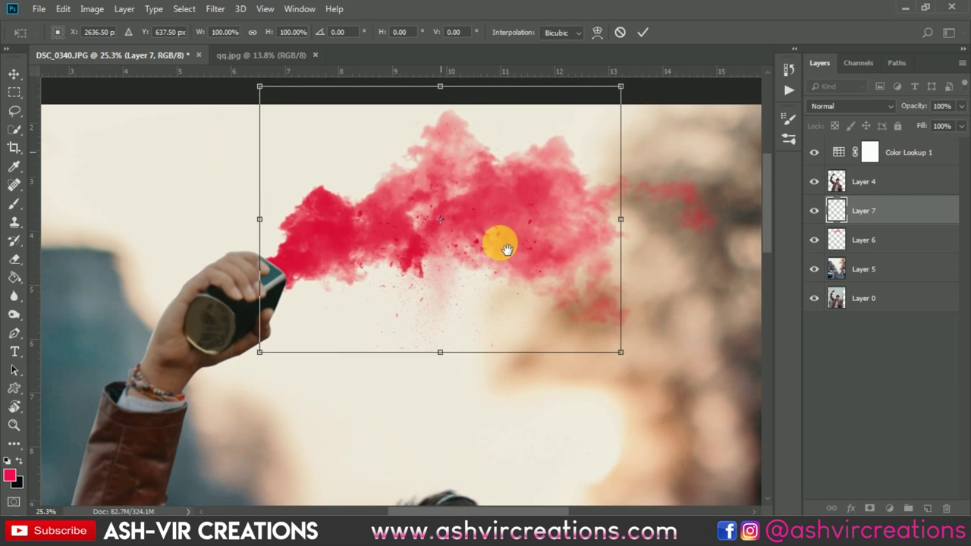
left_click_drag(507, 249, 379, 206)
key("Return")
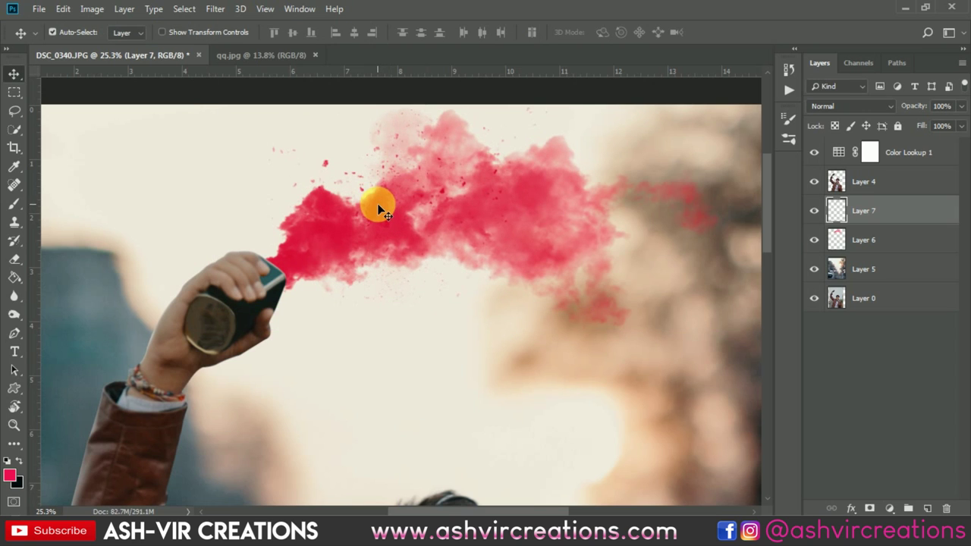
scroll(379, 211, "down", 5)
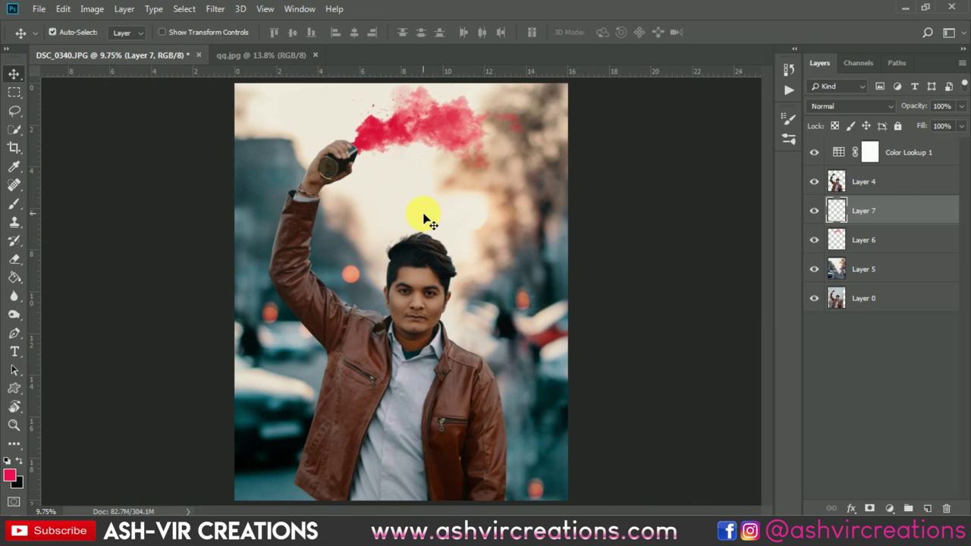
scroll(424, 219, "down", 1)
scroll(423, 159, "up", 2)
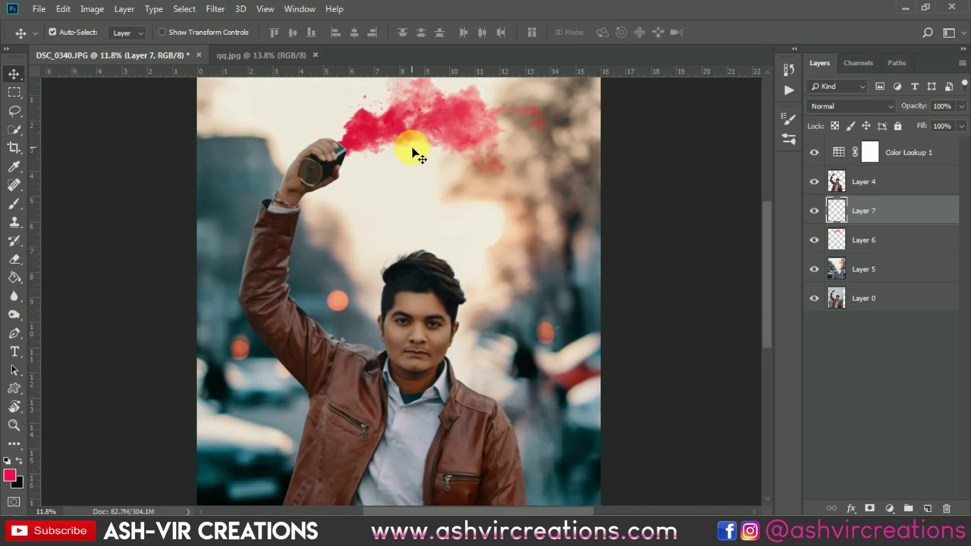
Step: Scale Layer 6 and Layer 7 together to about 110.6% and realign the smoke with the can
left_click(891, 242, "ctrl")
key("ctrl+t")
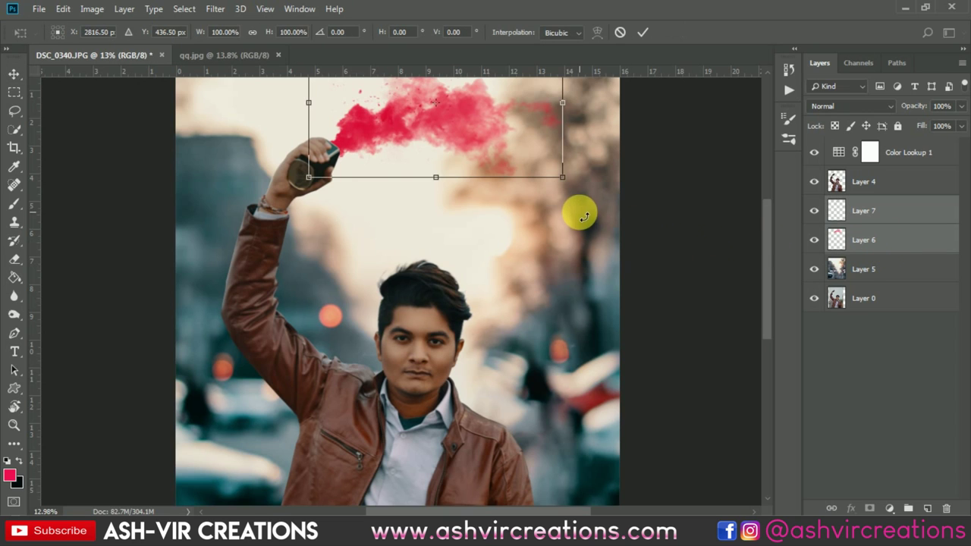
left_click_drag(570, 190, 602, 196)
scroll(385, 139, "up", 1)
left_click_drag(390, 151, 387, 147)
scroll(385, 148, "down", 4)
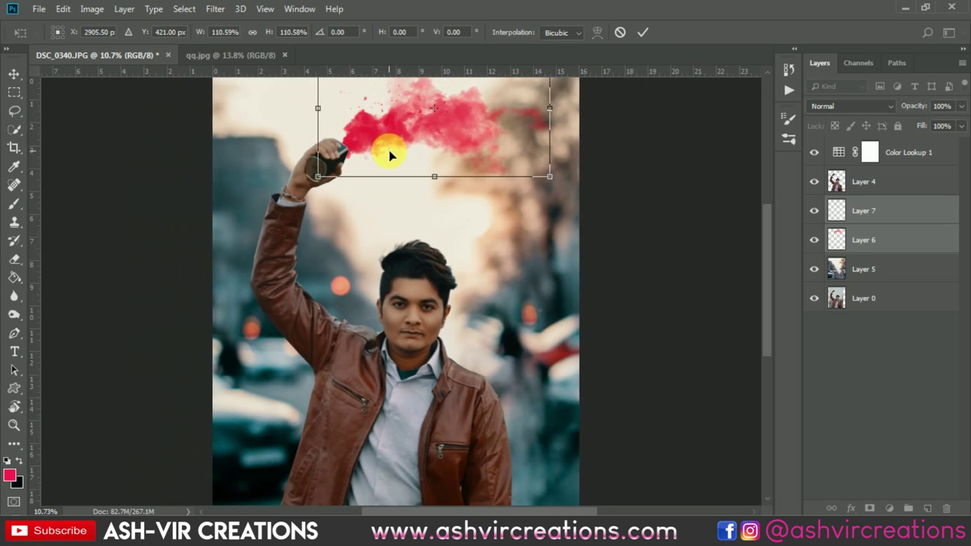
Step: Rotate the combined smoke layers about 4.8° and reposition them so the smoke starts at the can's mouth
scroll(425, 158, "up", 2)
mouse_move(474, 125)
left_mouse_down()
mouse_move(475, 138)
mouse_move(480, 131)
left_mouse_up()
left_click_drag(561, 255, 536, 243)
scroll(368, 130, "up", 3)
left_click_drag(439, 261, 441, 179)
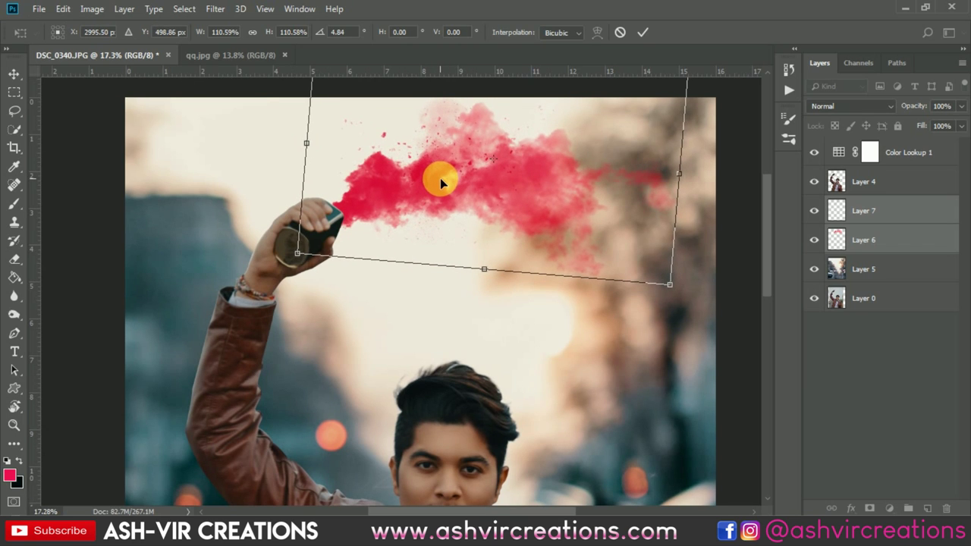
key("Return")
scroll(441, 182, "down", 2)
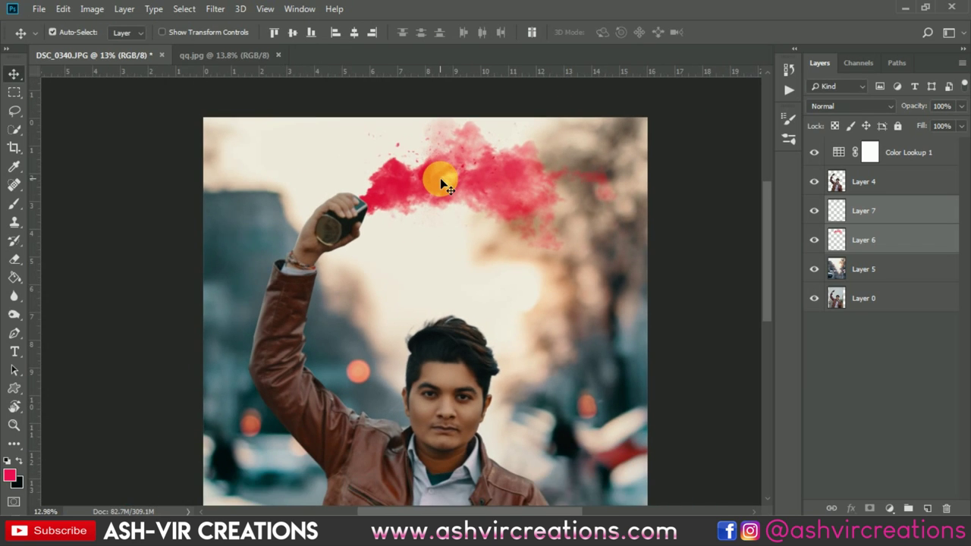
scroll(446, 187, "up", 3)
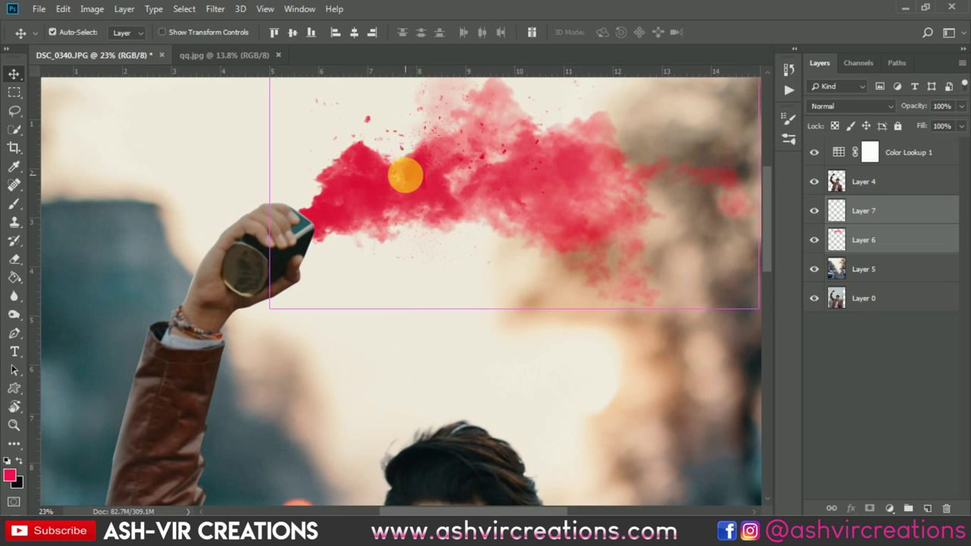
left_click_drag(406, 175, 404, 181)
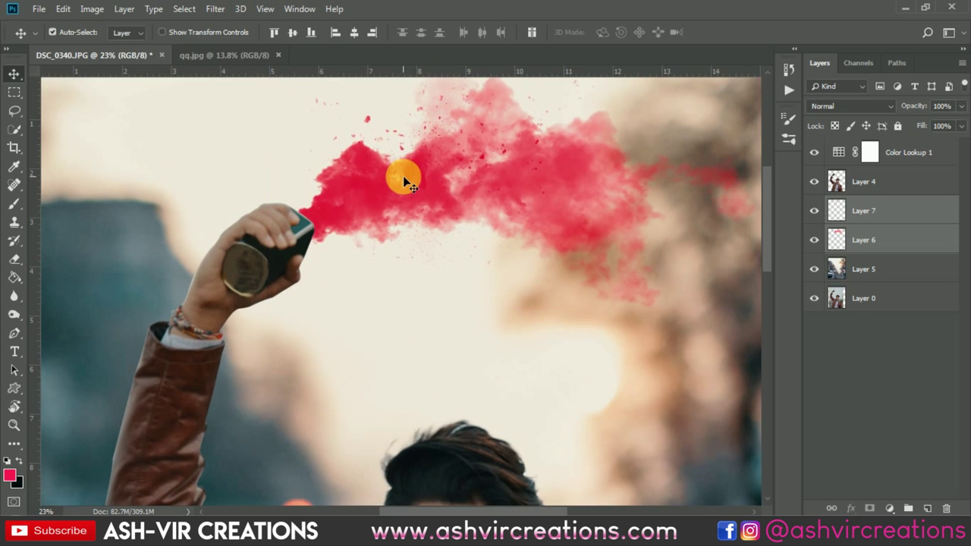
Step: Add an empty layer clipped to Layer 4 and hide the Color Lookup adjustment layer
left_click(889, 187)
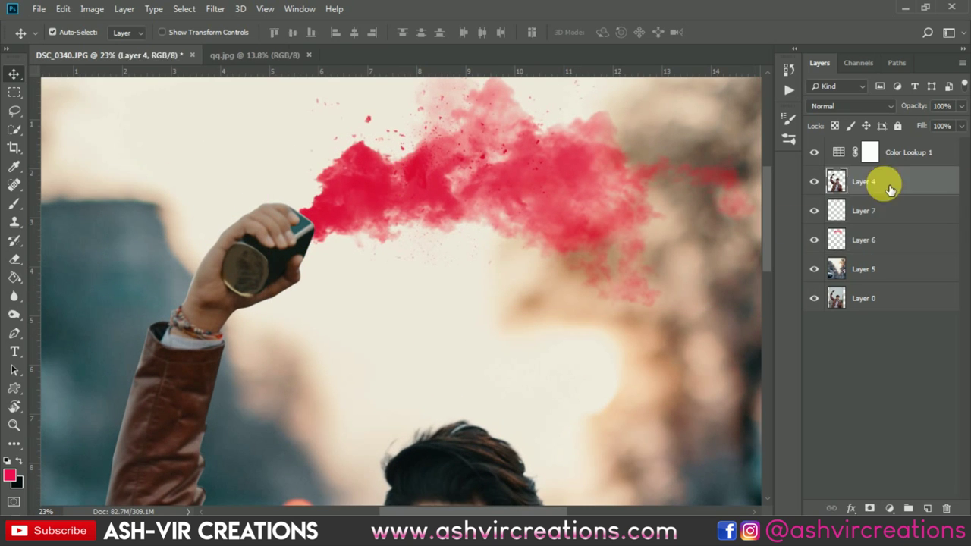
left_click_drag(368, 358, 563, 364)
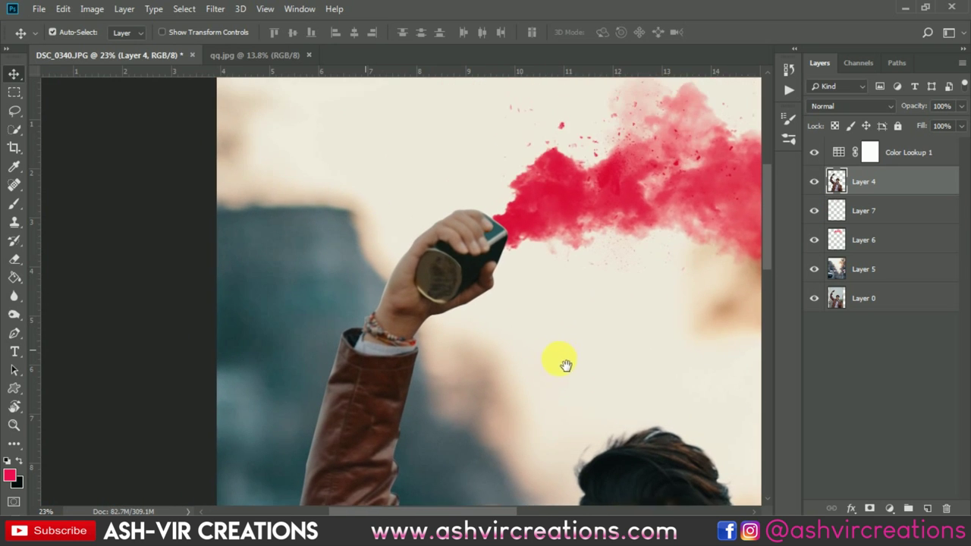
scroll(452, 260, "up", 3)
left_click_drag(452, 260, 461, 295)
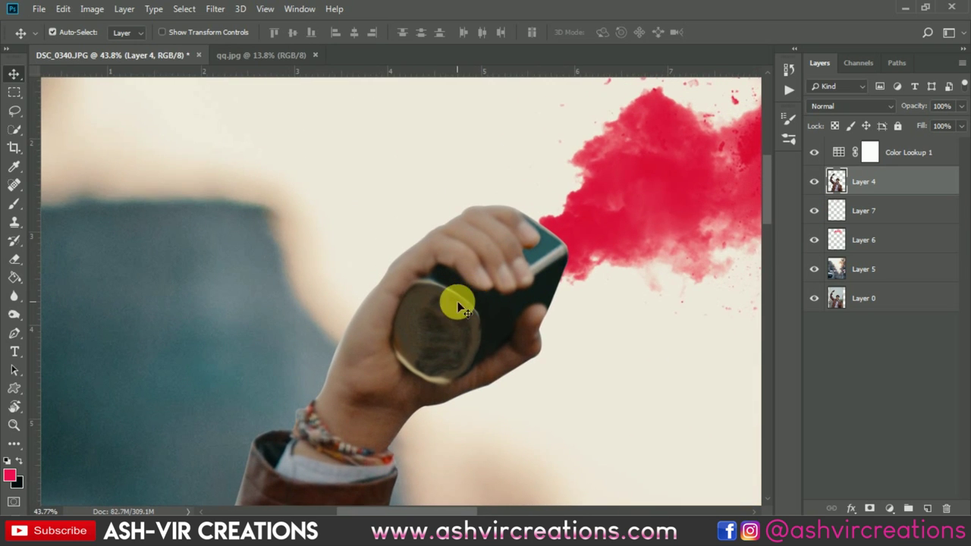
scroll(326, 353, "up", 3)
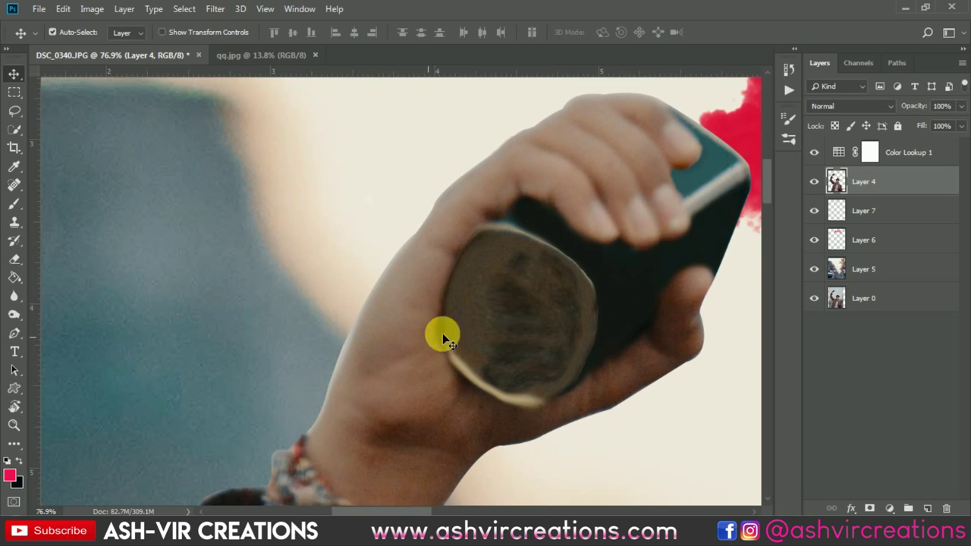
left_click(927, 509)
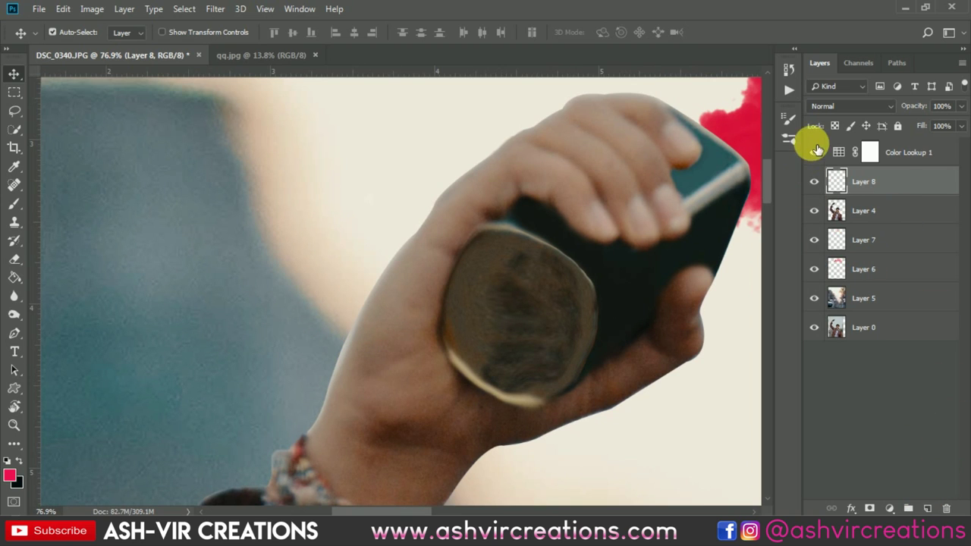
key("ctrl+alt+shift+e")
right_click(897, 181)
left_click(762, 248)
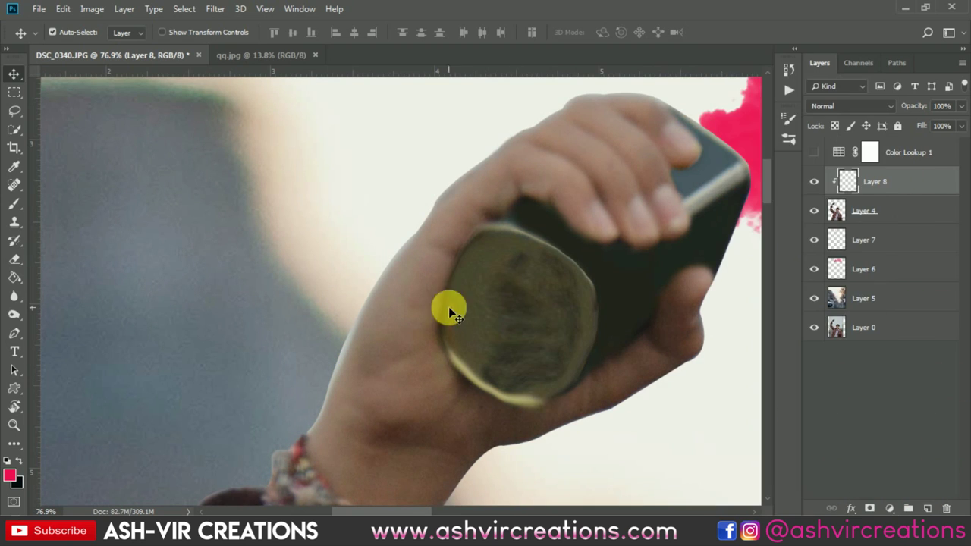
Step: Paint sampled skin tone over the bright fringe along the raised hand's outer edge with a soft round brush at 90 px
left_click(23, 201)
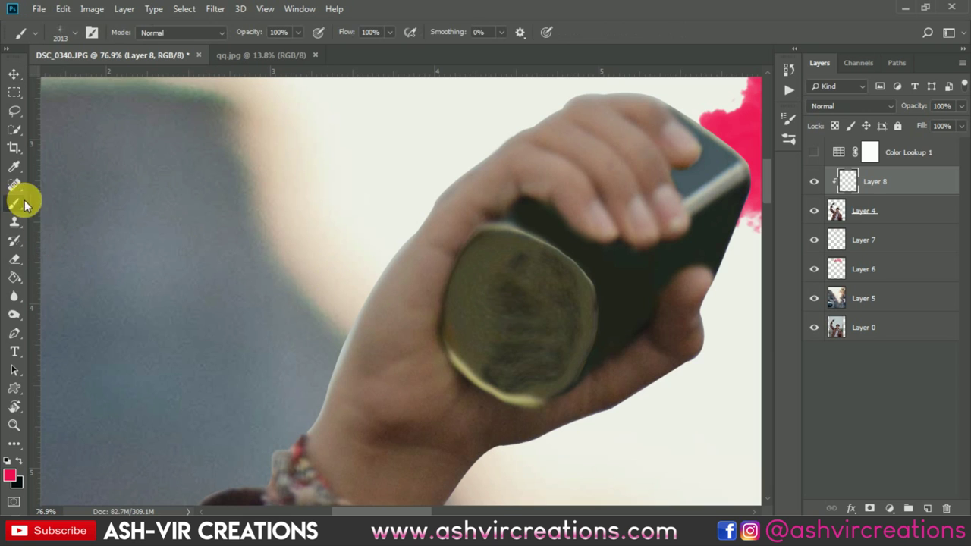
right_click(440, 247)
double_click(505, 331)
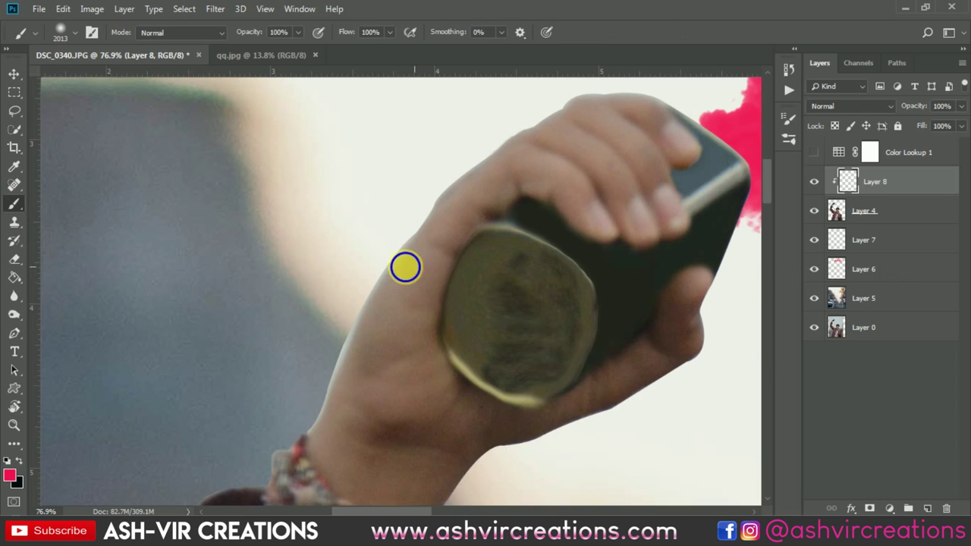
right_click(405, 267)
left_click(410, 258)
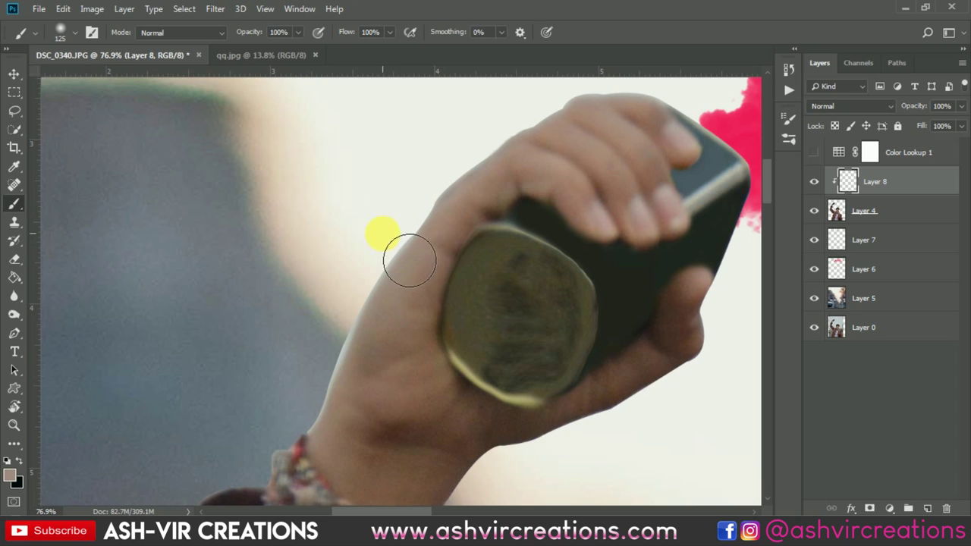
mouse_move(366, 346)
left_mouse_down()
mouse_move(350, 374)
mouse_move(400, 247)
mouse_move(415, 248)
mouse_move(343, 365)
mouse_move(427, 317)
mouse_move(481, 244)
left_mouse_up()
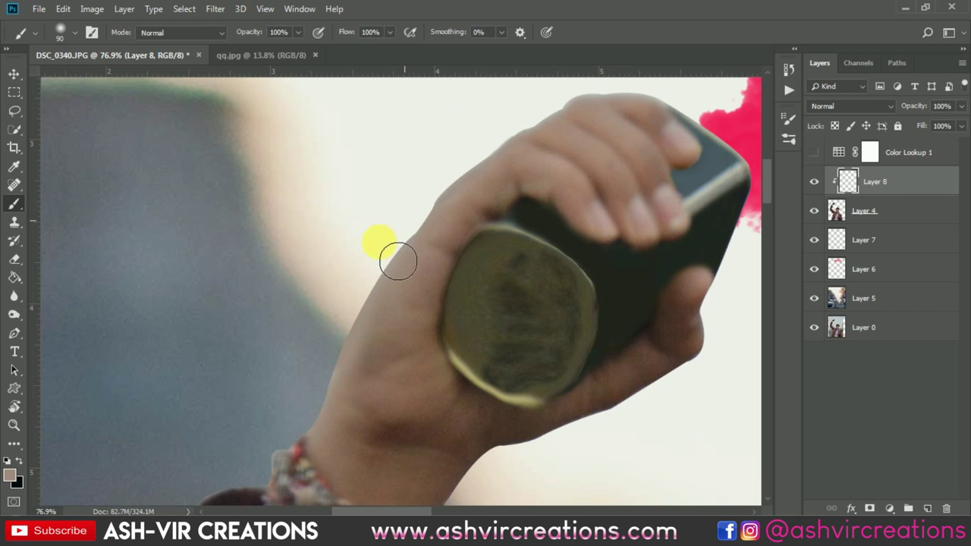
left_click_drag(398, 262, 657, 105)
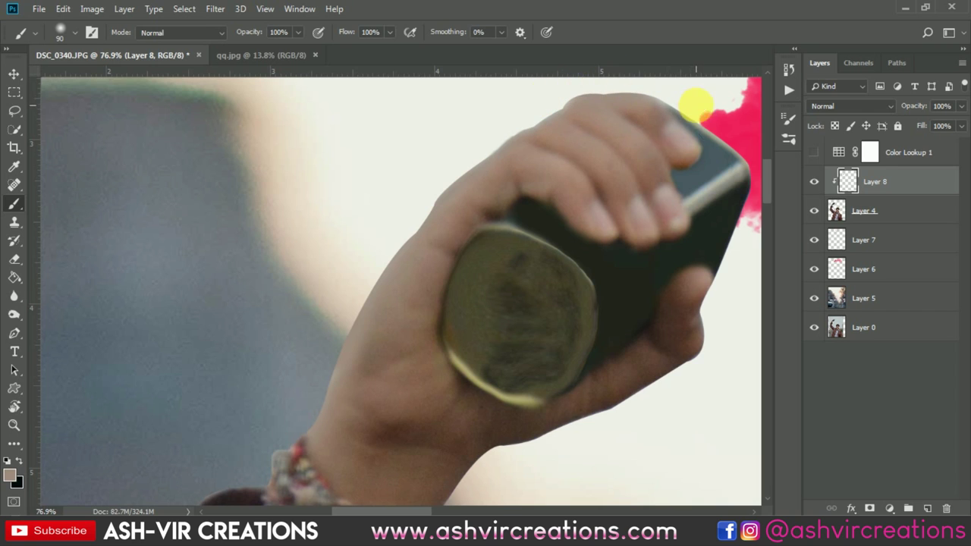
Step: Merge the clipped Layer 8 with Layer 4 into one layer
left_click(871, 206, "shift")
right_click(872, 206)
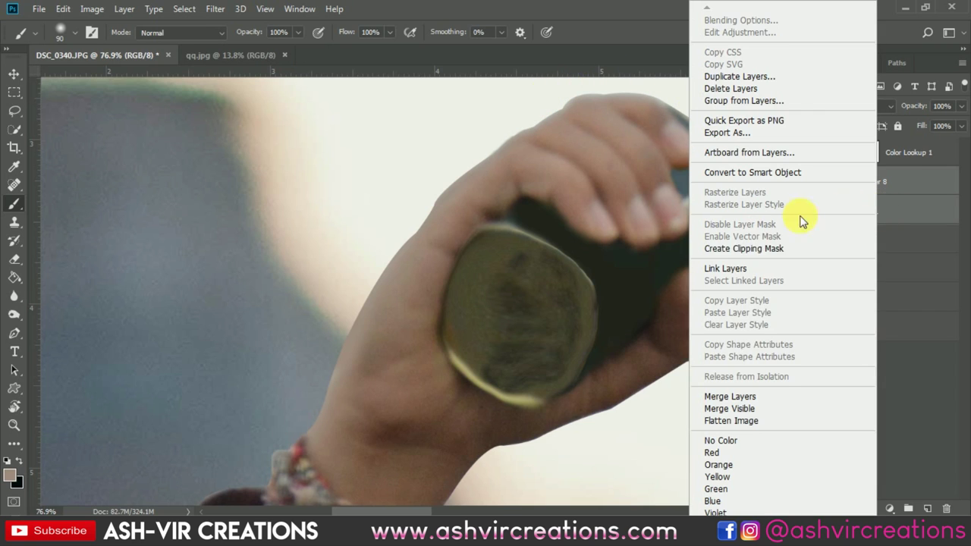
left_click(739, 395)
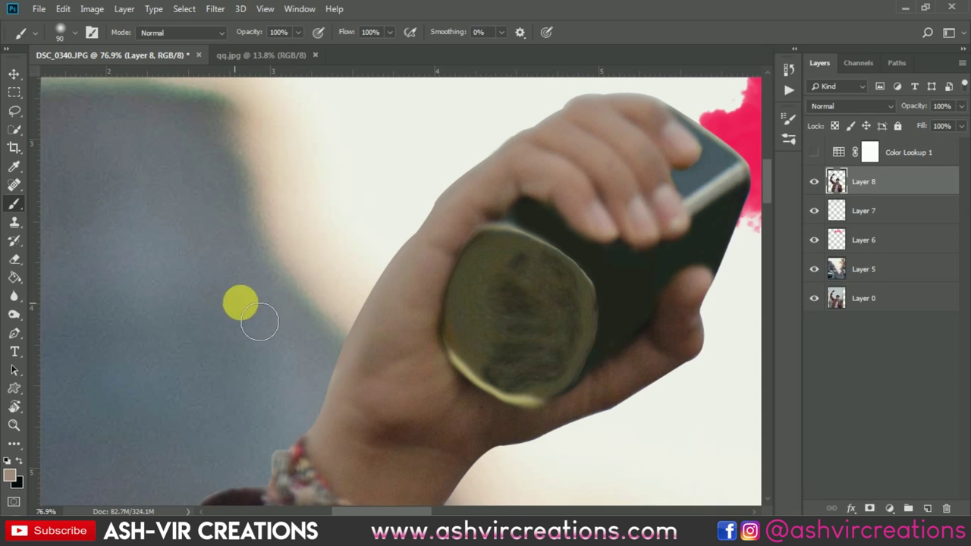
Step: Soften the cutout edge along the back and fingers of the raised hand with the Blur tool at 60 px and 100% strength
left_click(11, 296)
left_click(61, 299)
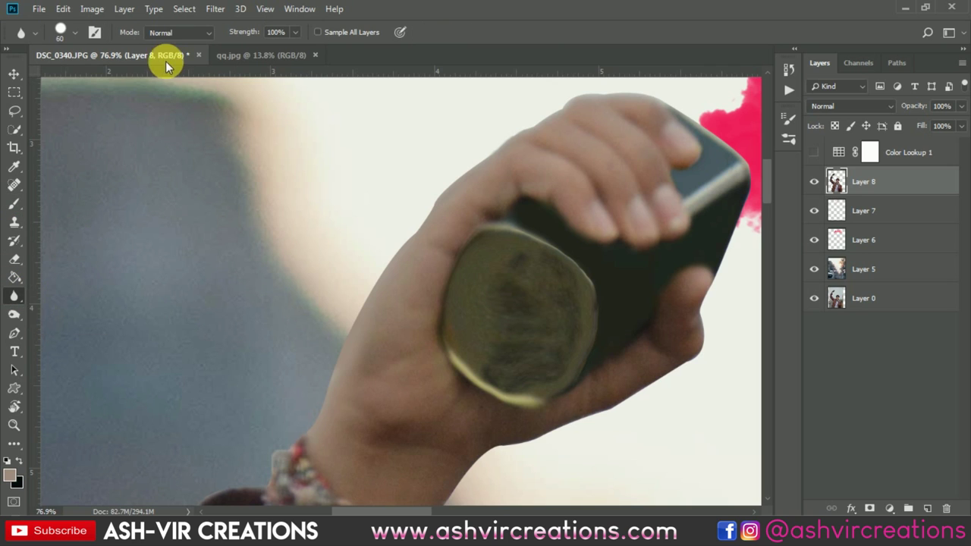
right_click(438, 220)
double_click(574, 329)
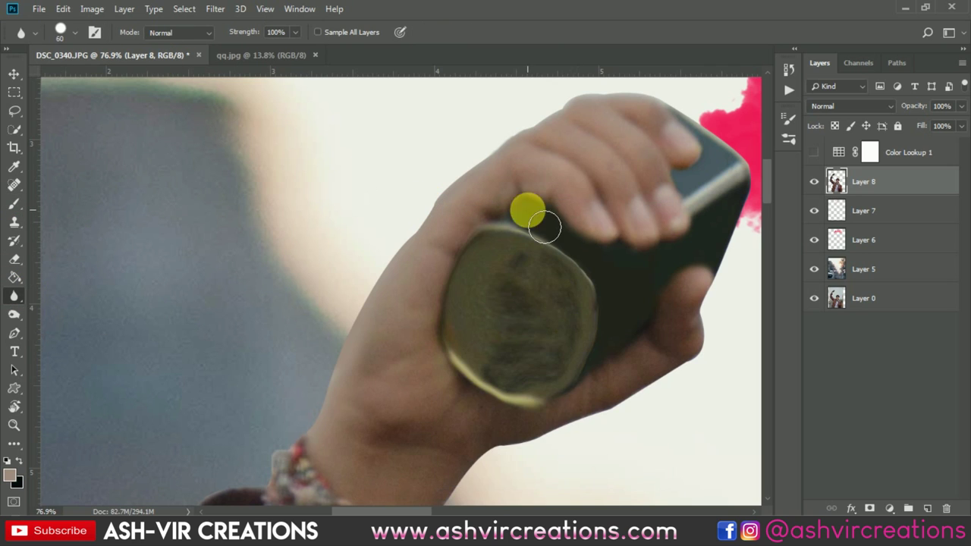
left_click_drag(595, 80, 524, 223)
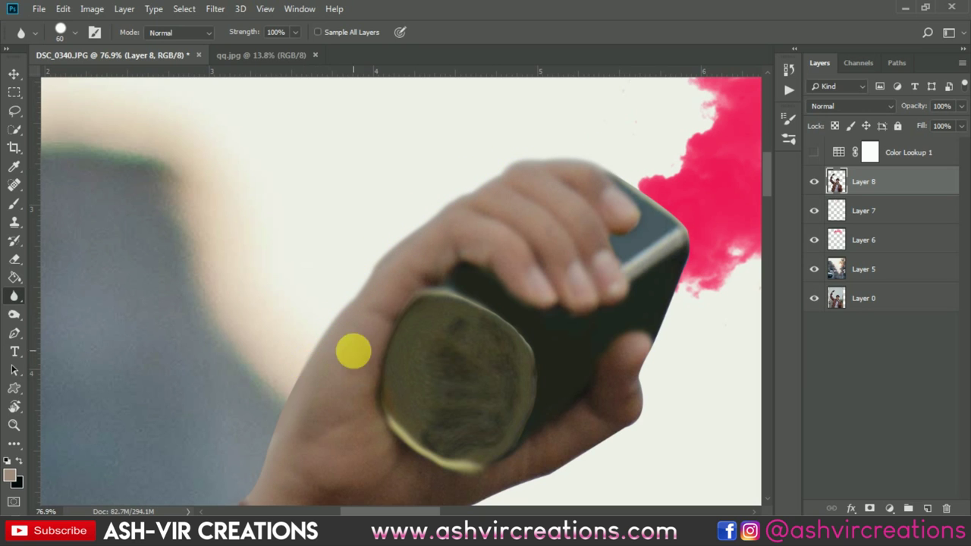
left_click_drag(370, 362, 516, 171)
Step: Continue blurring the cutout edges along the wrist, the raised arm's sleeve and the jacket's outline
mouse_move(411, 212)
left_mouse_down()
mouse_move(368, 318)
mouse_move(331, 347)
mouse_move(328, 388)
mouse_move(263, 407)
mouse_move(336, 348)
mouse_move(420, 146)
mouse_move(316, 233)
mouse_move(319, 270)
mouse_move(273, 422)
left_mouse_up()
left_click_drag(334, 409, 450, 260)
mouse_move(386, 307)
left_mouse_down()
mouse_move(338, 484)
mouse_move(429, 451)
mouse_move(513, 197)
mouse_move(458, 239)
mouse_move(411, 240)
mouse_move(415, 324)
mouse_move(383, 453)
mouse_move(473, 402)
mouse_move(483, 207)
mouse_move(378, 270)
mouse_move(414, 346)
mouse_move(563, 399)
mouse_move(462, 243)
mouse_move(374, 288)
mouse_move(481, 441)
mouse_move(575, 396)
mouse_move(390, 219)
mouse_move(298, 250)
mouse_move(249, 223)
mouse_move(230, 179)
mouse_move(493, 480)
mouse_move(546, 469)
mouse_move(416, 213)
mouse_move(392, 216)
mouse_move(371, 238)
mouse_move(374, 258)
mouse_move(434, 334)
mouse_move(444, 425)
mouse_move(464, 436)
mouse_move(506, 400)
mouse_move(589, 185)
mouse_move(514, 241)
mouse_move(490, 304)
mouse_move(465, 420)
mouse_move(512, 406)
mouse_move(568, 189)
mouse_move(521, 416)
mouse_move(570, 199)
mouse_move(501, 283)
mouse_move(458, 409)
mouse_move(480, 385)
mouse_move(453, 446)
mouse_move(538, 204)
mouse_move(570, 144)
mouse_move(513, 232)
mouse_move(455, 408)
mouse_move(503, 346)
mouse_move(516, 202)
mouse_move(494, 291)
mouse_move(494, 371)
mouse_move(451, 467)
mouse_move(461, 455)
mouse_move(527, 506)
left_mouse_up()
left_click_drag(578, 452, 44, 341)
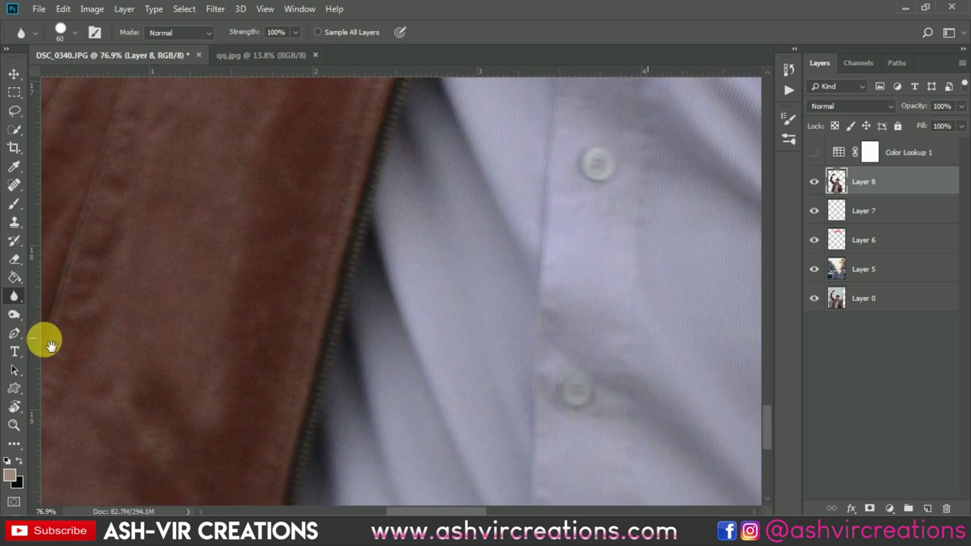
mouse_move(452, 321)
left_mouse_down()
mouse_move(77, 316)
mouse_move(312, 346)
mouse_move(338, 94)
mouse_move(360, 239)
mouse_move(330, 469)
mouse_move(380, 437)
mouse_move(364, 426)
mouse_move(367, 441)
mouse_move(383, 217)
mouse_move(415, 484)
mouse_move(423, 466)
mouse_move(405, 474)
mouse_move(402, 378)
mouse_move(416, 269)
mouse_move(461, 439)
mouse_move(461, 429)
mouse_move(443, 464)
mouse_move(451, 377)
mouse_move(426, 176)
mouse_move(461, 202)
mouse_move(538, 448)
mouse_move(505, 429)
mouse_move(451, 142)
mouse_move(525, 350)
mouse_move(471, 235)
mouse_move(465, 213)
mouse_move(537, 363)
mouse_move(519, 325)
mouse_move(426, 203)
mouse_move(443, 198)
mouse_move(567, 364)
mouse_move(571, 355)
mouse_move(540, 364)
mouse_move(404, 302)
mouse_move(338, 248)
mouse_move(333, 240)
mouse_move(430, 227)
mouse_move(625, 372)
mouse_move(590, 409)
left_mouse_up()
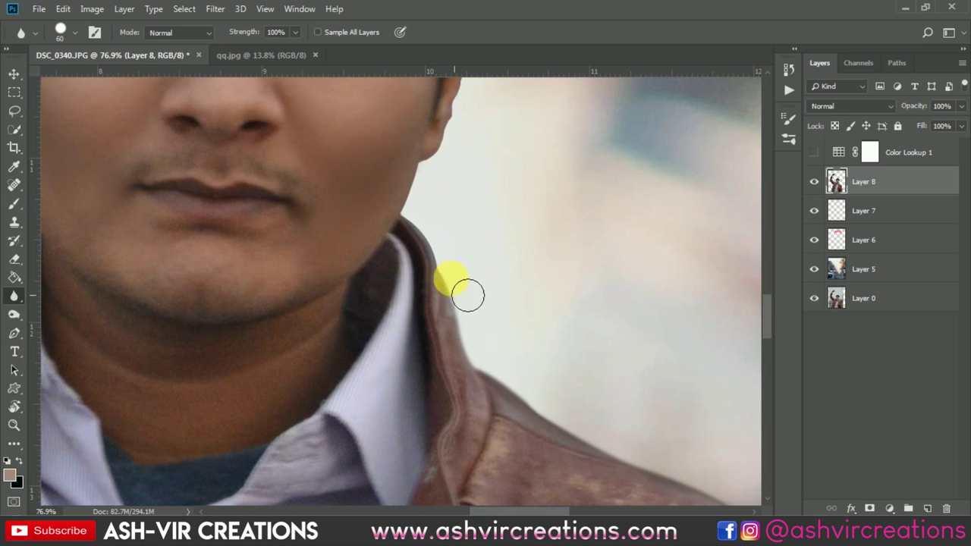
Step: Blur the cutout edge of the cheek, ear and side hair on the lowered-arm side with a 40 px Blur brush
scroll(441, 232, "up", 3)
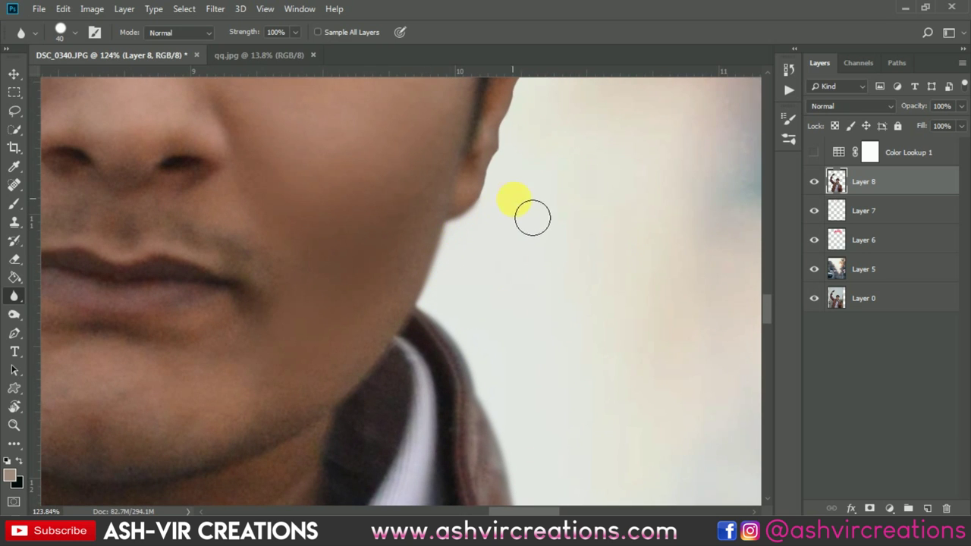
left_click_drag(532, 217, 599, 354)
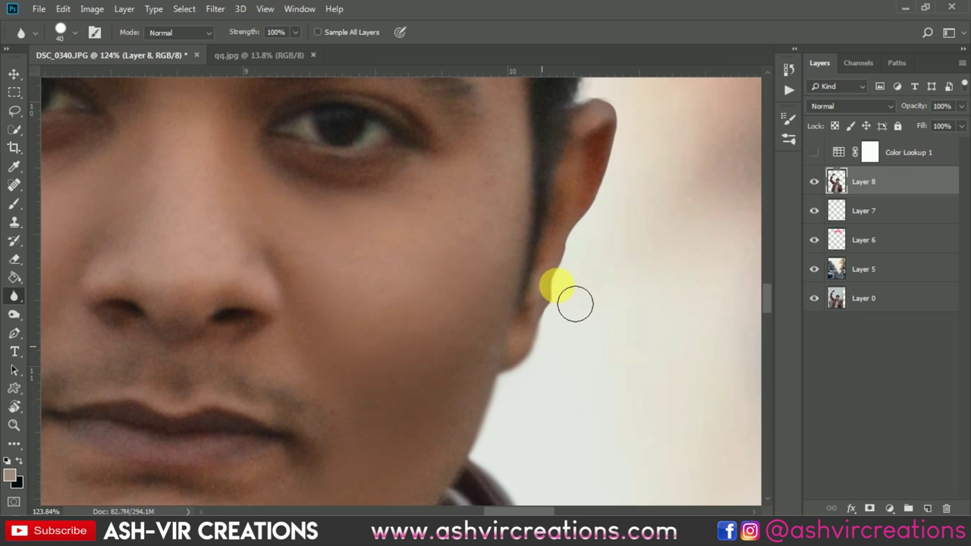
left_click_drag(631, 208, 625, 389)
left_click_drag(611, 427, 613, 414)
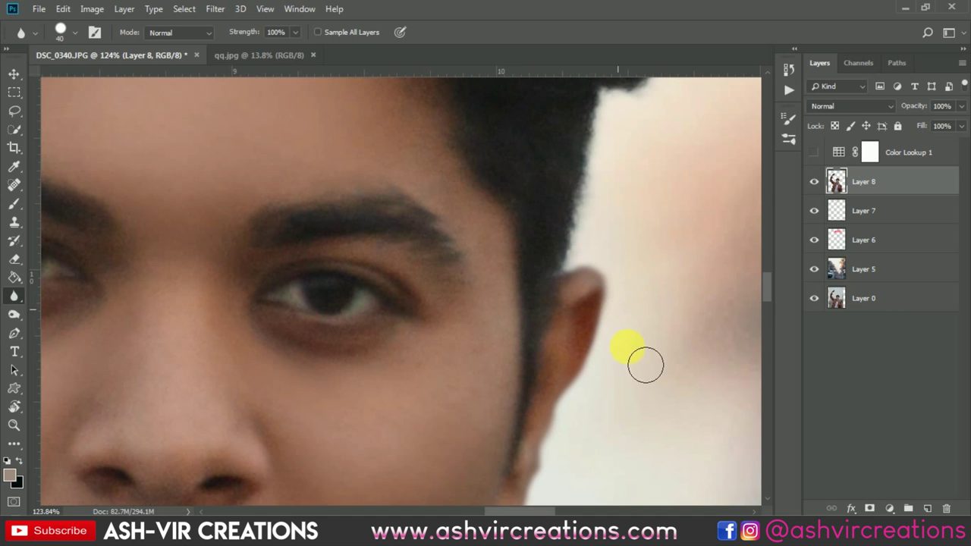
scroll(645, 366, "down", 2)
scroll(621, 417, "up", 2)
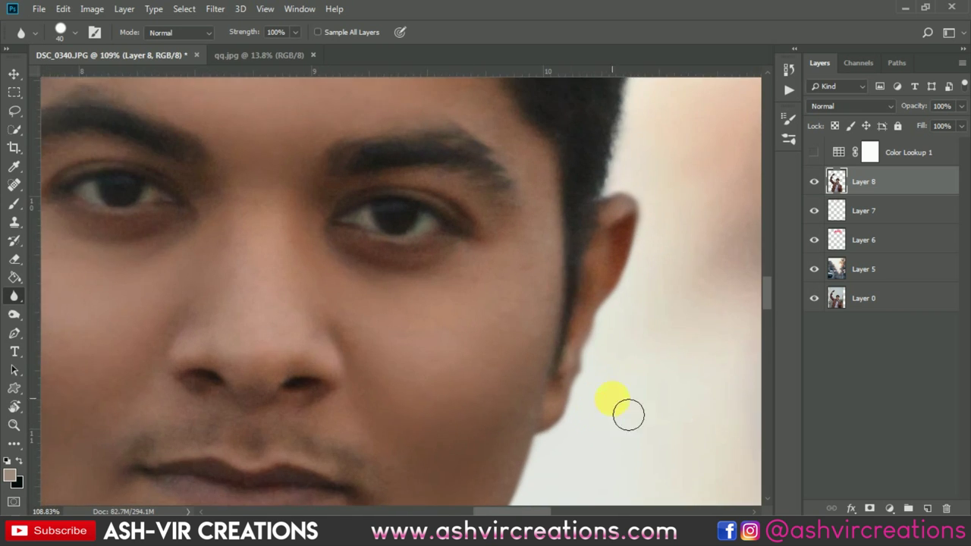
Step: Erase the leftover fringe beside the earlobe on the lowered-arm side with a soft round 20 px Eraser
left_click_drag(627, 414, 542, 332)
key("e")
scroll(503, 310, "up", 3)
right_click(505, 311)
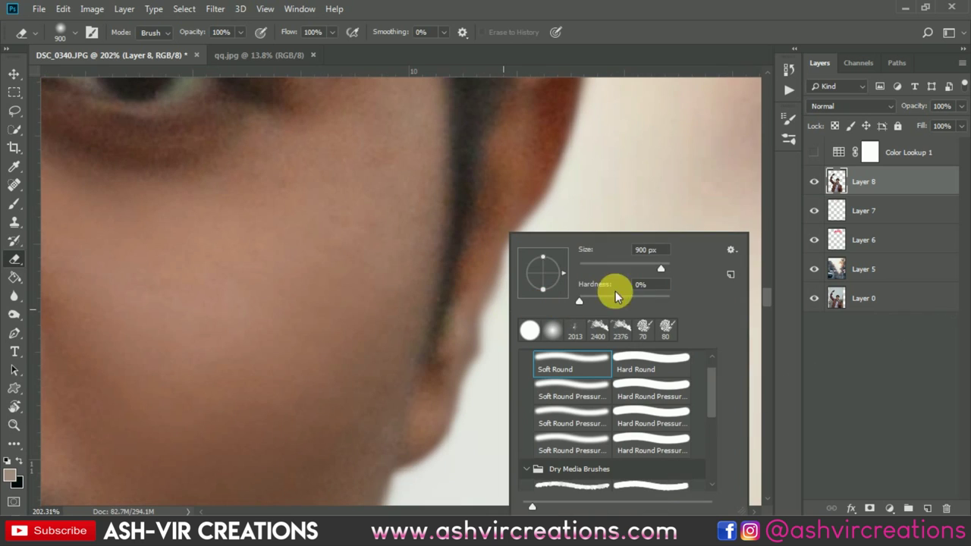
left_click(651, 27)
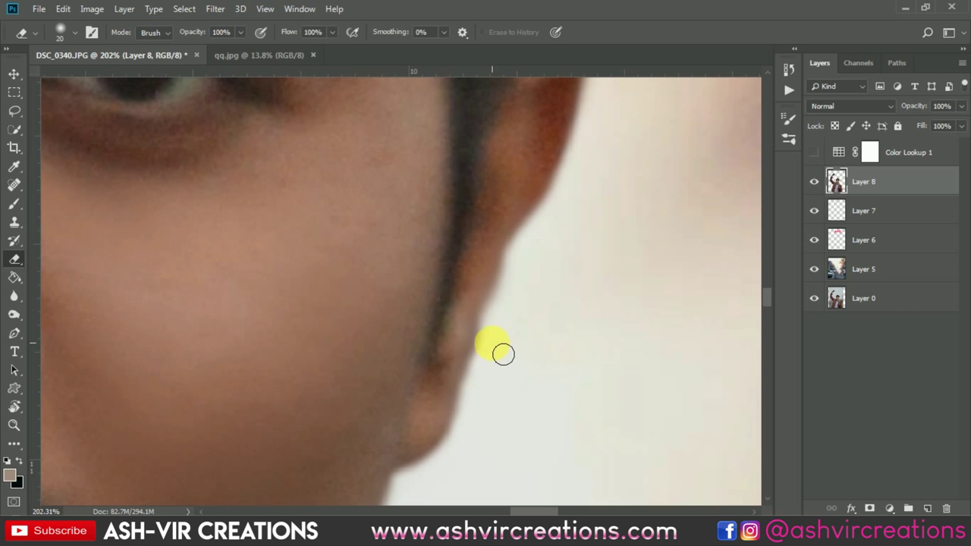
scroll(569, 346, "down", 5)
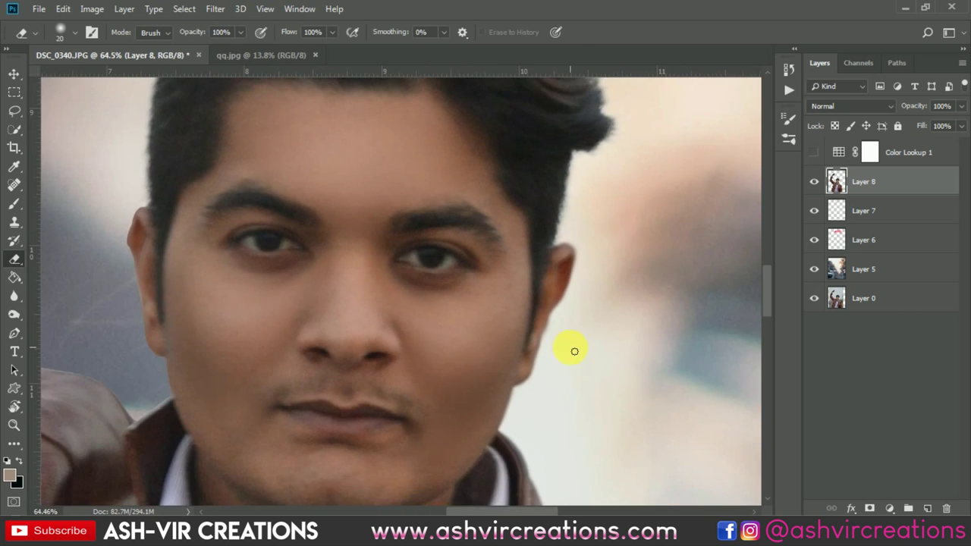
scroll(324, 281, "up", 2)
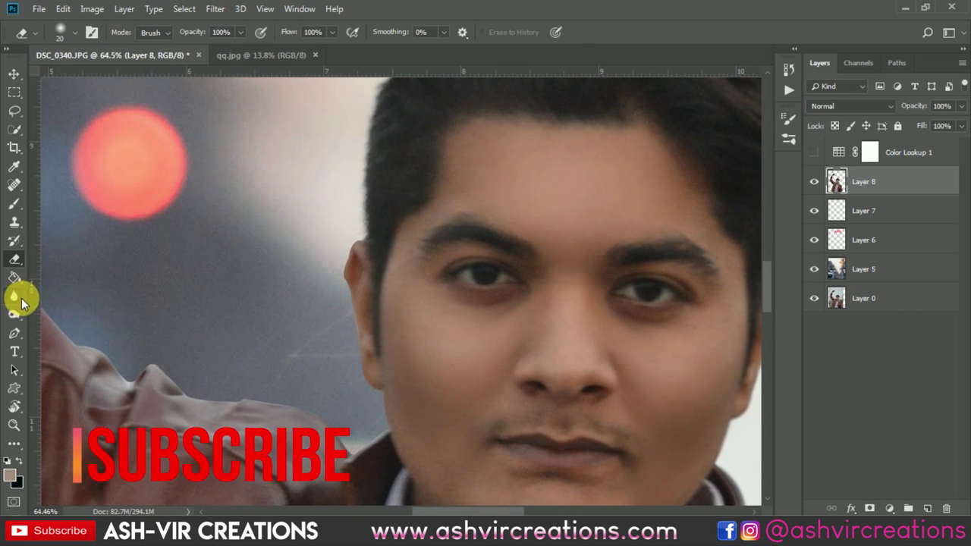
Step: Soften the ear and side-hair edge on the raised-arm side with the Blur tool at 40 px
left_click(15, 296)
scroll(310, 321, "up", 3)
mouse_move(353, 322)
left_mouse_down()
mouse_move(400, 143)
mouse_move(467, 142)
mouse_move(515, 159)
mouse_move(579, 301)
mouse_move(619, 360)
mouse_move(643, 293)
mouse_move(625, 282)
mouse_move(602, 194)
mouse_move(590, 187)
mouse_move(632, 459)
mouse_move(649, 448)
mouse_move(617, 258)
mouse_move(628, 305)
left_mouse_up()
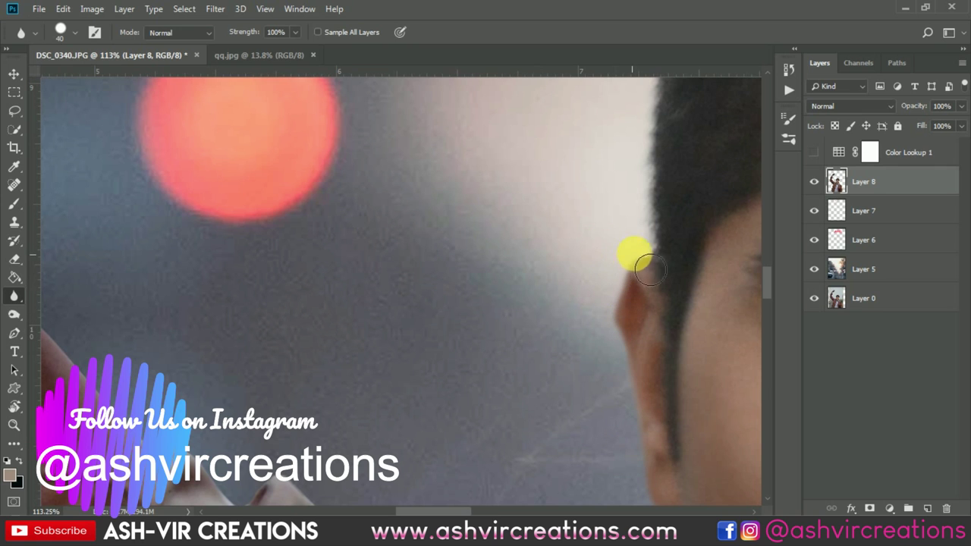
Step: Blur the jacket's cutout edge from the collar across the shoulder and up the inner side of the raised sleeve
scroll(602, 288, "down", 3)
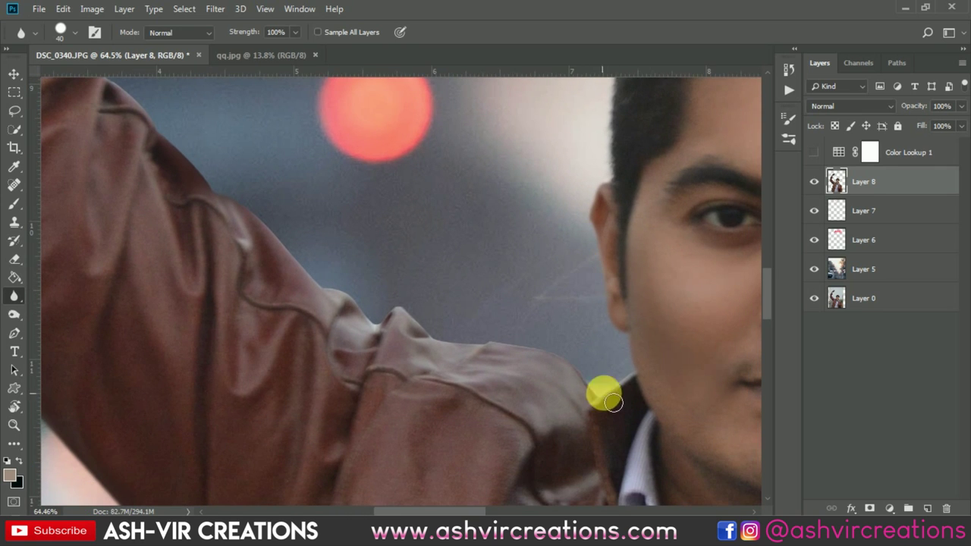
left_click(642, 375)
mouse_move(607, 402)
left_mouse_down()
mouse_move(574, 363)
mouse_move(522, 347)
left_mouse_up()
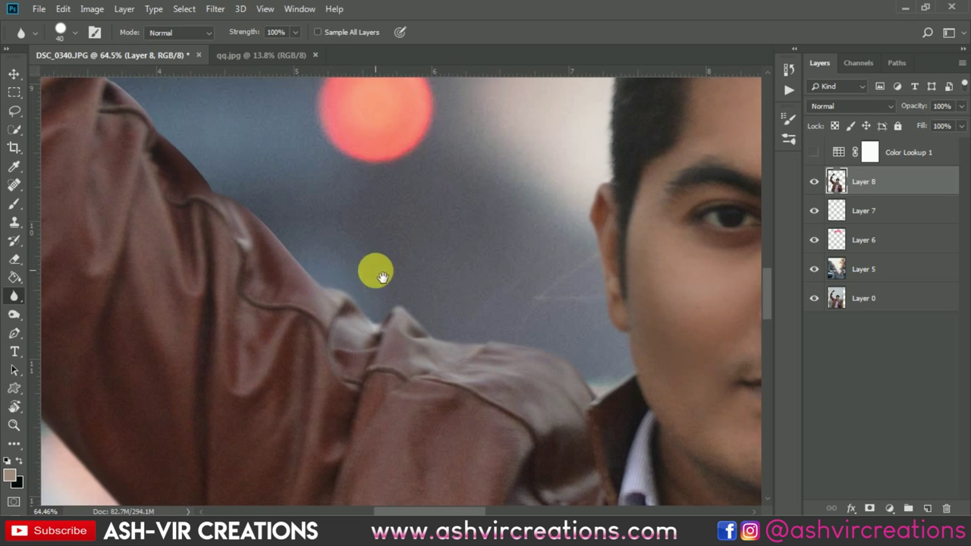
left_click_drag(375, 271, 596, 386)
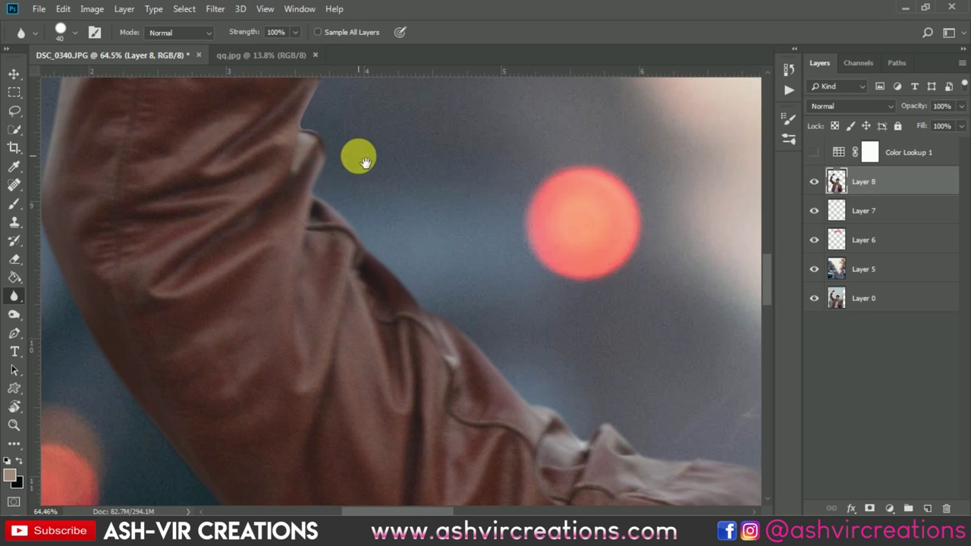
mouse_move(357, 156)
left_mouse_down()
mouse_move(525, 413)
mouse_move(468, 389)
mouse_move(478, 399)
mouse_move(487, 374)
mouse_move(468, 365)
mouse_move(503, 259)
mouse_move(503, 224)
mouse_move(482, 201)
mouse_move(508, 200)
mouse_move(478, 475)
mouse_move(498, 462)
mouse_move(459, 455)
mouse_move(457, 427)
mouse_move(491, 331)
mouse_move(486, 286)
mouse_move(484, 339)
mouse_move(427, 414)
mouse_move(451, 408)
mouse_move(401, 415)
mouse_move(437, 345)
mouse_move(459, 220)
mouse_move(477, 216)
mouse_move(447, 440)
mouse_move(445, 420)
mouse_move(436, 458)
mouse_move(417, 469)
mouse_move(459, 313)
mouse_move(462, 288)
mouse_move(440, 229)
mouse_move(379, 386)
mouse_move(392, 371)
mouse_move(364, 362)
mouse_move(402, 300)
left_mouse_up()
Step: Blur the cutout edge along the underside of the raised hand, the thumb and the side of the can
scroll(470, 379, "up", 3)
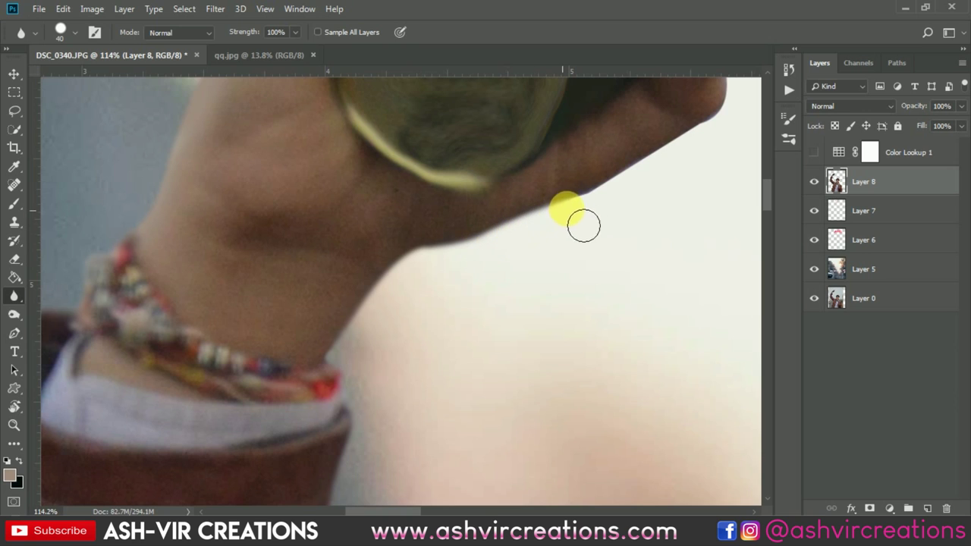
left_click_drag(619, 221, 433, 445)
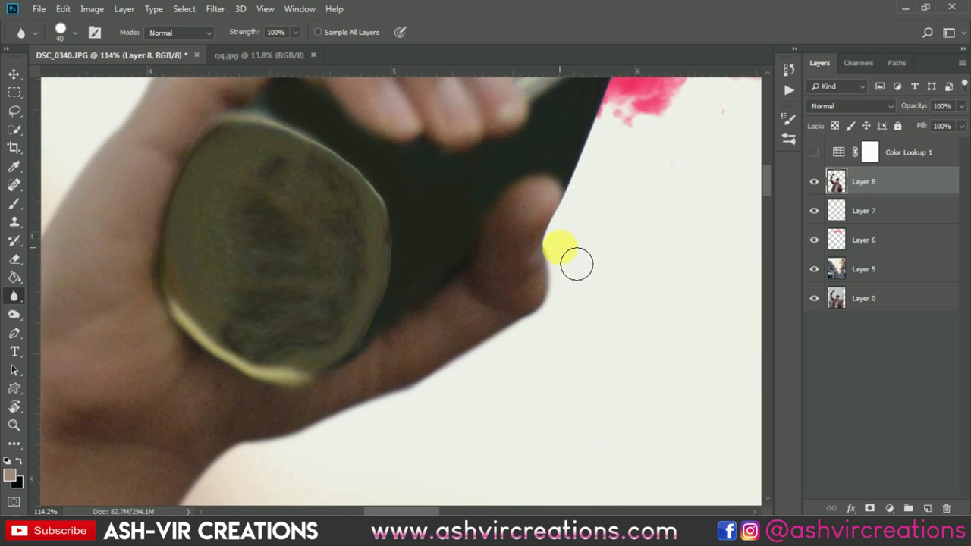
left_click_drag(580, 240, 491, 483)
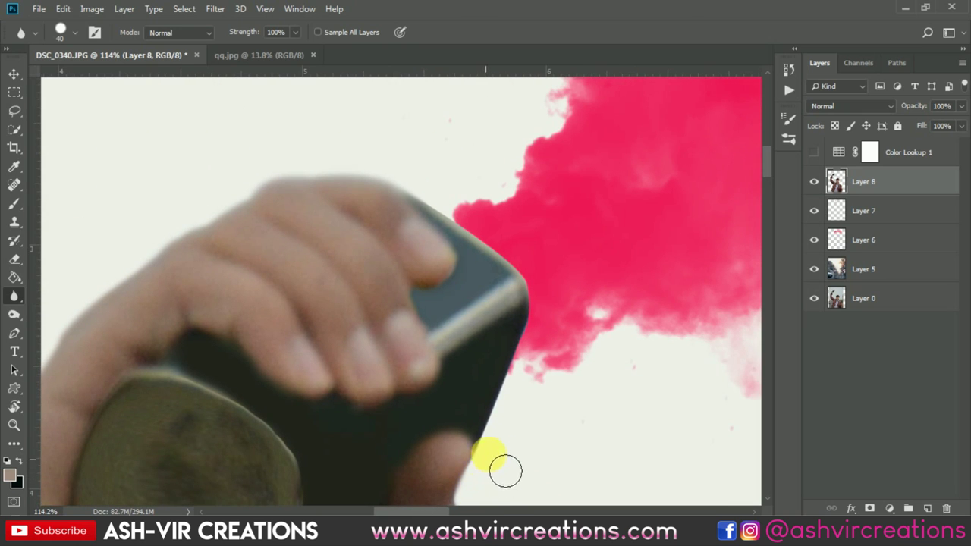
mouse_move(540, 375)
left_mouse_down()
mouse_move(556, 294)
mouse_move(431, 194)
mouse_move(489, 234)
mouse_move(475, 234)
mouse_move(452, 211)
mouse_move(581, 248)
left_mouse_up()
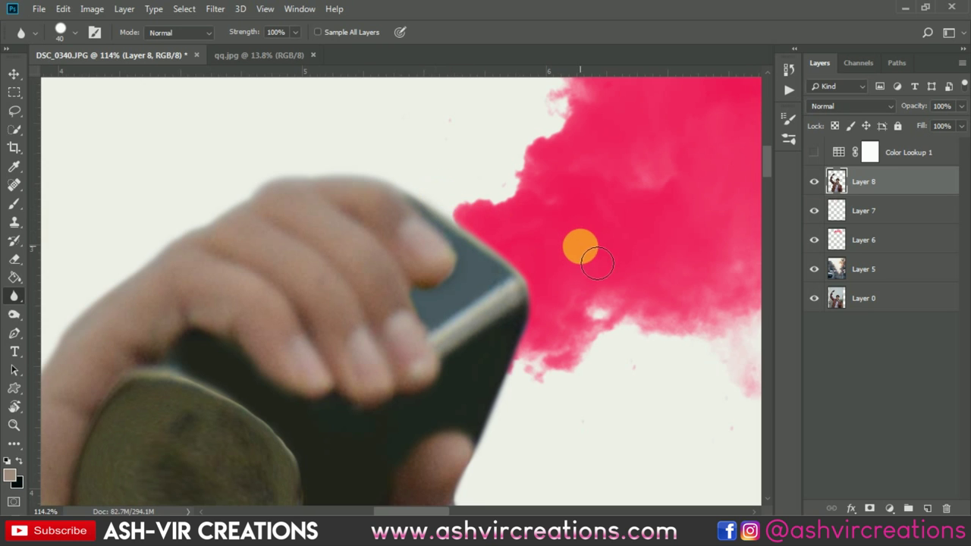
Step: Examine the hair, face, jacket and sleeve edges up close, and the whole composite, for remaining cutout flaws
scroll(581, 247, "down", 5)
left_click_drag(598, 433, 321, 162)
left_click_drag(653, 416, 417, 78)
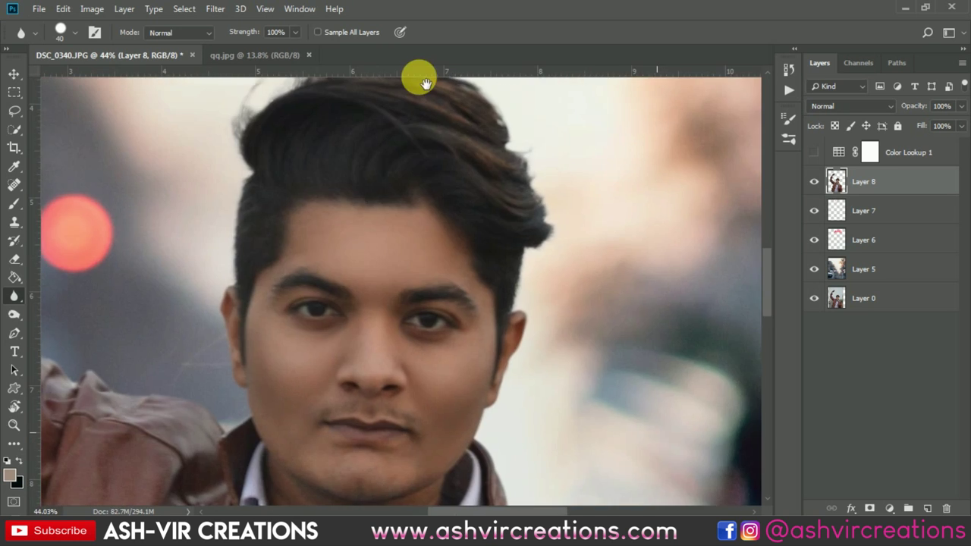
left_click_drag(514, 265, 503, 113)
left_click_drag(506, 209, 399, 10)
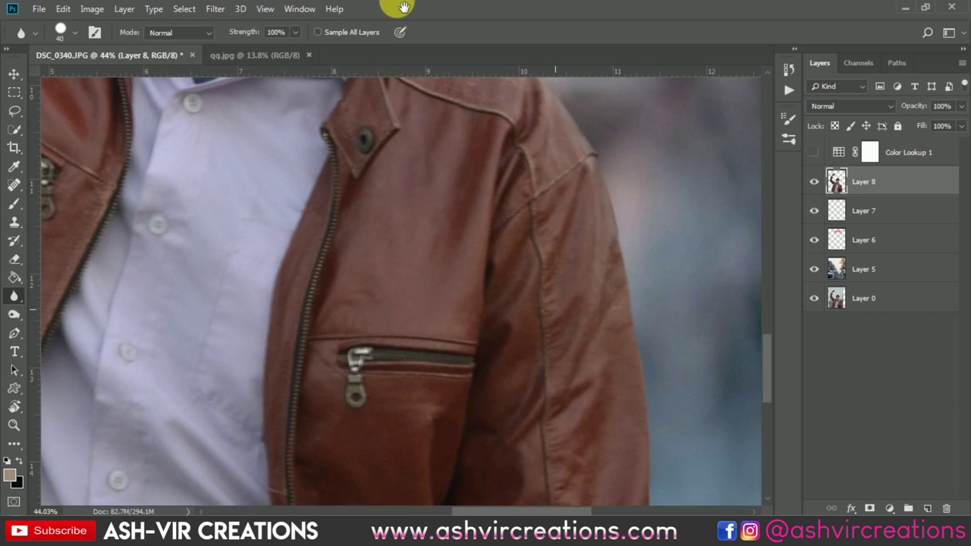
left_click_drag(398, 163, 455, 54)
scroll(504, 215, "up", 3)
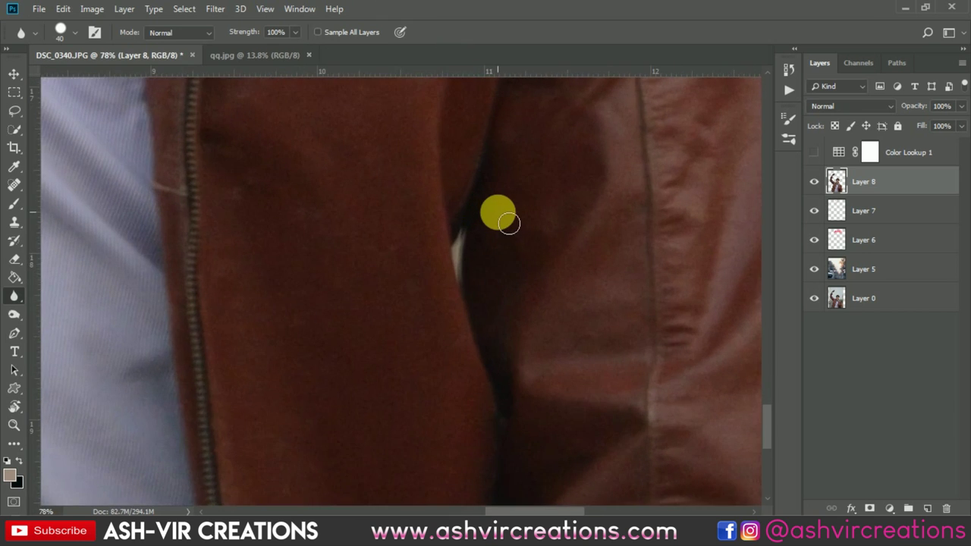
scroll(504, 215, "down", 8)
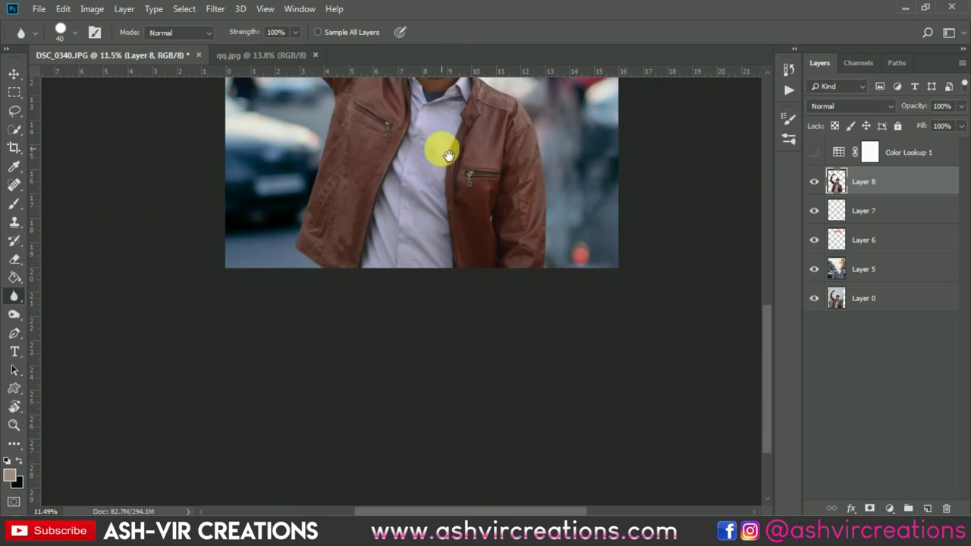
left_click_drag(440, 147, 521, 469)
scroll(448, 253, "up", 3)
scroll(562, 190, "up", 2)
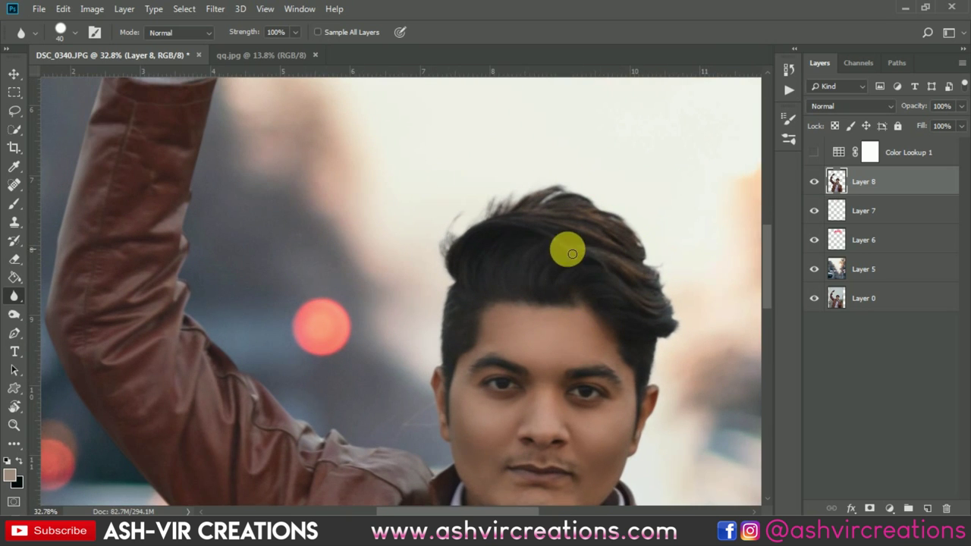
scroll(566, 247, "up", 1)
scroll(627, 317, "right", 2)
scroll(627, 318, "down", 1)
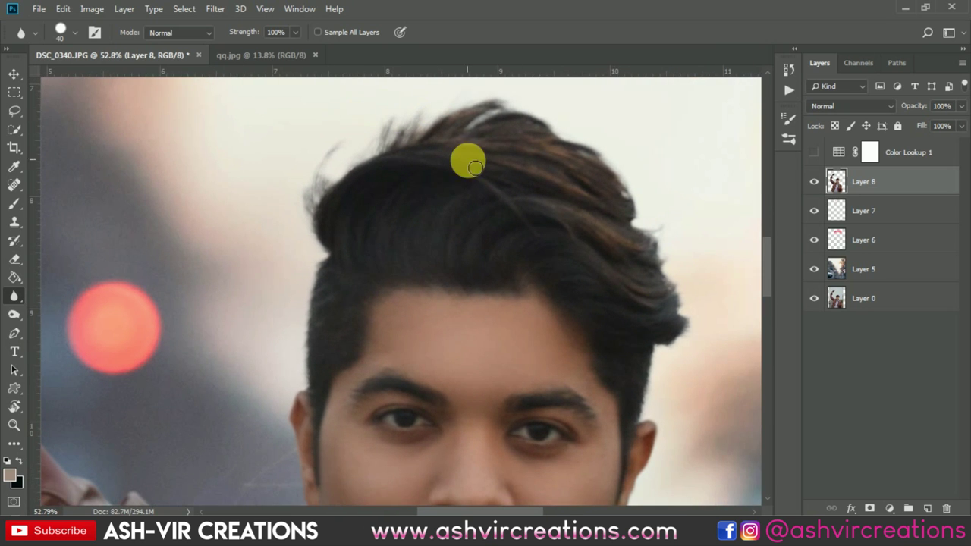
key("v")
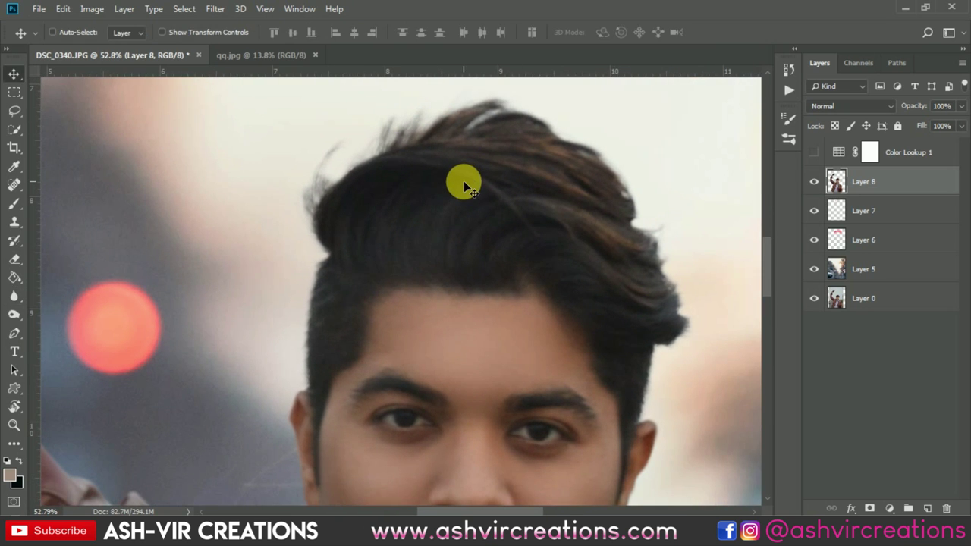
scroll(464, 186, "down", 6)
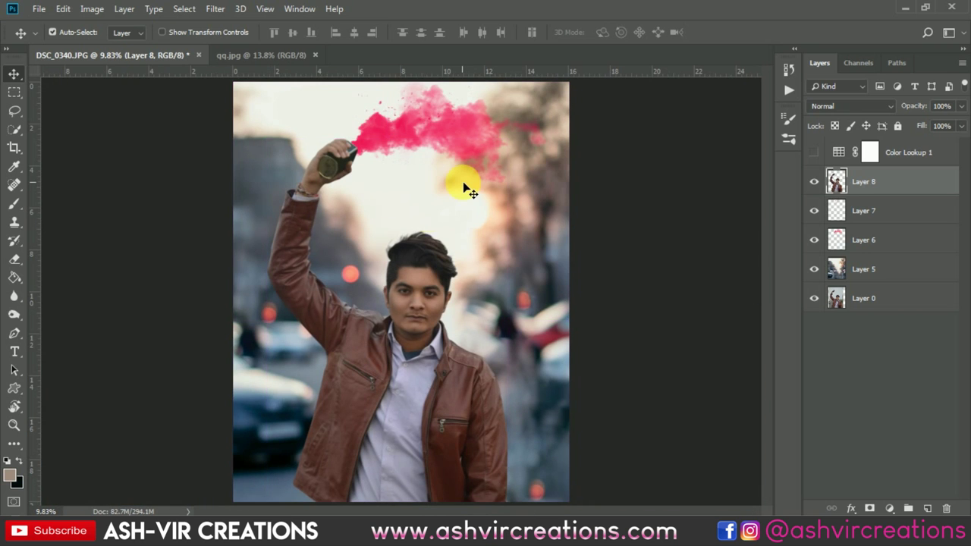
scroll(436, 292, "up", 3)
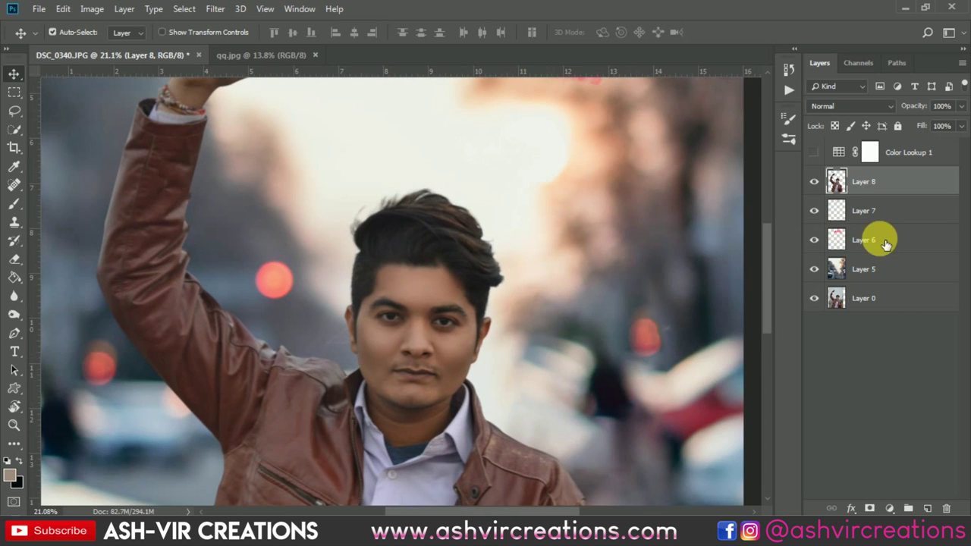
Step: Remove the faint scratch lines beside the ear on background Layer 5 with a 200 px Clone Stamp sampling nearby blurred background
left_click(865, 271)
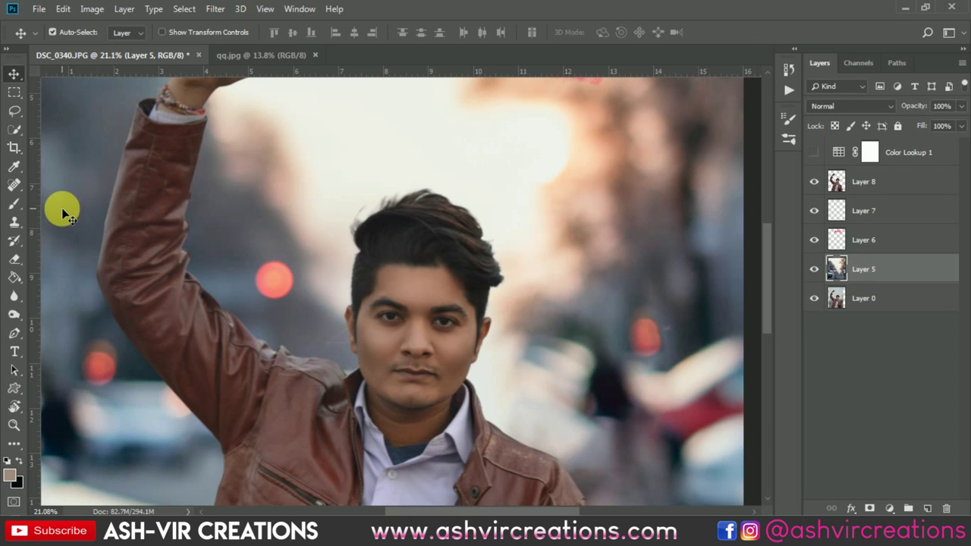
left_click(14, 222)
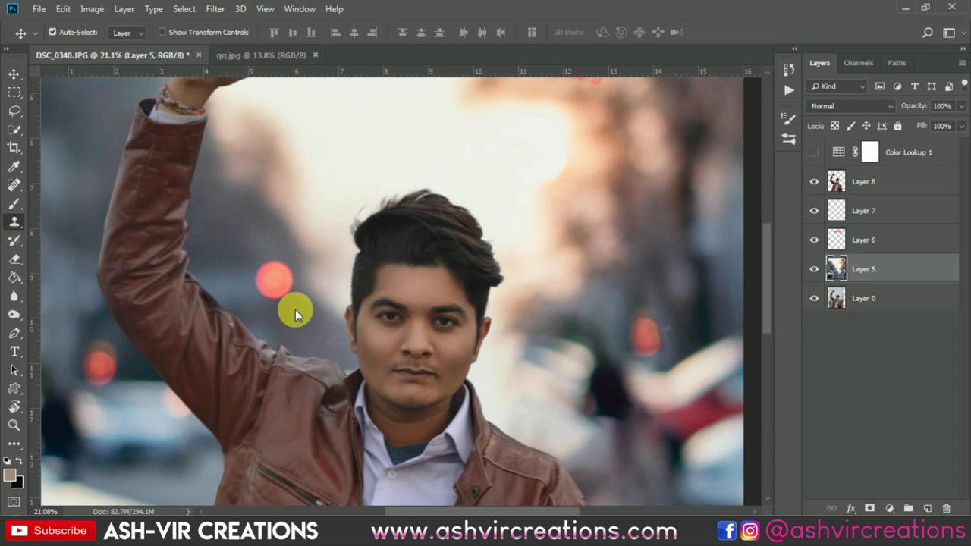
scroll(297, 323, "up", 3)
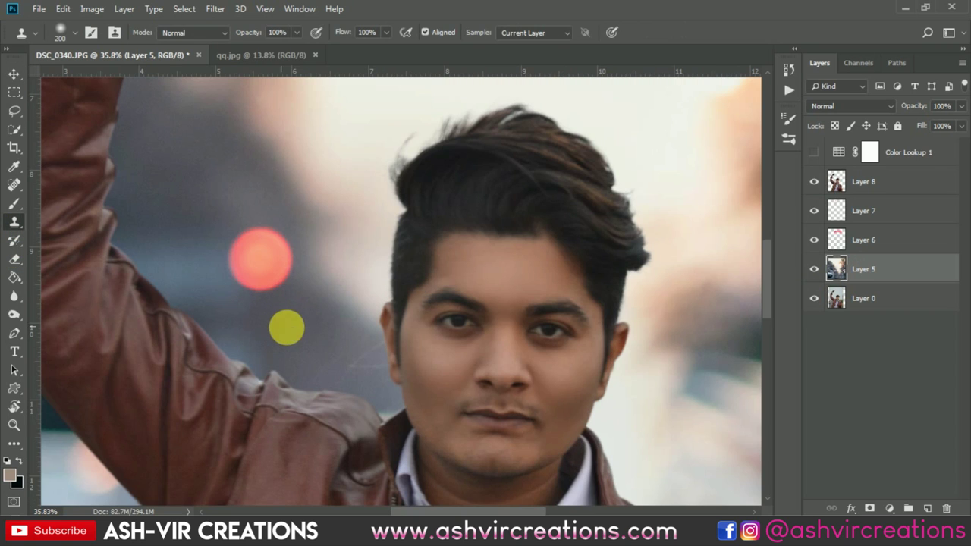
left_click(358, 394, "alt")
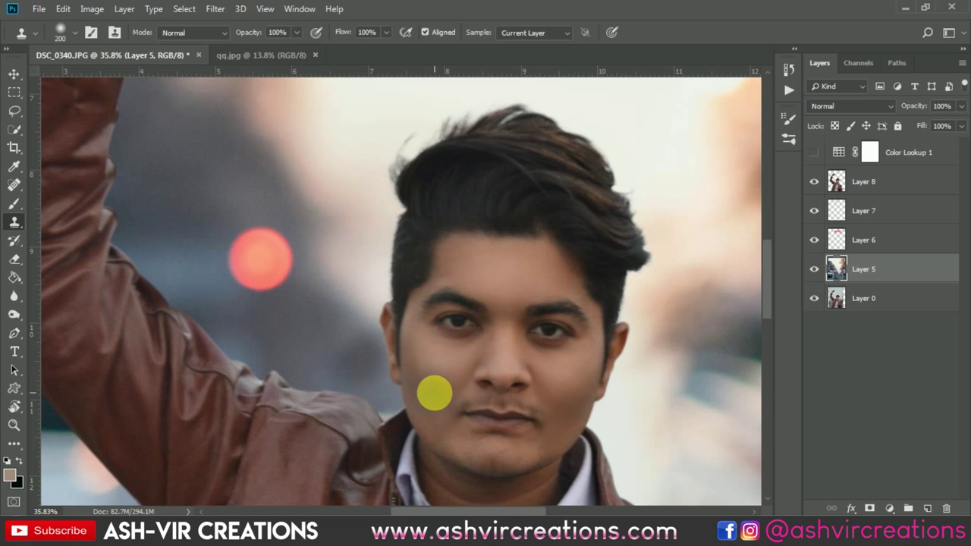
left_click_drag(435, 392, 419, 399)
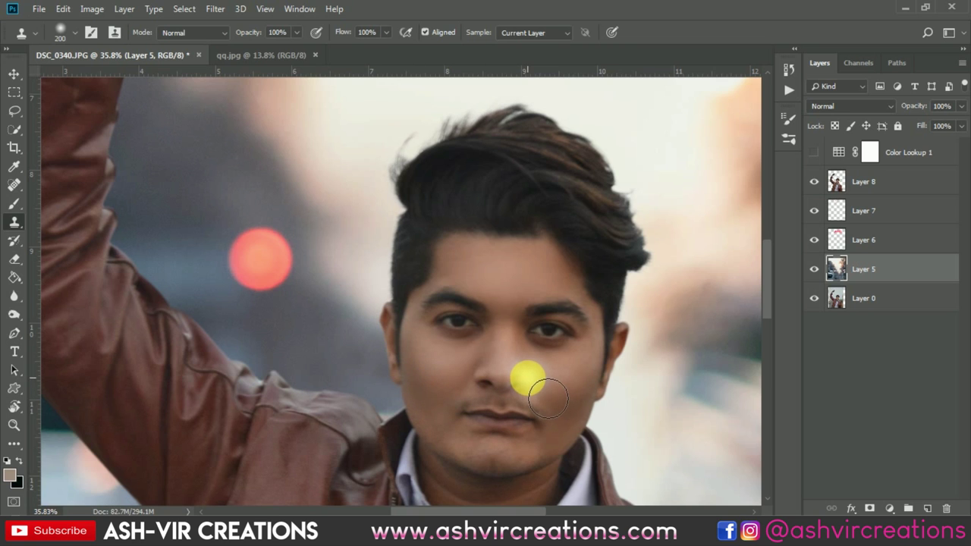
Step: Turn on the Color Lookup 1 adjustment and compare the whole composite with and without its color grade
key("v")
key("ctrl+0")
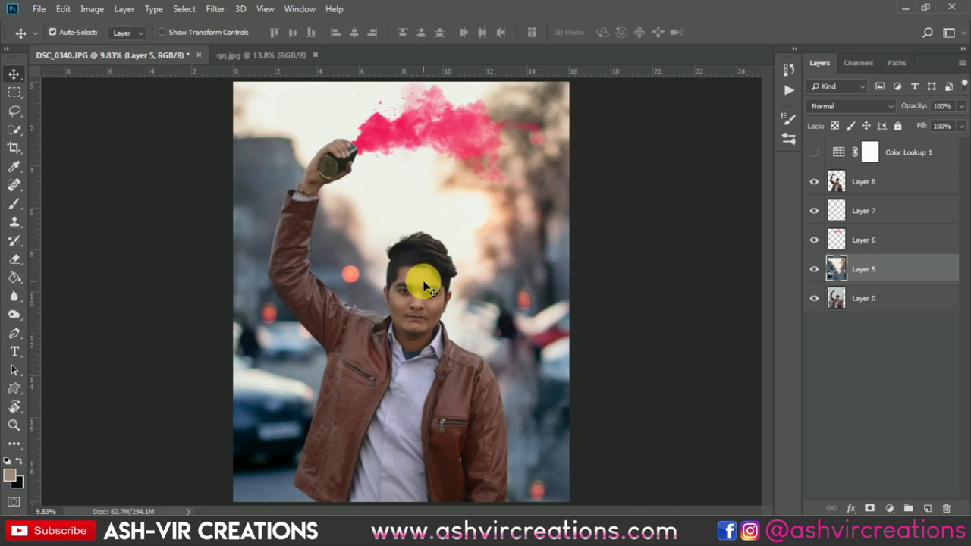
scroll(414, 243, "down", 2)
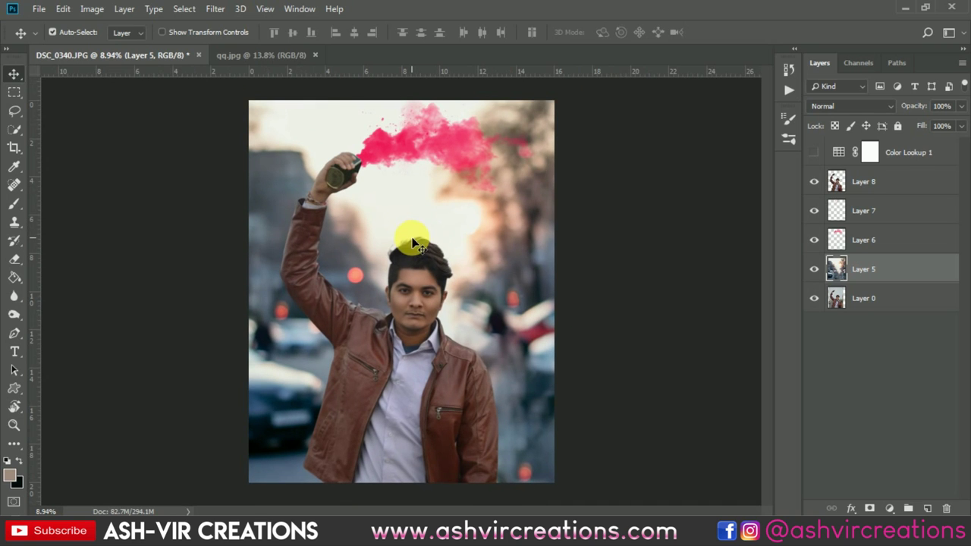
left_click(815, 152)
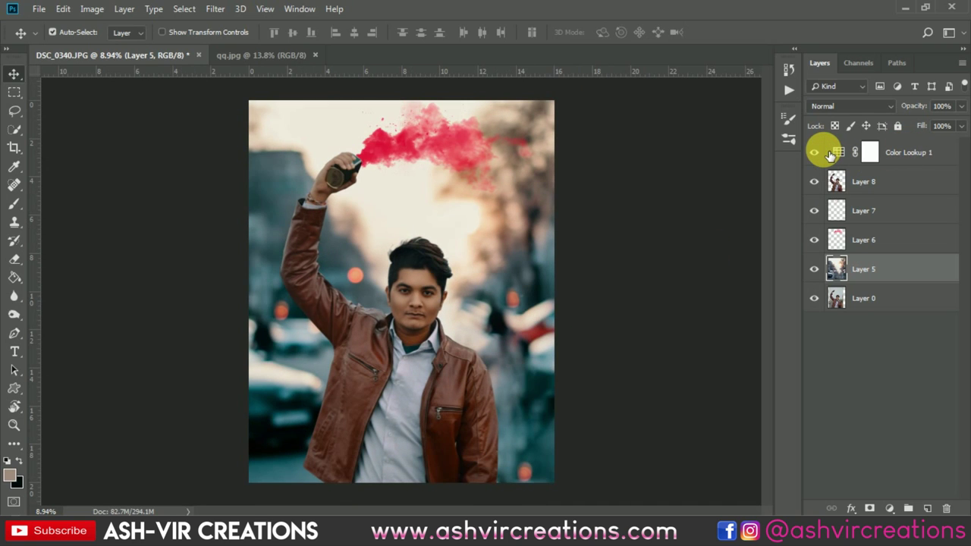
left_click(816, 154)
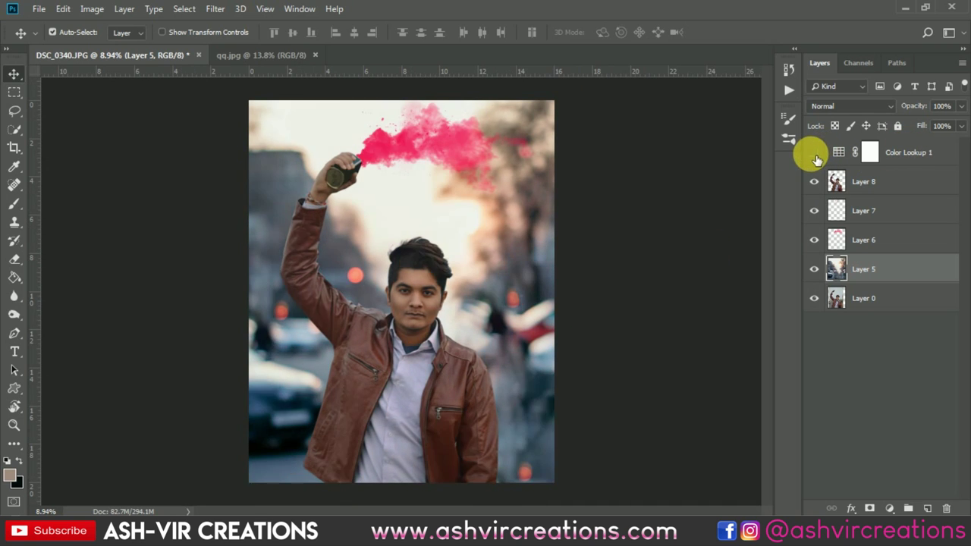
left_click(815, 154)
left_click(816, 154)
left_click(816, 154)
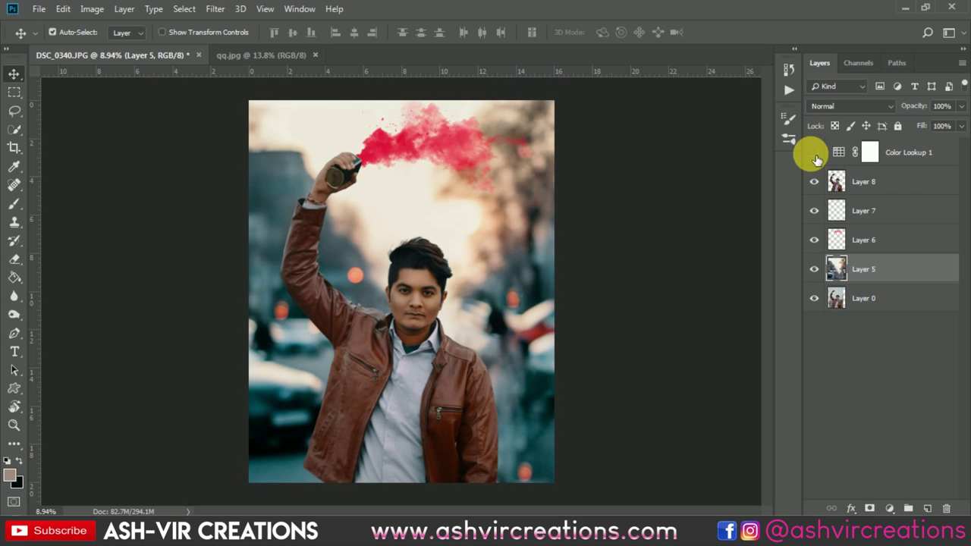
left_click(815, 154)
left_click(816, 154)
scroll(427, 303, "up", 5)
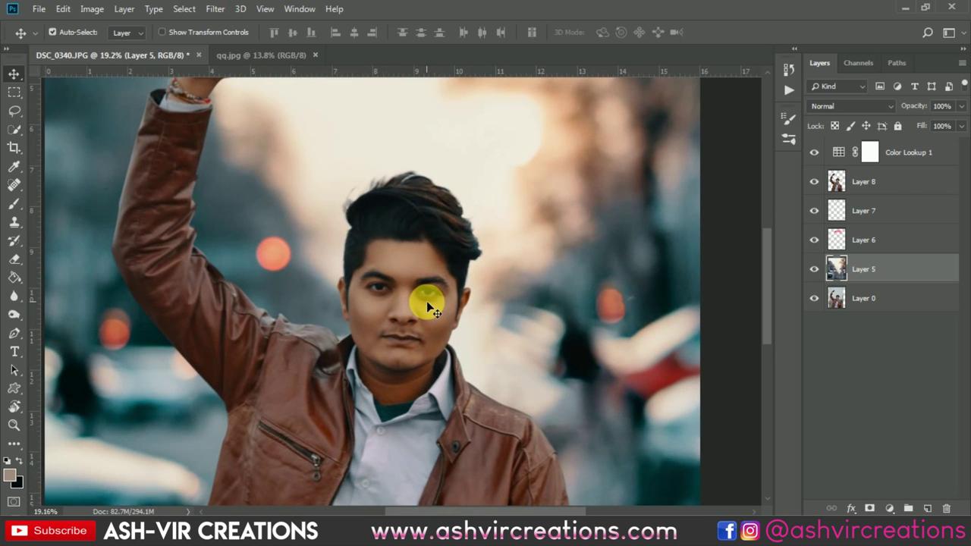
scroll(427, 302, "down", 5)
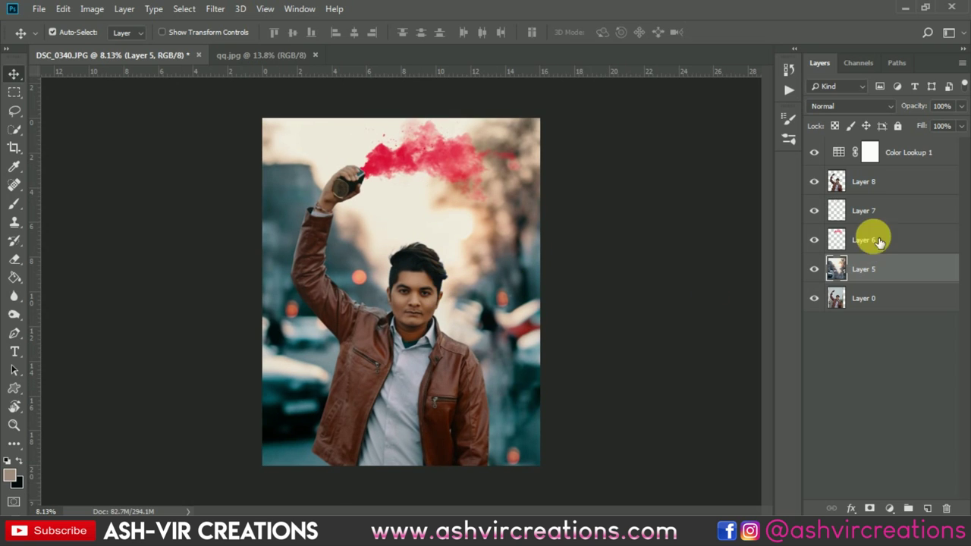
Step: Adjust Levels on the man's cutout, Layer 8, with input values of 3 for shadows, 1.05 for midtones and 227 for highlights
left_click(891, 192)
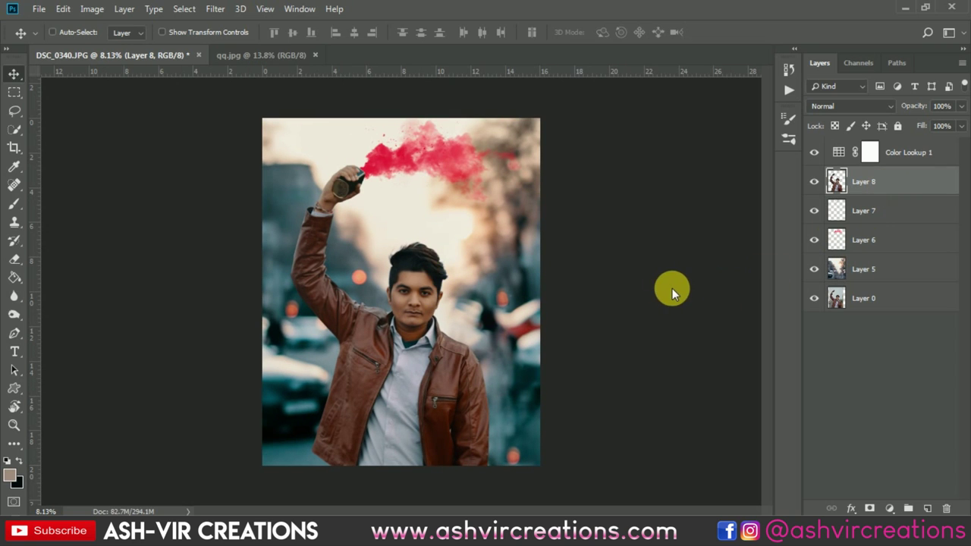
key("ctrl+l")
left_click_drag(651, 312, 653, 311)
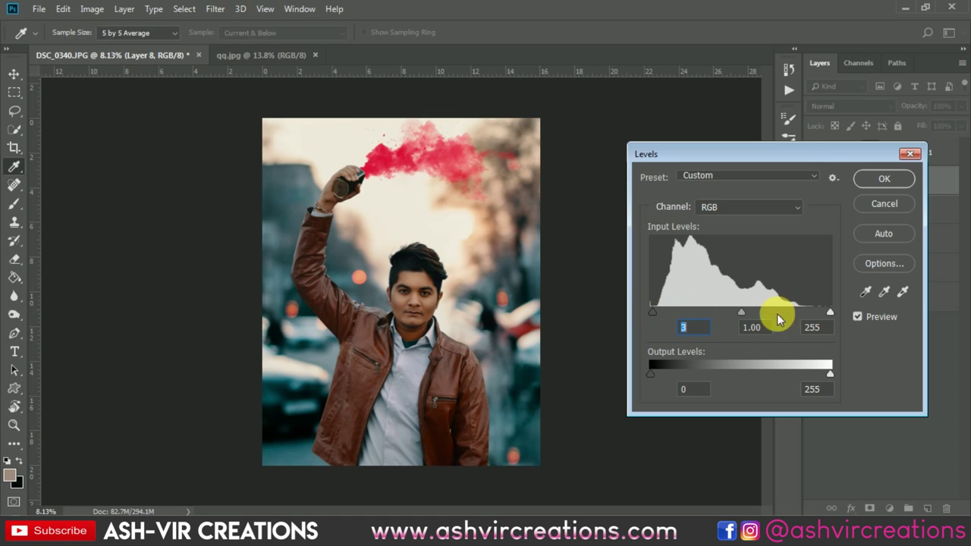
mouse_move(829, 312)
left_mouse_down()
mouse_move(806, 313)
mouse_move(820, 313)
left_mouse_up()
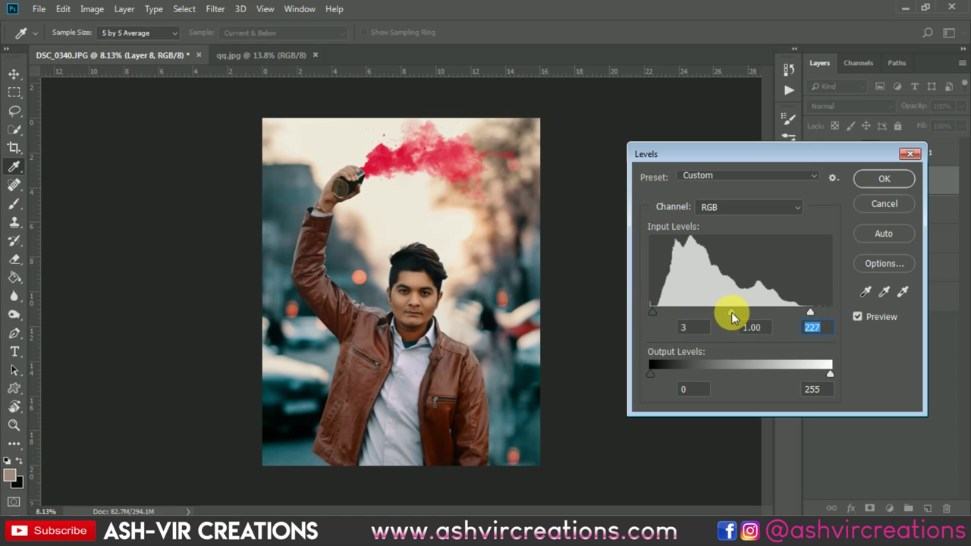
left_click_drag(731, 312, 729, 312)
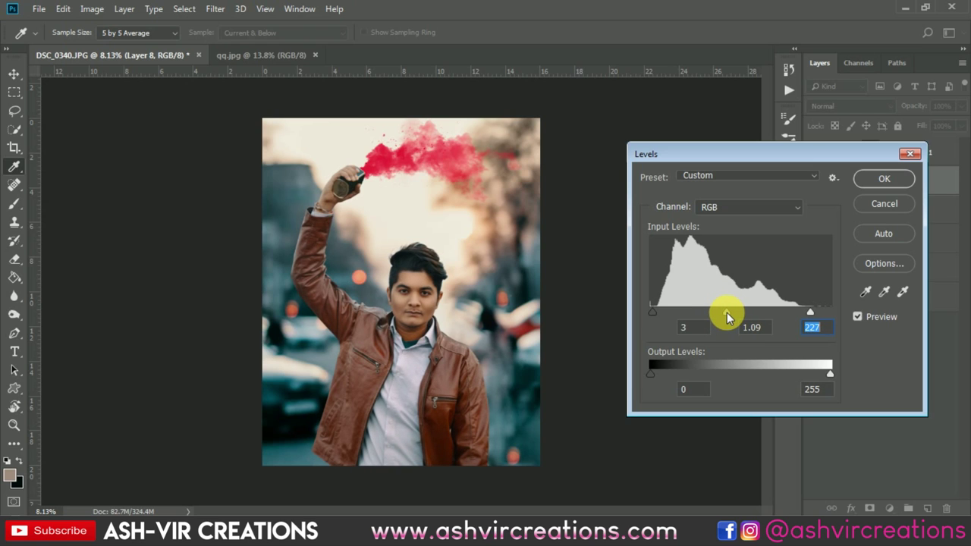
left_click(727, 312)
left_click_drag(728, 310, 727, 310)
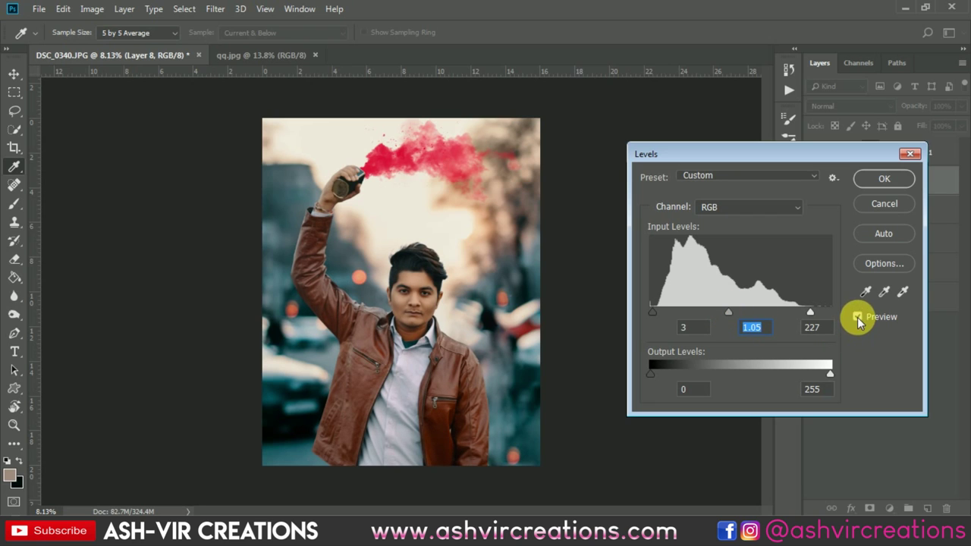
Step: Compare the man with and without the Levels adjustment, and apply it to Layer 8
left_click(858, 317)
left_click(858, 317)
left_click(858, 317)
left_click(857, 317)
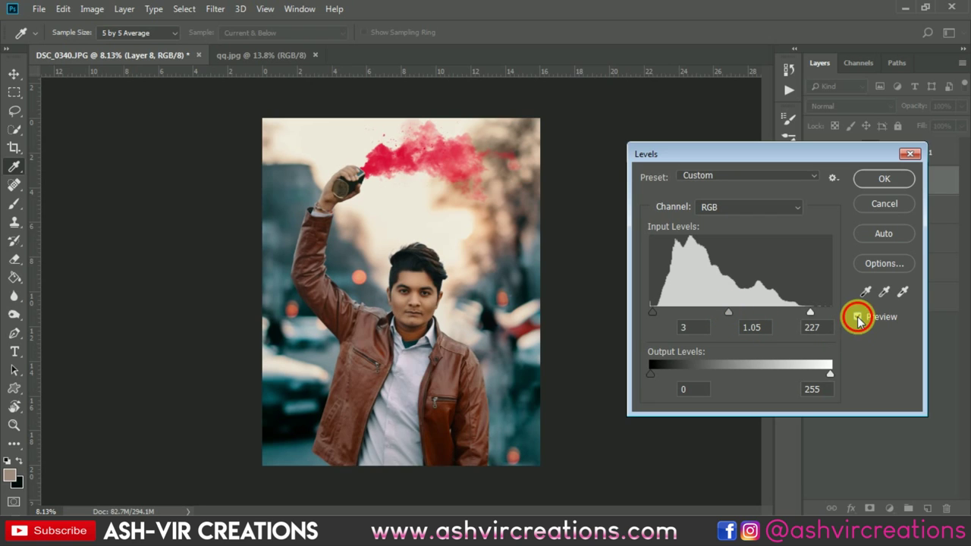
left_click(858, 317)
left_click(858, 317)
left_click(858, 317)
left_click(857, 317)
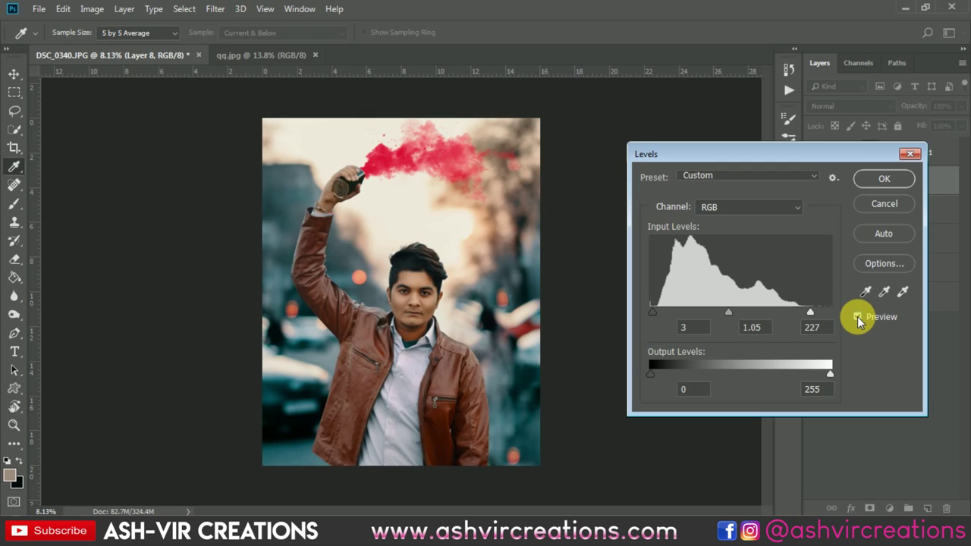
left_click(876, 178)
key("ctrl+z")
key("ctrl+z")
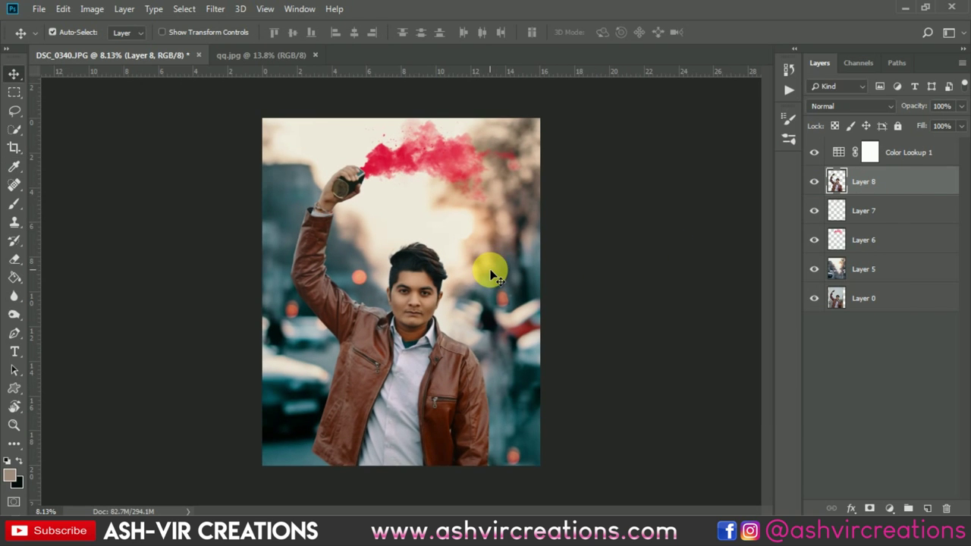
Step: Merge all layers from Layer 5 up through Color Lookup 1 into a single layer above Layer 0
scroll(493, 274, "up", 1)
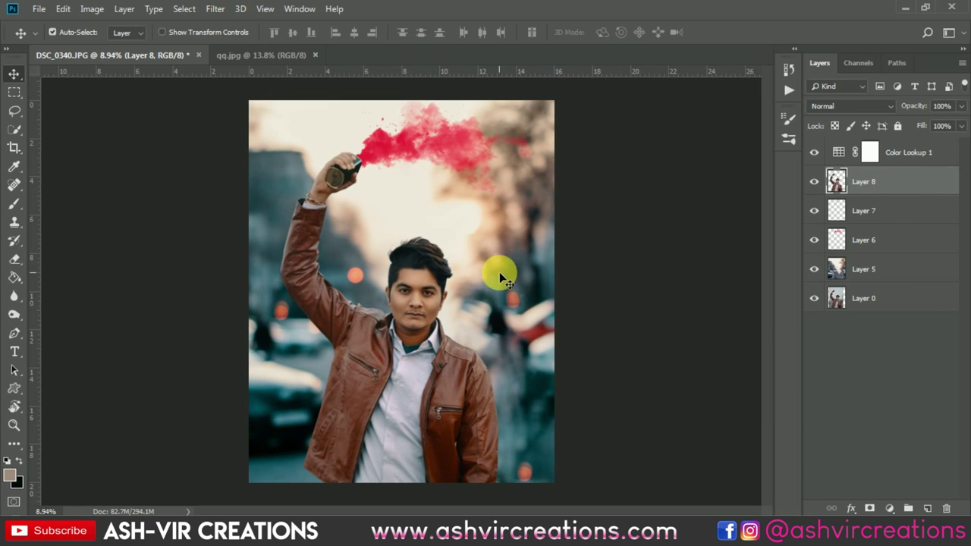
scroll(501, 276, "up", 1)
left_click(888, 279)
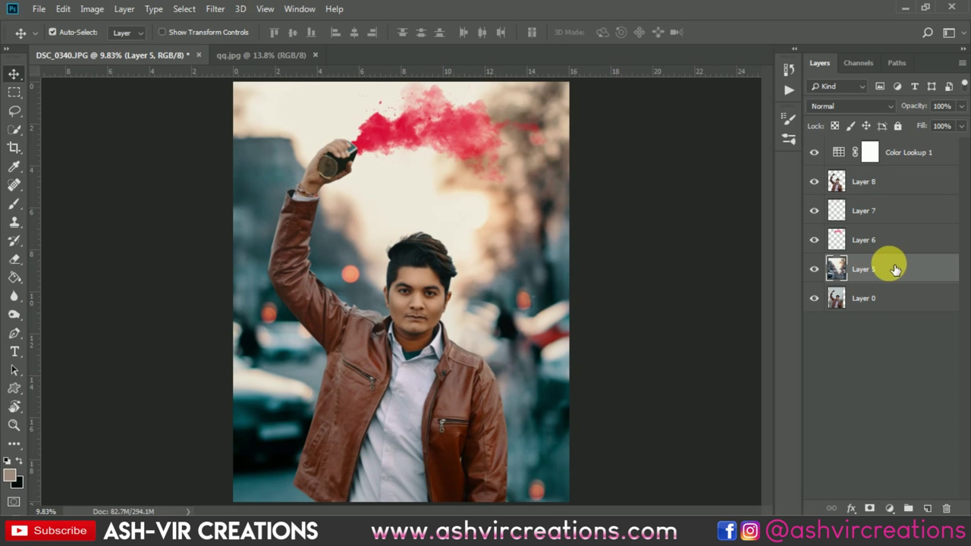
left_click(923, 151, "shift")
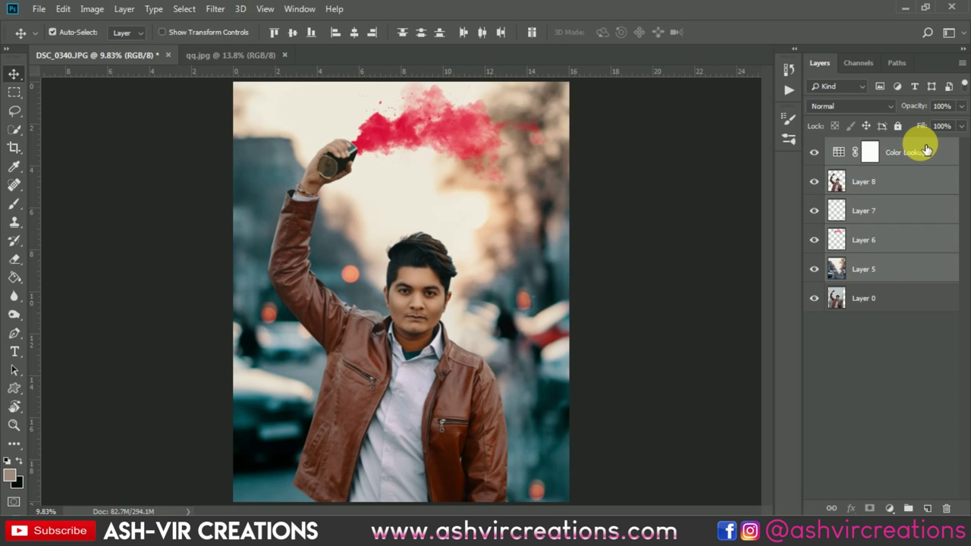
right_click(925, 150)
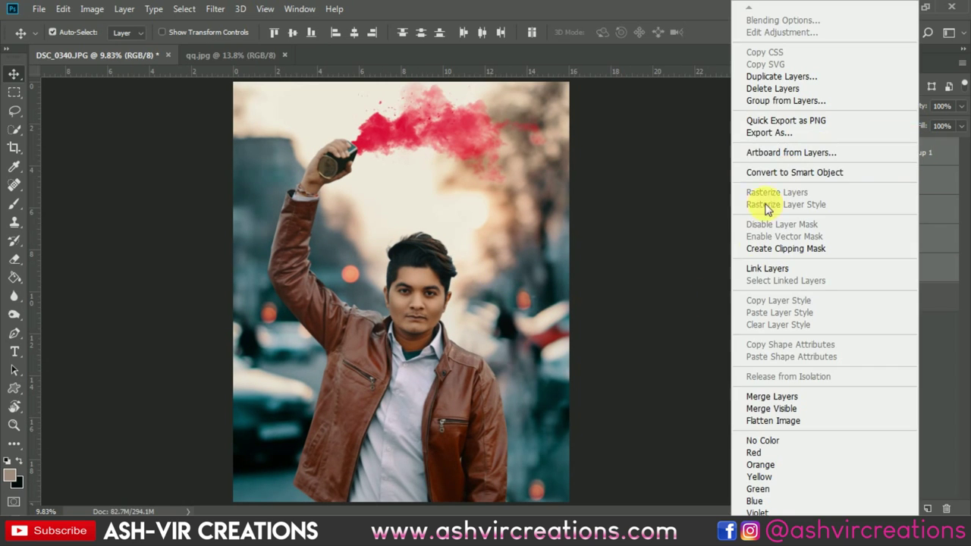
left_click(759, 396)
scroll(454, 258, "down", 1)
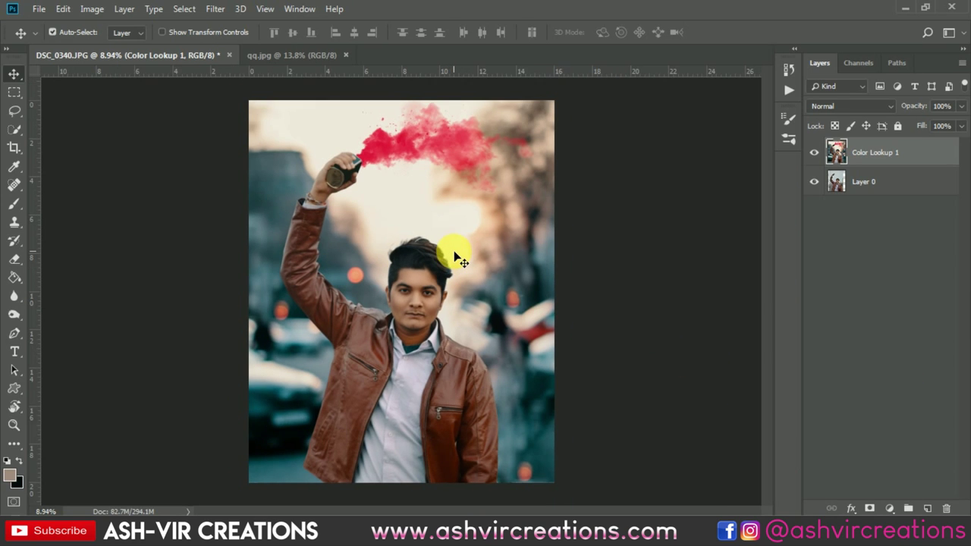
left_click(13, 149)
left_click(364, 194)
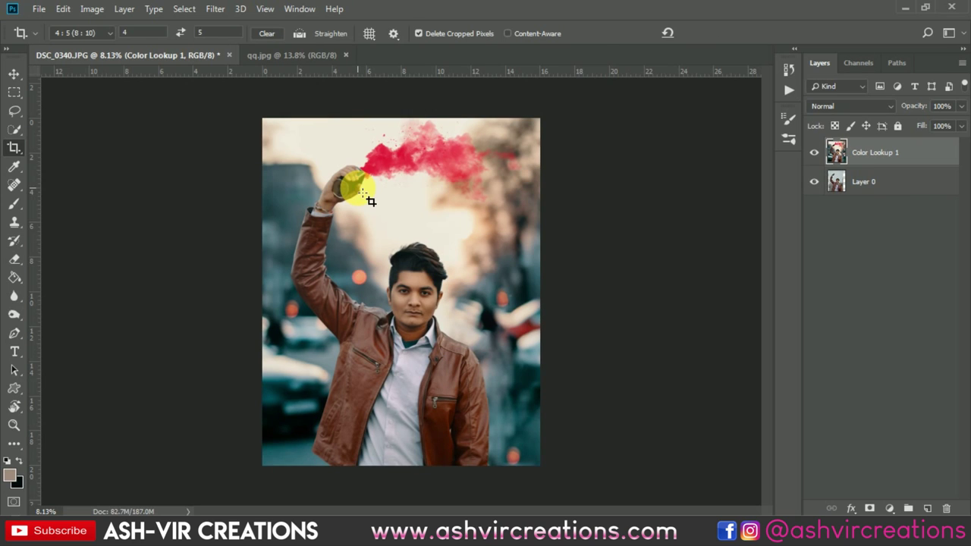
key("v")
left_click(408, 201)
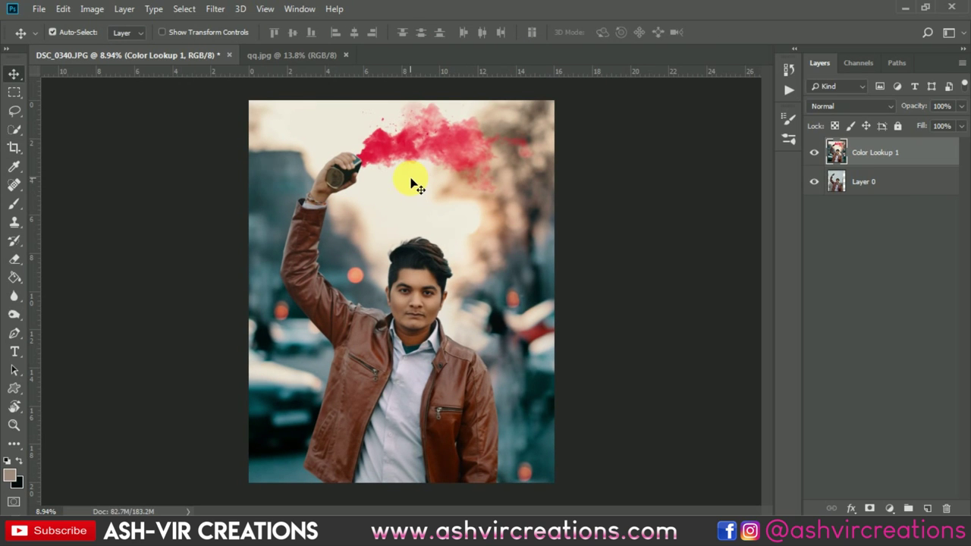
scroll(410, 184, "down", 1)
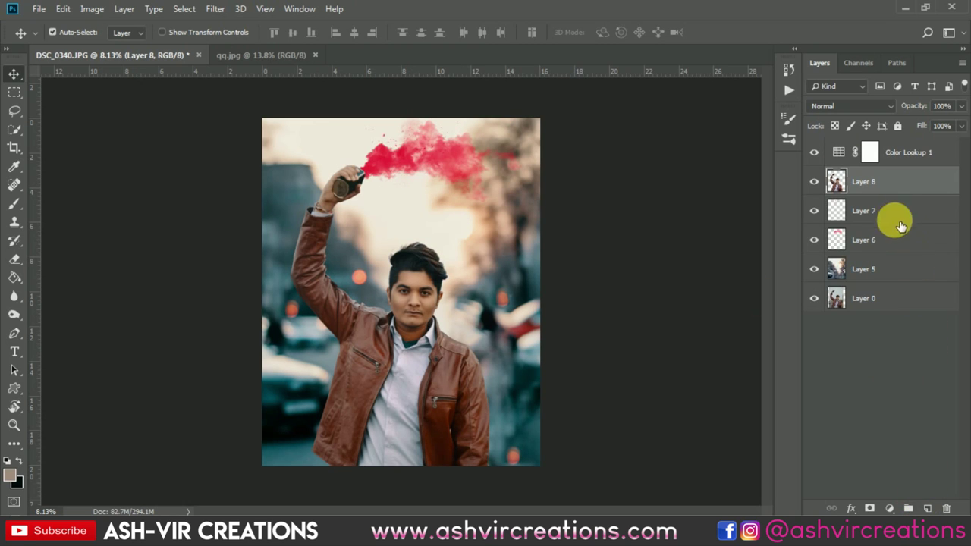
Step: Duplicate the red smoke on Layer 6 and compare the smoke's density with and without the copy
left_click(882, 239)
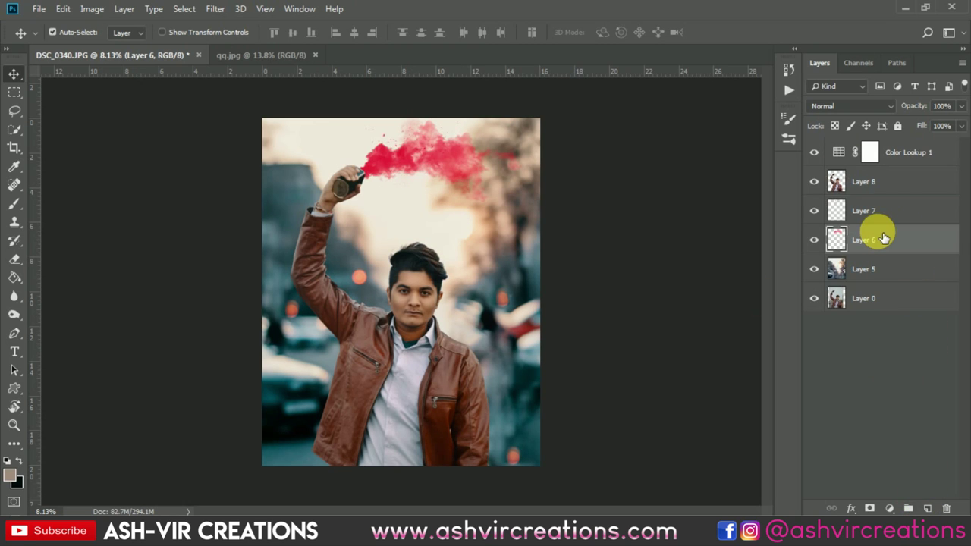
key("ctrl+j")
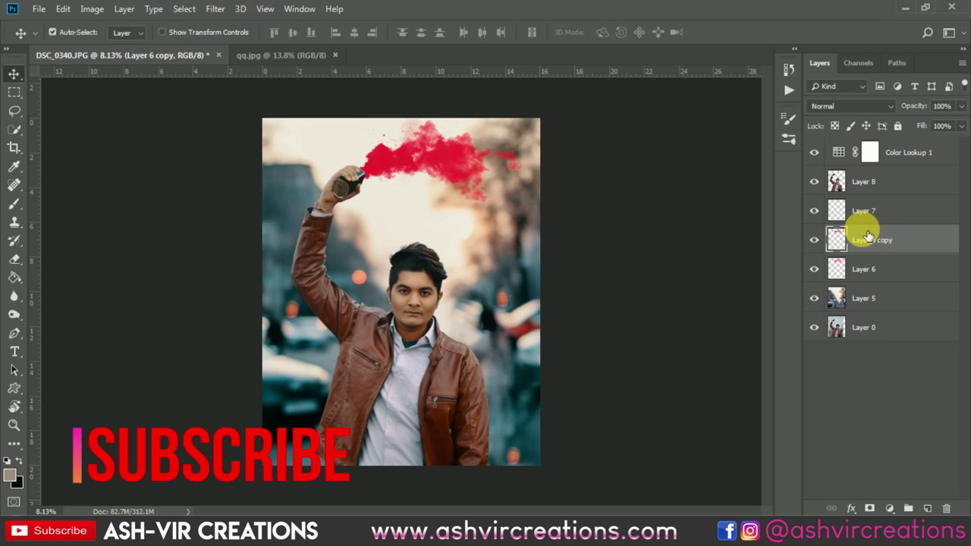
left_click(813, 239)
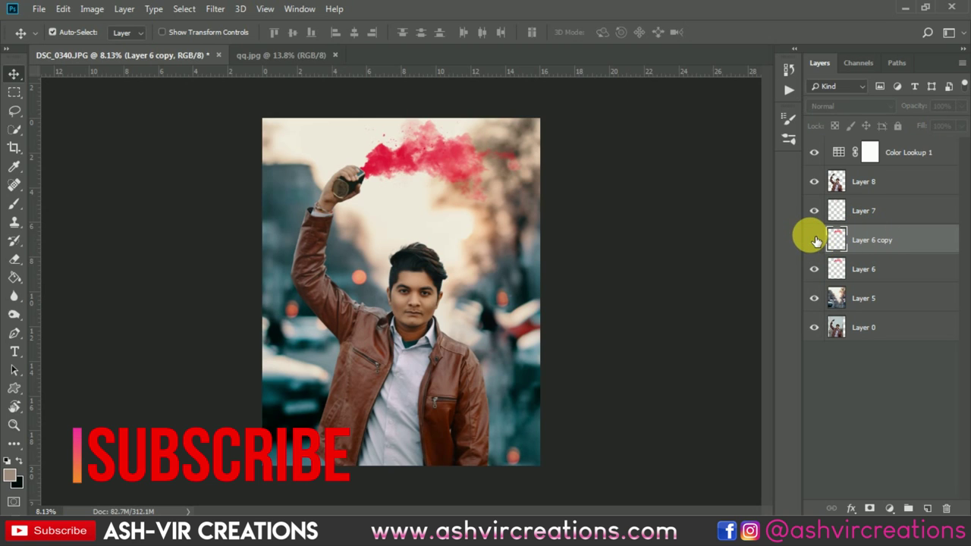
left_click(814, 239)
left_click(813, 240)
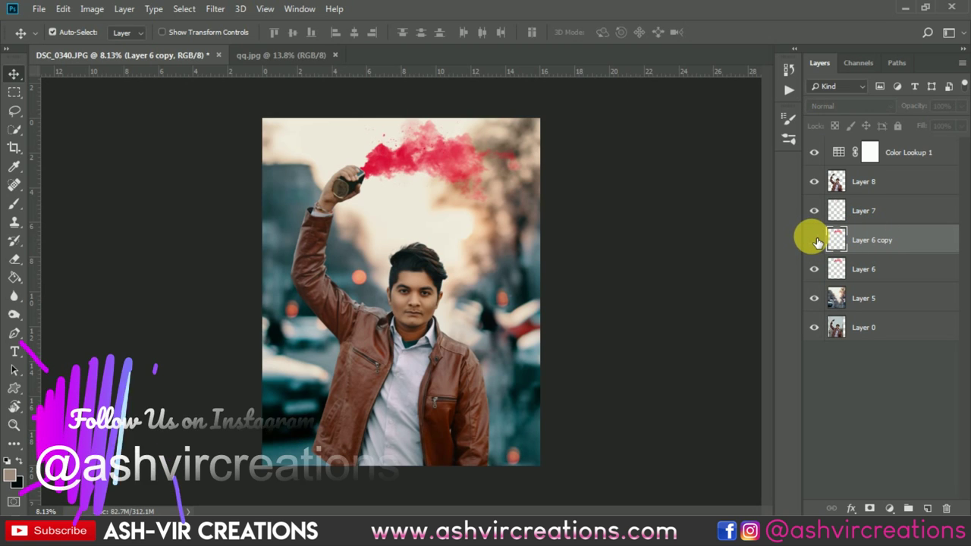
left_click(814, 240)
left_click(814, 240)
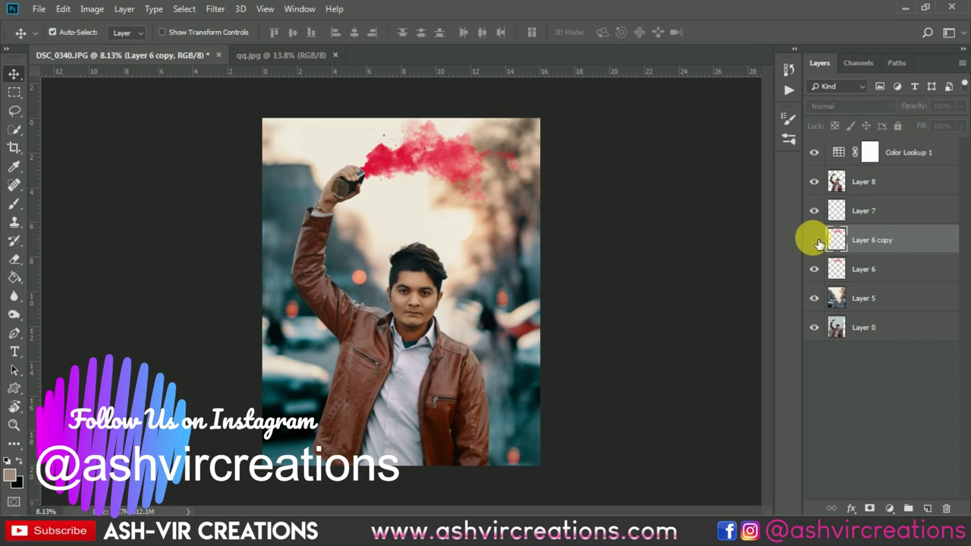
left_click(814, 240)
Step: Enlarge the smoke copy across the photo's lower edge in front of the man, with its layer placed directly beneath Color Lookup 1
left_click_drag(856, 241, 890, 150)
key("ctrl+t")
left_click_drag(503, 245, 427, 368)
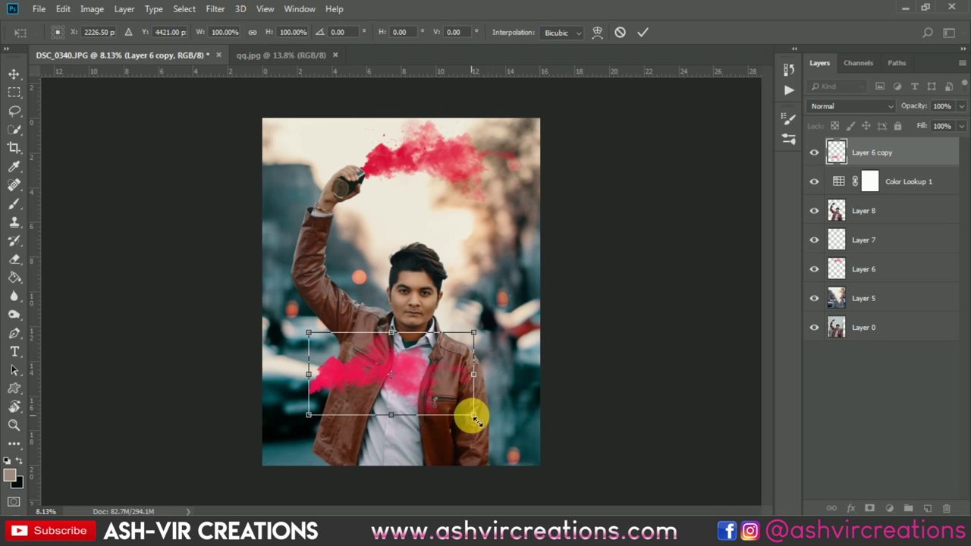
left_click_drag(472, 414, 637, 485)
left_click_drag(427, 358, 482, 493)
key("Return")
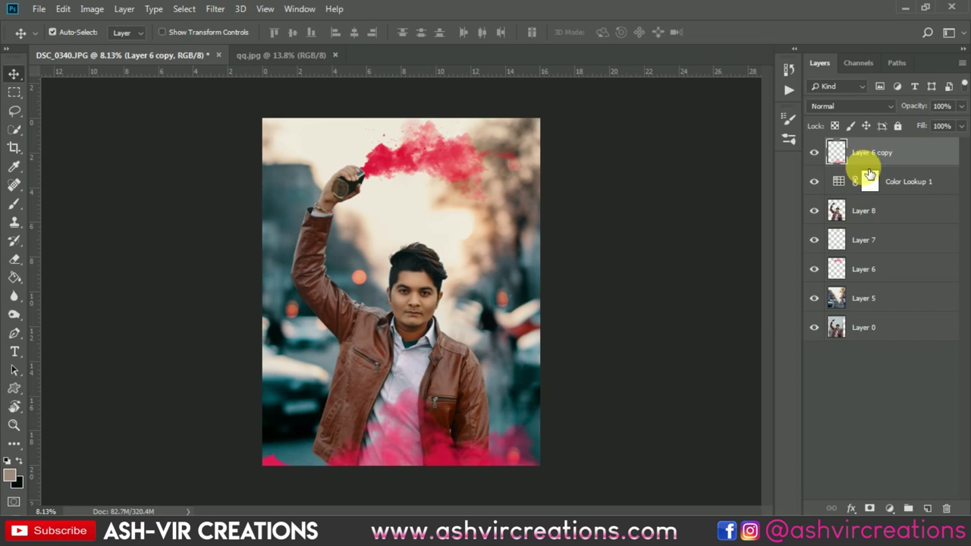
left_click_drag(862, 165, 889, 173)
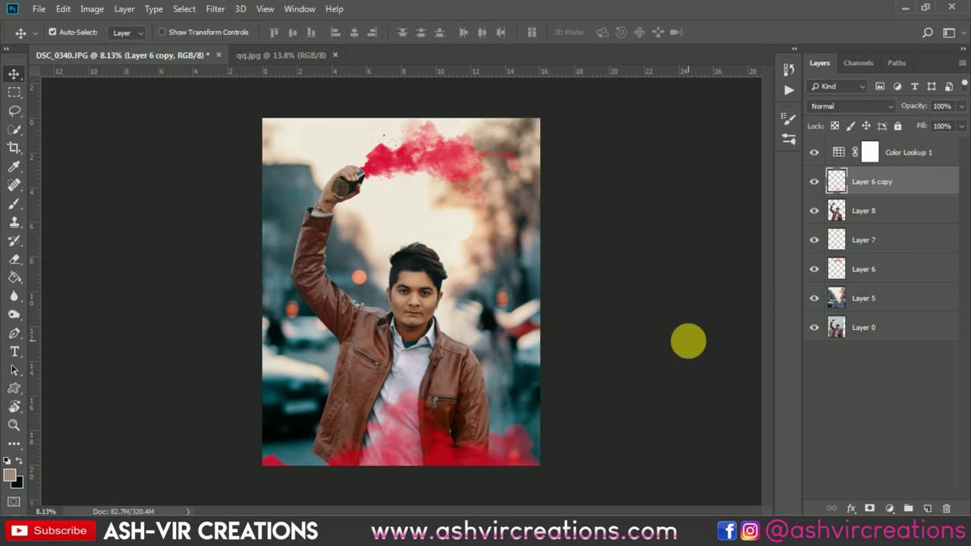
Step: Move the red smoke copy to the photo's upper-right corner and rotate it to about 68.7°
left_click_drag(507, 426, 629, 159)
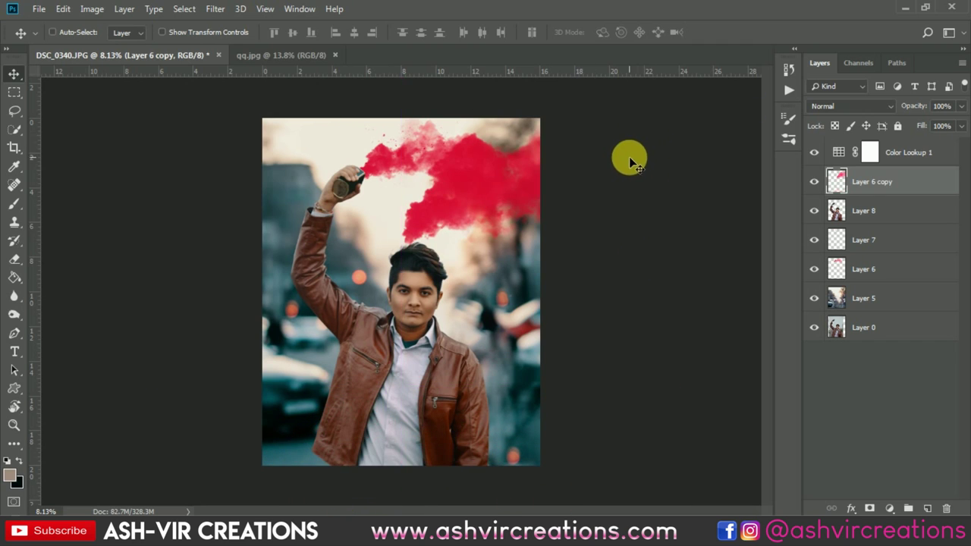
key("ctrl+t")
left_click_drag(601, 301, 600, 118)
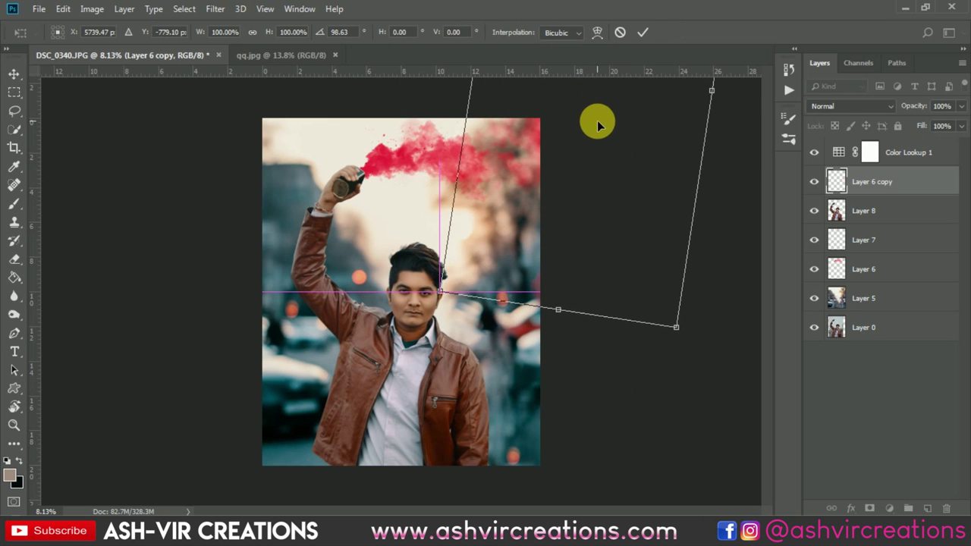
left_click_drag(529, 175, 581, 182)
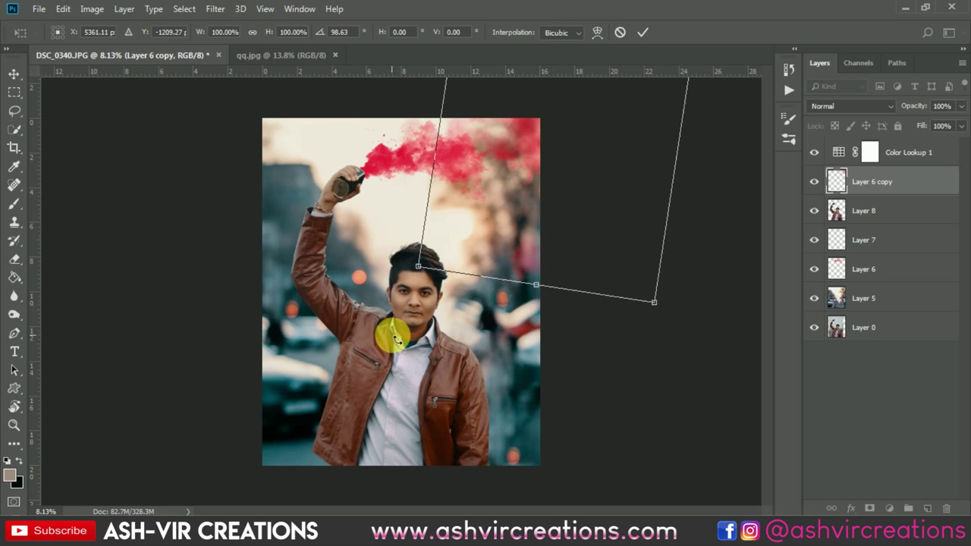
left_click_drag(392, 336, 563, 407)
left_click_drag(516, 169, 503, 124)
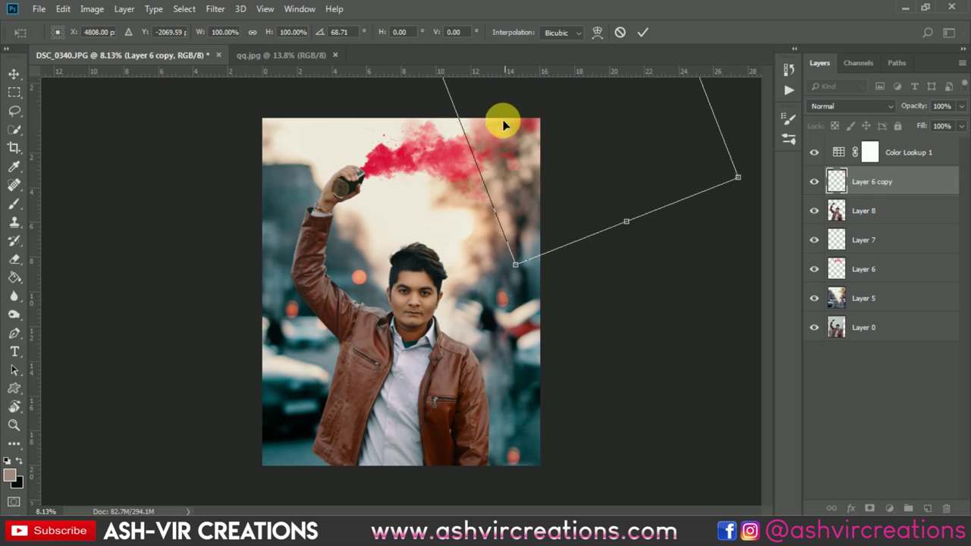
Step: Shift the rotated smoke copy closer to the end of the smoke bomb's trail and apply the transformation
scroll(450, 189, "up", 3)
scroll(480, 177, "up", 2)
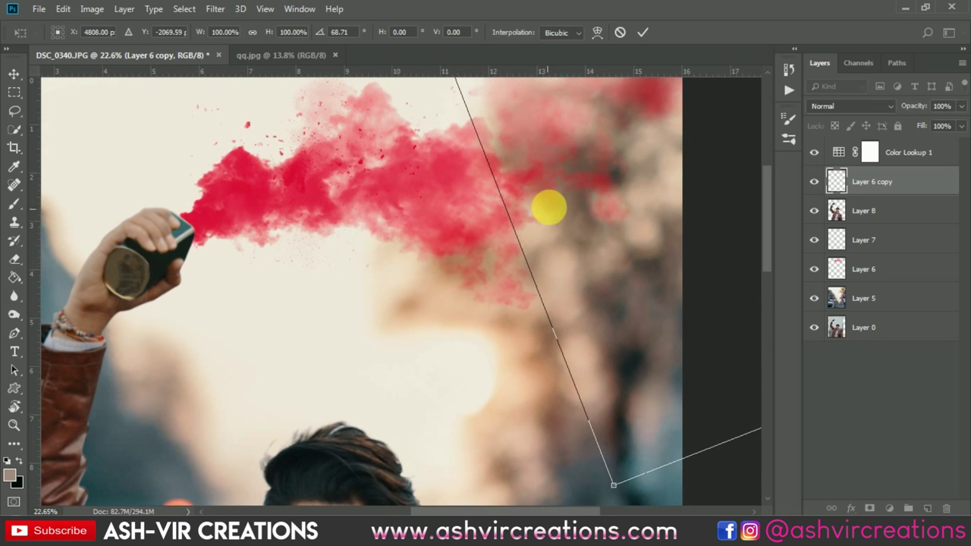
left_click_drag(546, 206, 490, 231)
scroll(504, 195, "down", 3)
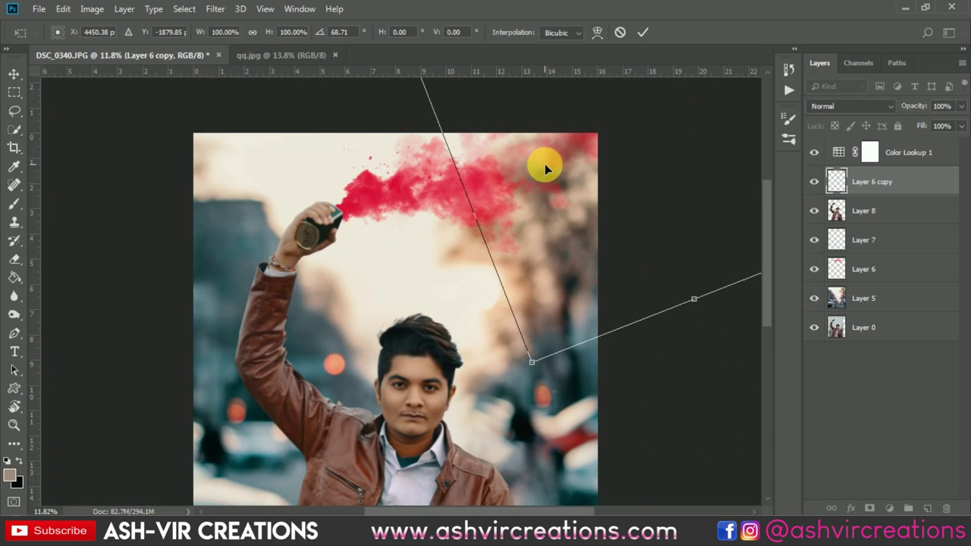
key("Return")
scroll(542, 166, "down", 2)
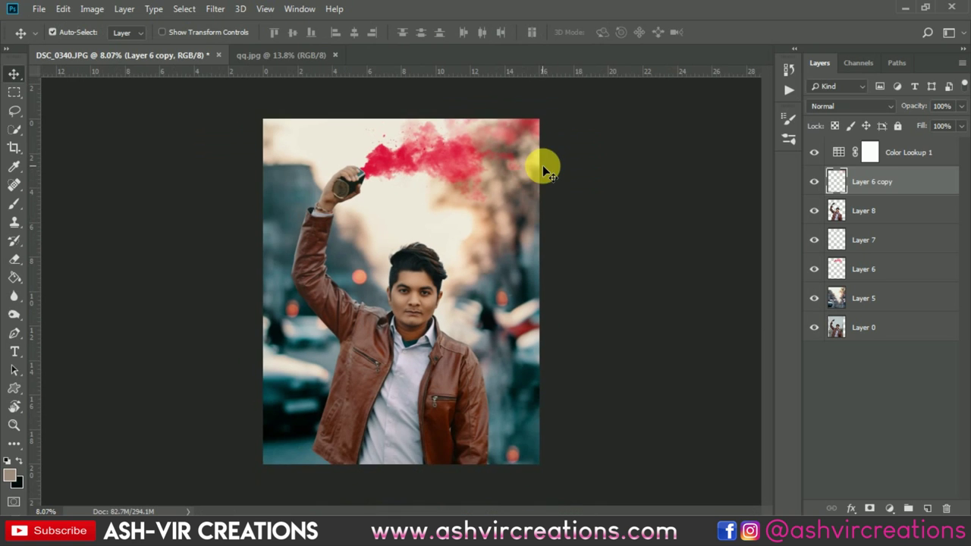
Step: Add a new layer directly above Layer 8 and choose the Soft Round tip for the Brush tool
scroll(530, 167, "up", 1)
left_click(873, 212)
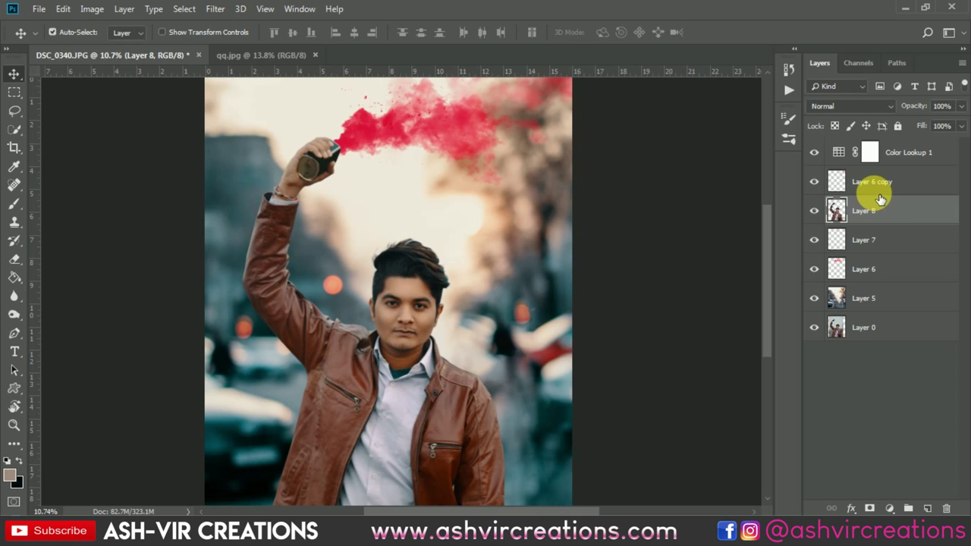
left_click(928, 508)
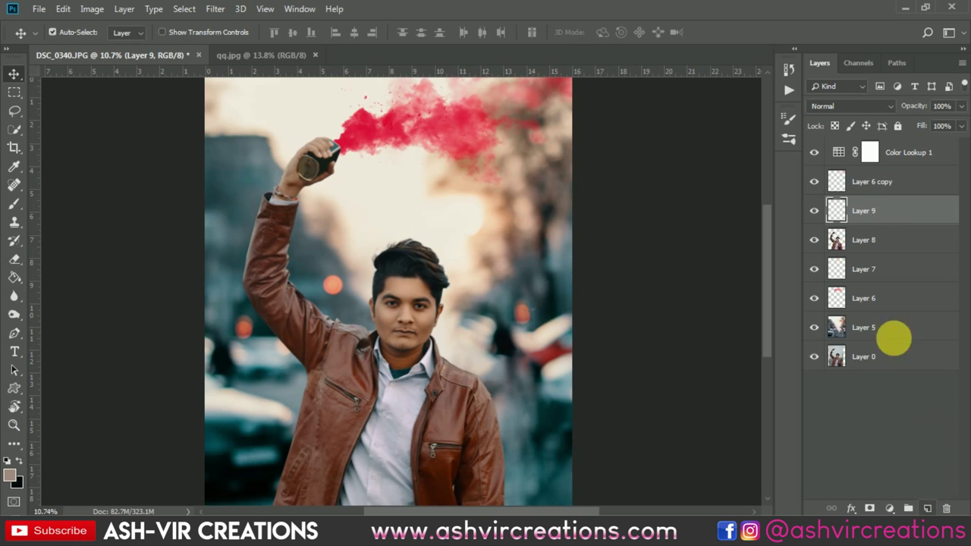
left_click(14, 202)
right_click(306, 205)
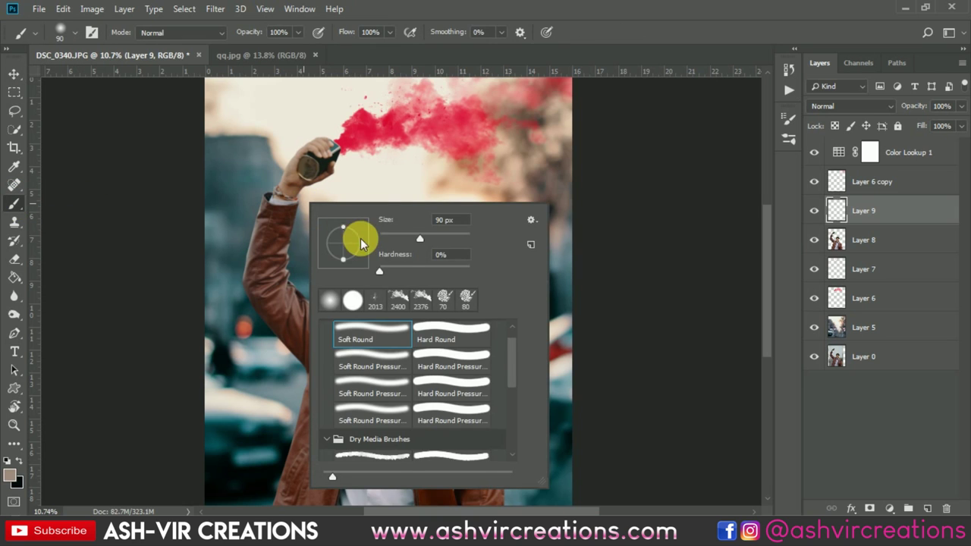
left_click(358, 326)
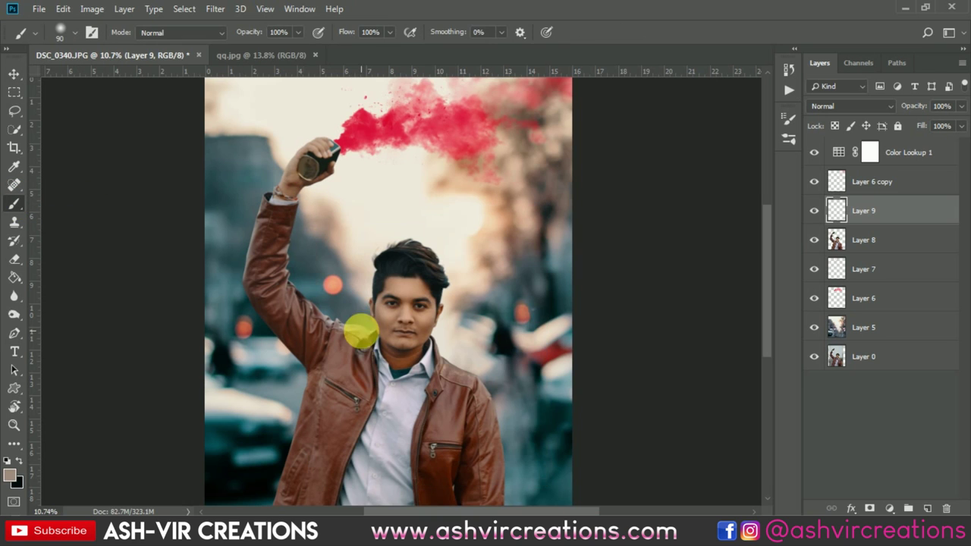
Step: Set the foreground color to orange f79032
left_click(10, 473)
left_click(489, 226)
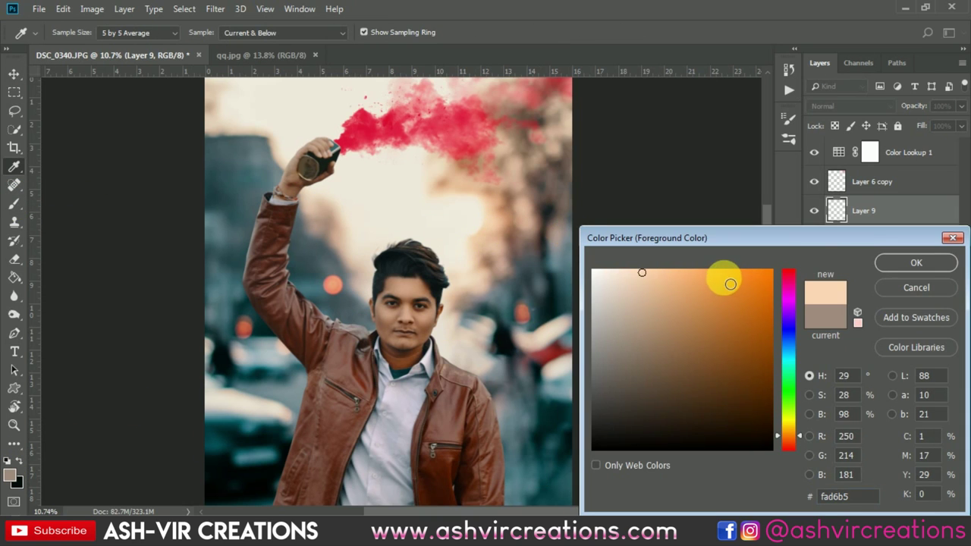
mouse_move(729, 281)
left_mouse_down()
mouse_move(706, 281)
mouse_move(741, 281)
left_mouse_up()
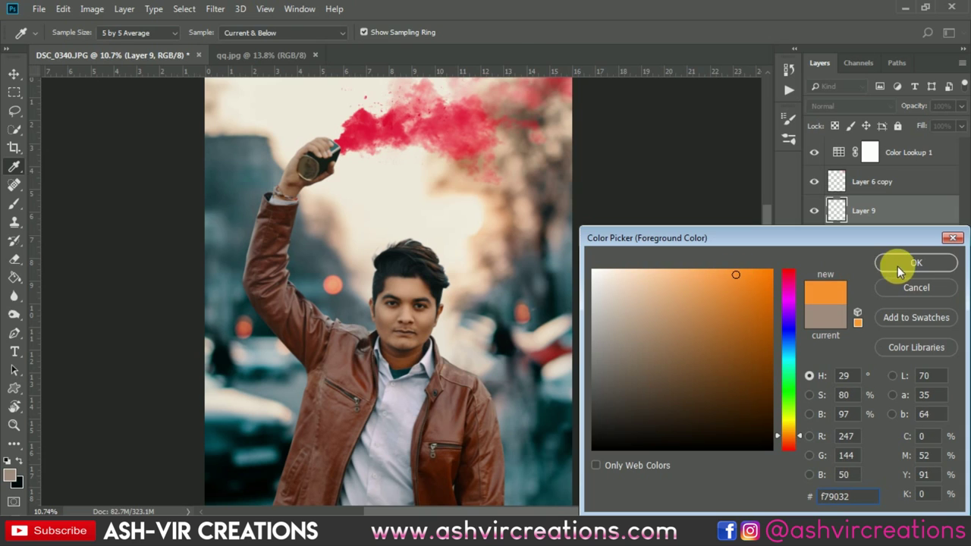
left_click(897, 265)
Step: Paint a single orange dab on Layer 9 over the blurred trees with a 275 px soft round brush
right_click(468, 270)
left_click(613, 267)
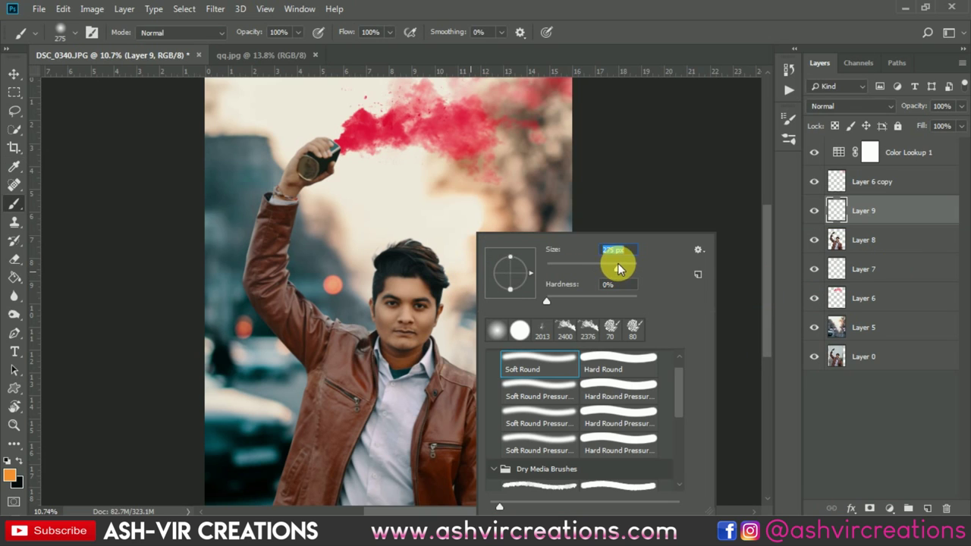
left_click(528, 191)
key("v")
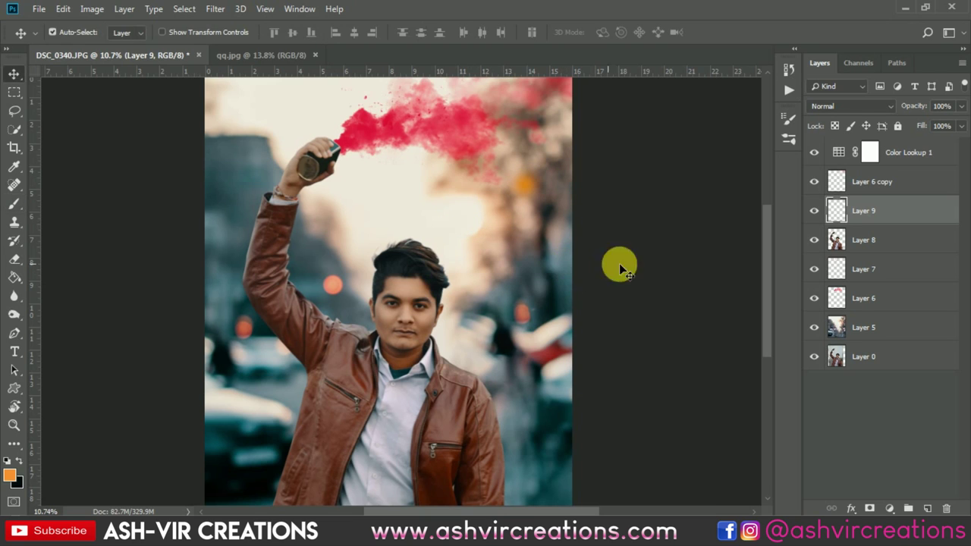
Step: Set Layer 9's blend mode to Screen and enlarge the orange dab to about 355% as a glow over the man's hair
left_click(828, 110)
left_click(817, 219)
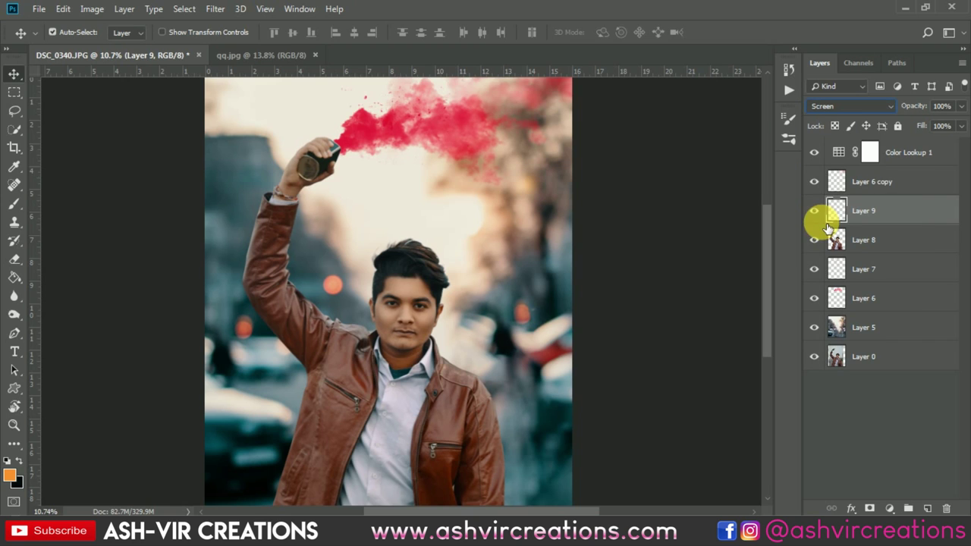
key("ctrl+t")
left_click_drag(552, 216, 472, 258)
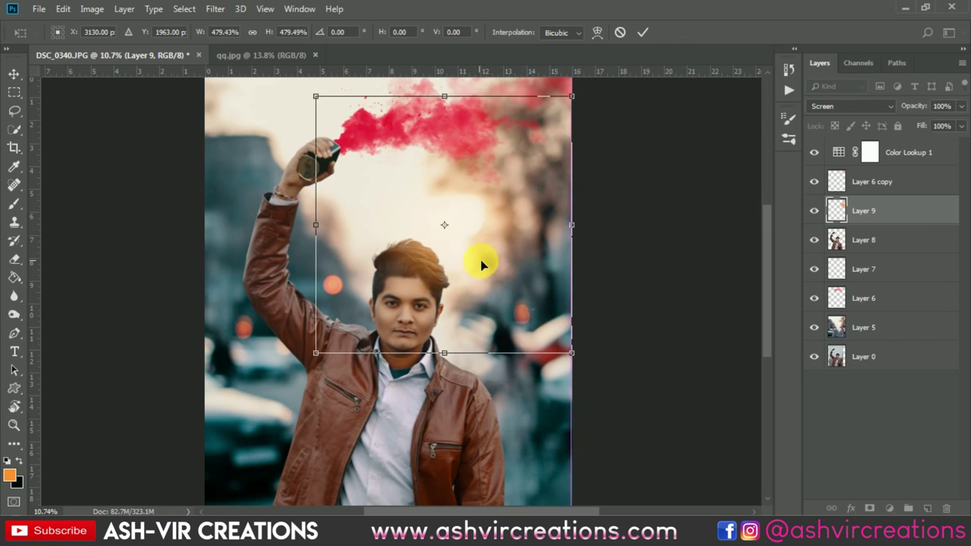
left_click_drag(568, 351, 530, 337)
mouse_move(476, 241)
left_mouse_down()
mouse_move(403, 189)
mouse_move(466, 237)
left_mouse_up()
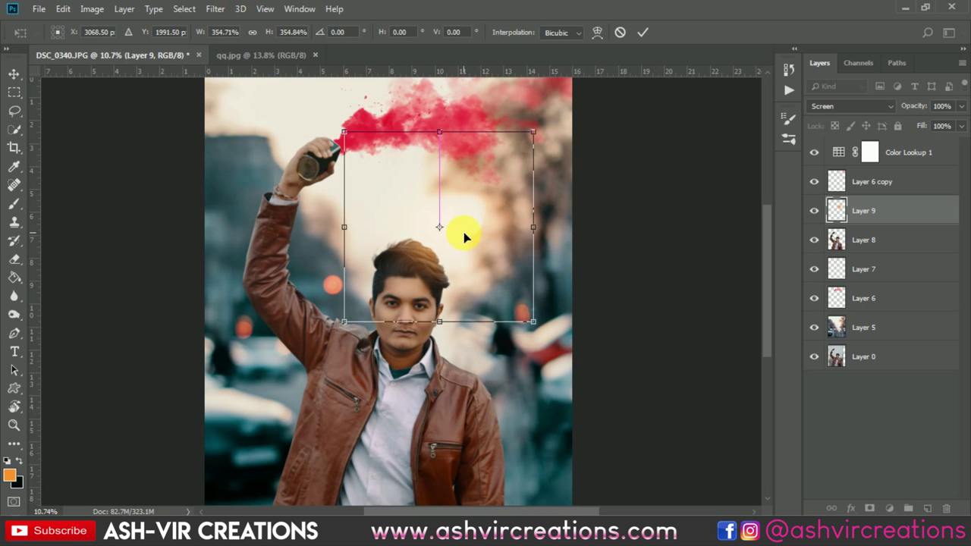
key("Return")
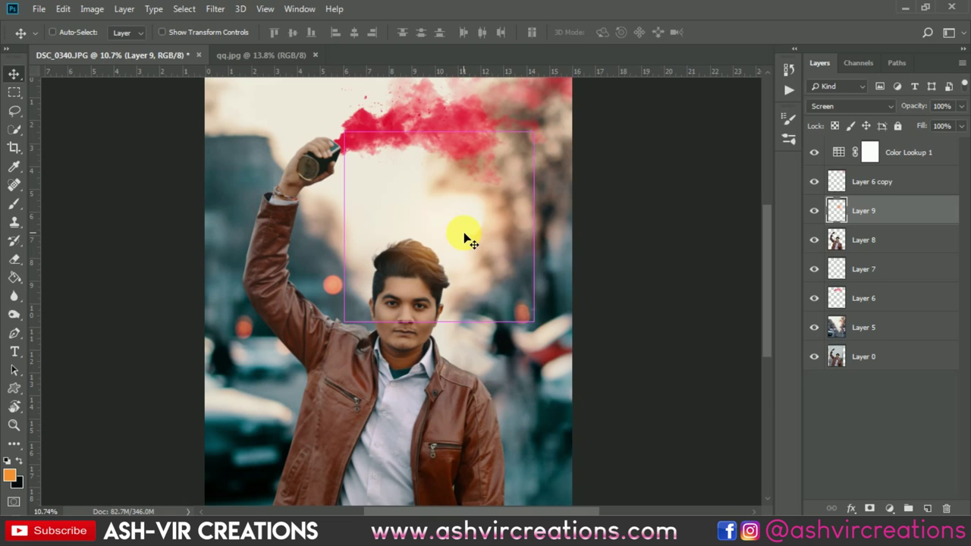
Step: Adjust the glow on Layer 9 with Hue/Saturation, using hue -11 and saturation -41
key("ctrl+u")
left_click_drag(753, 287, 724, 288)
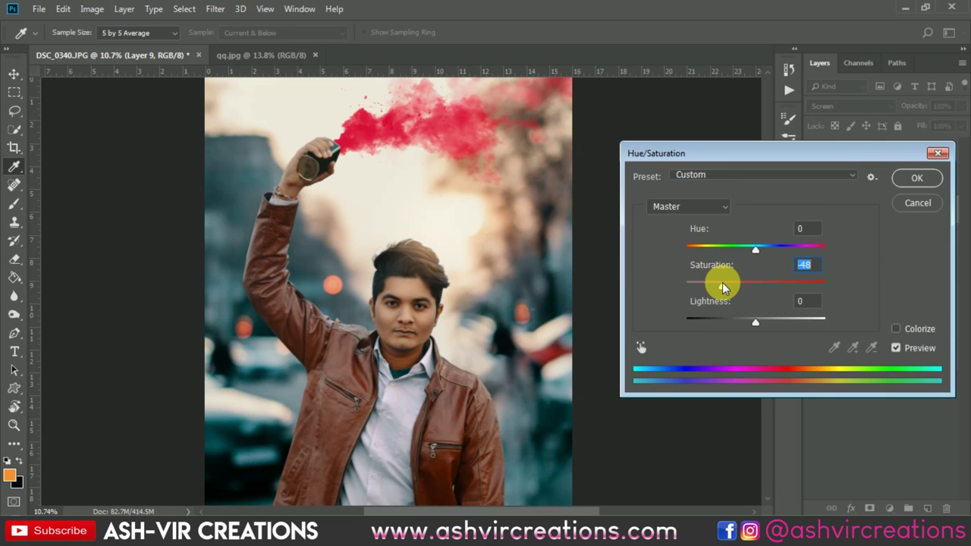
left_click_drag(721, 287, 727, 288)
key("ctrl+plus")
key("ctrl+plus")
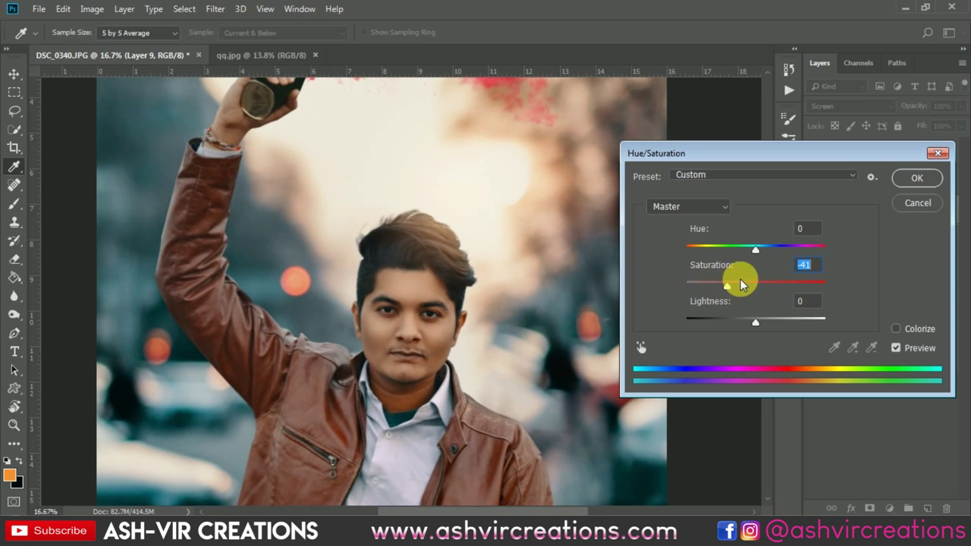
mouse_move(753, 250)
left_mouse_down()
mouse_move(739, 254)
mouse_move(748, 257)
left_mouse_up()
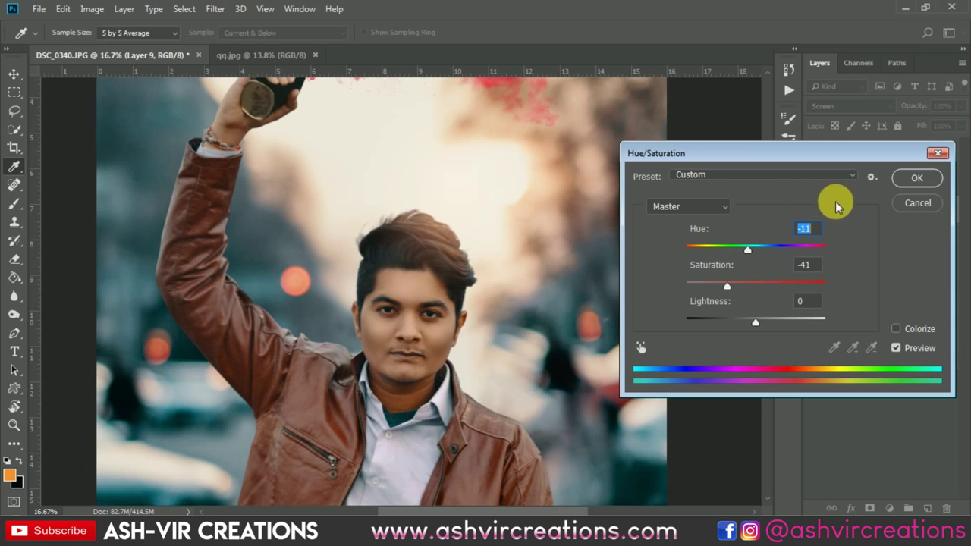
left_click(916, 178)
Step: Compare the man's hair with and without the recolored glow on Layer 9
left_click(814, 211)
left_click(816, 212)
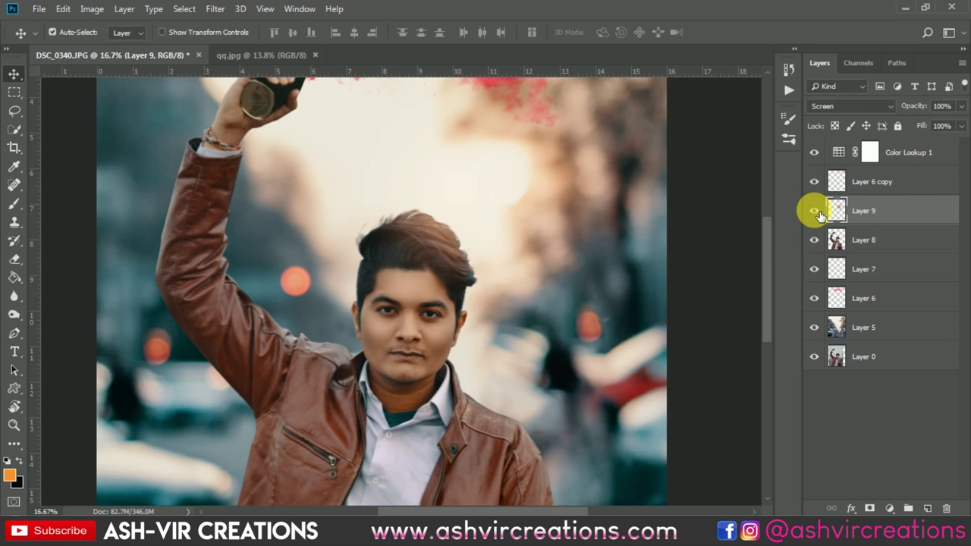
left_click(816, 213)
left_click(816, 212)
Step: Shift the Layer 9 glow slightly toward the sunlit background and enlarge it to about 119%
scroll(497, 228, "up", 2)
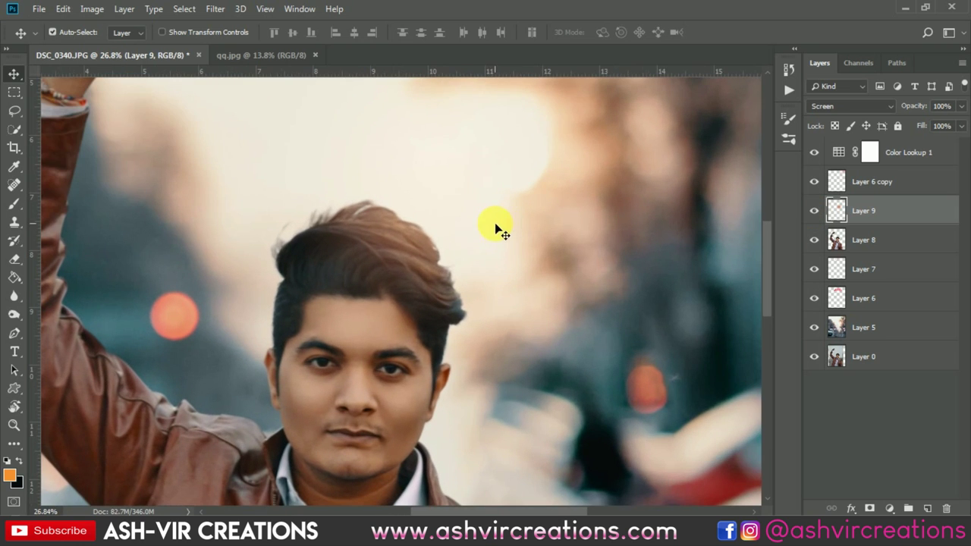
key("ctrl+t")
left_click_drag(461, 247, 495, 253)
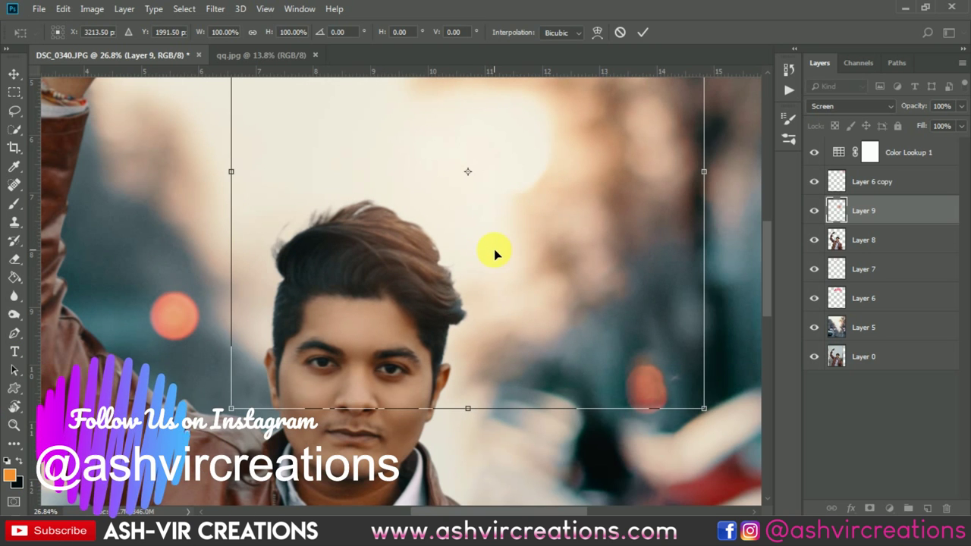
scroll(471, 250, "down", 2)
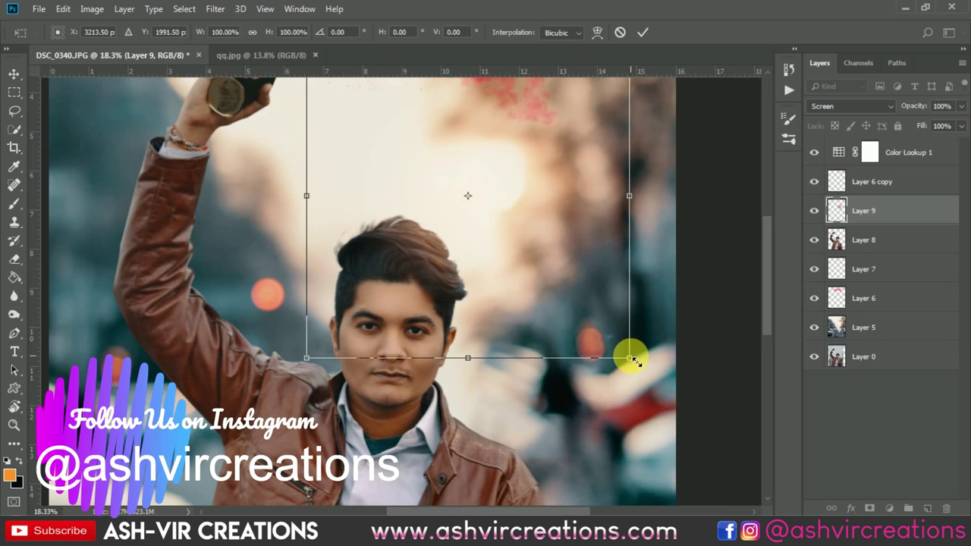
left_click_drag(631, 359, 675, 382)
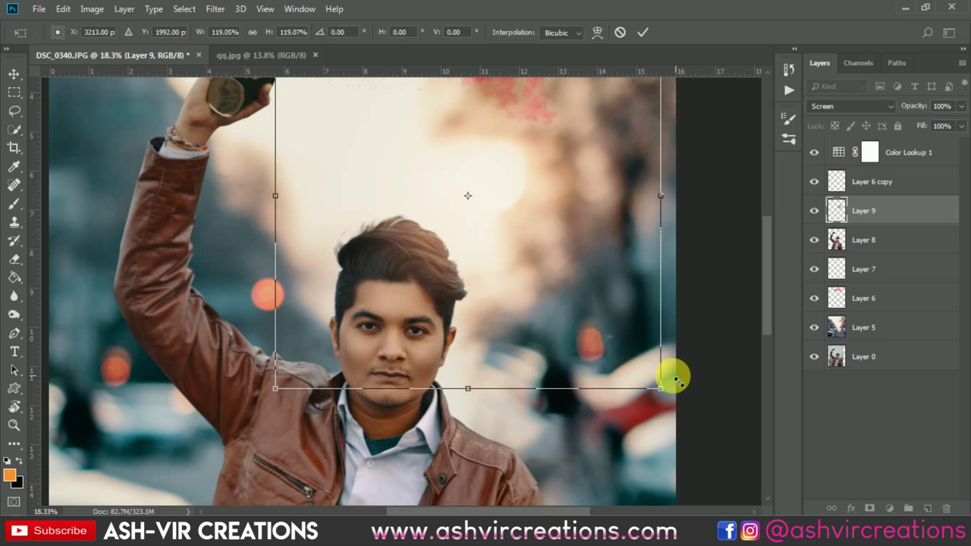
key("Return")
Step: Compare the whole photo with and without the enlarged glow on Layer 9
scroll(470, 219, "down", 5)
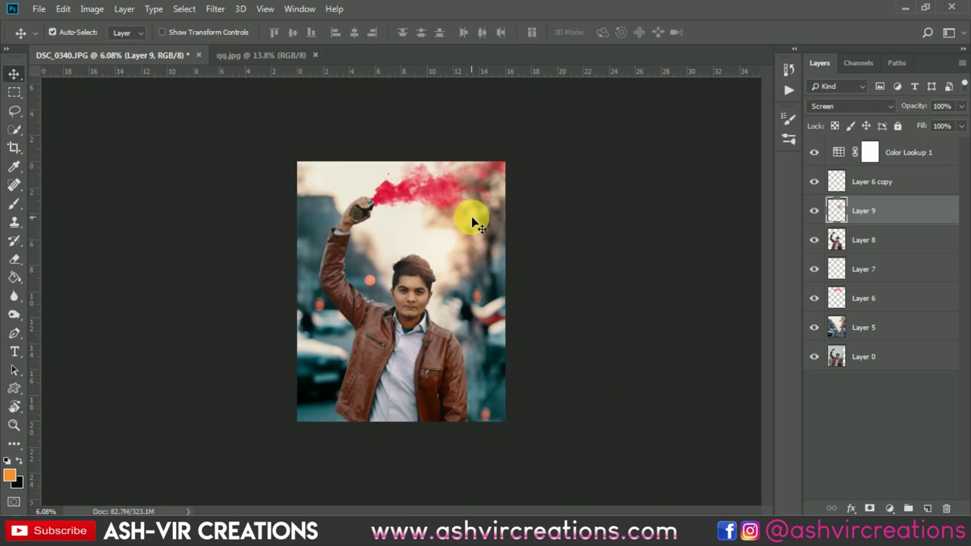
scroll(471, 222, "up", 1)
left_click(817, 213)
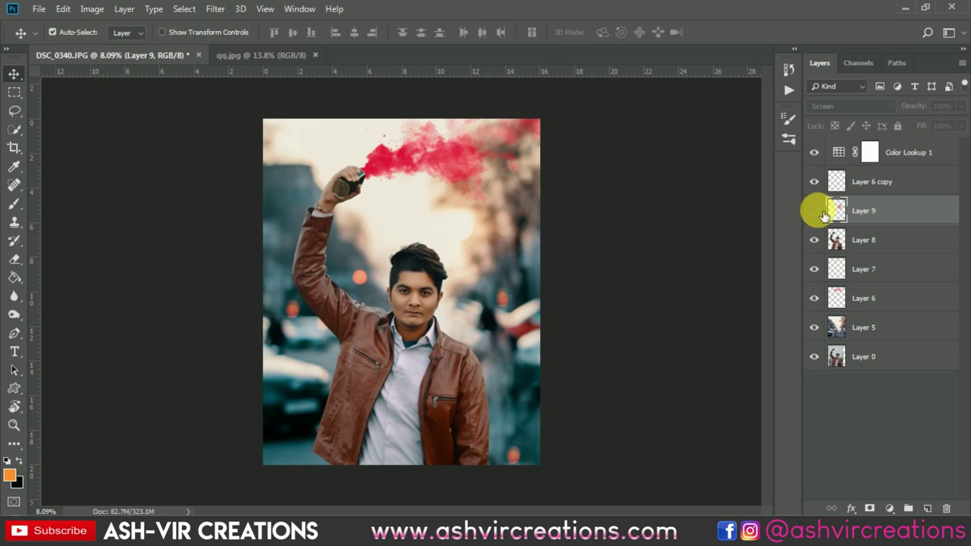
left_click(817, 212)
left_click(817, 212)
left_click(818, 213)
left_click(817, 213)
left_click(817, 213)
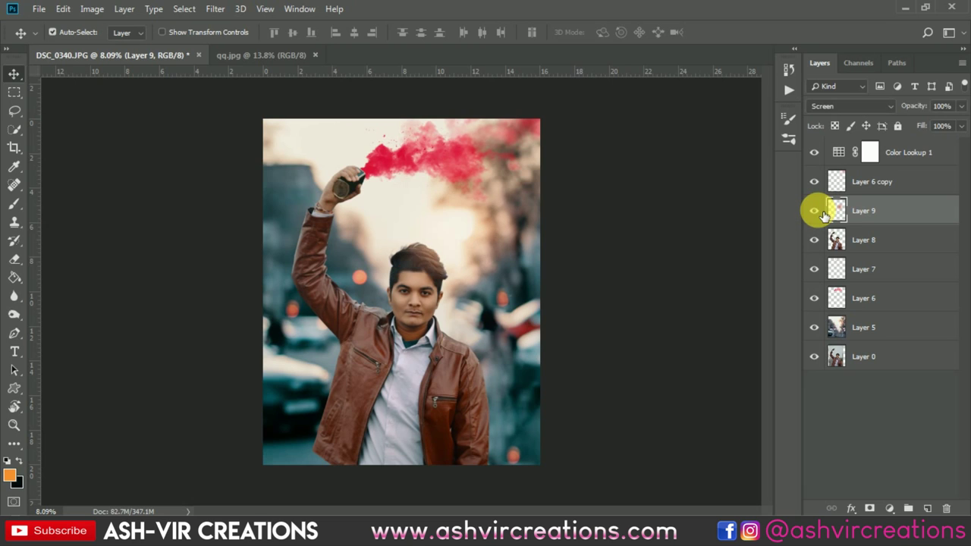
left_click(817, 213)
left_click(817, 212)
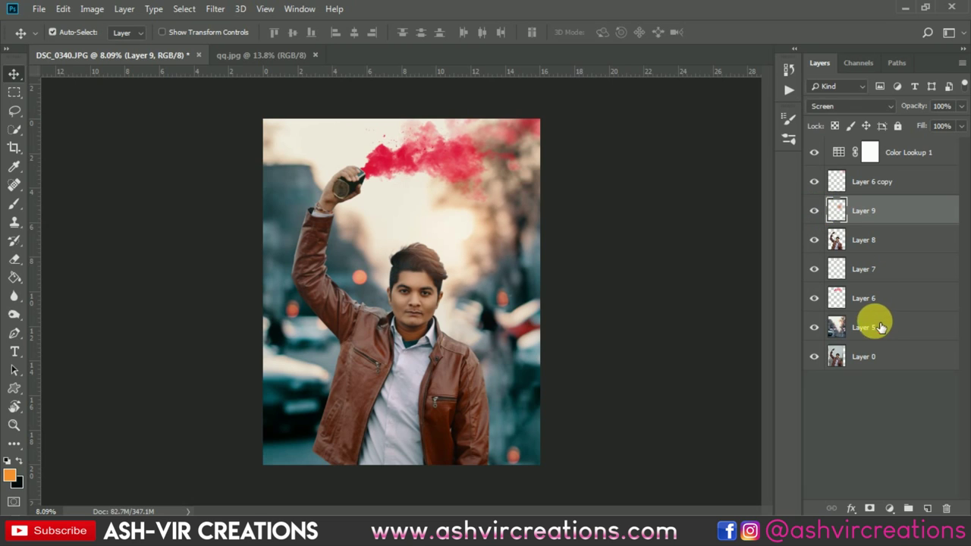
Step: Merge all layers from Layer 5 up through Color Lookup 1 into one layer, keeping Layer 0 separate
left_click(857, 325)
left_click(913, 151, "shift")
right_click(915, 152)
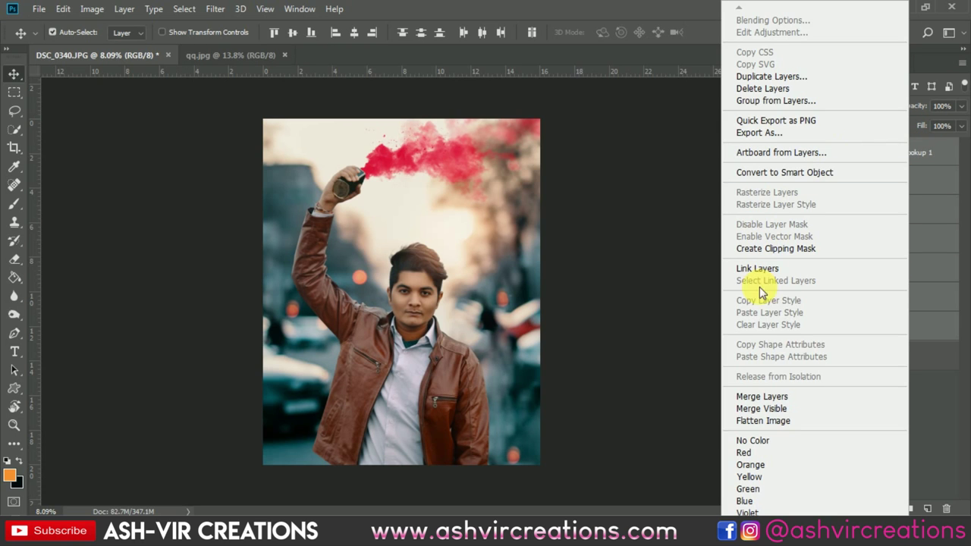
left_click(934, 211)
scroll(424, 147, "up", 3)
scroll(427, 149, "down", 2)
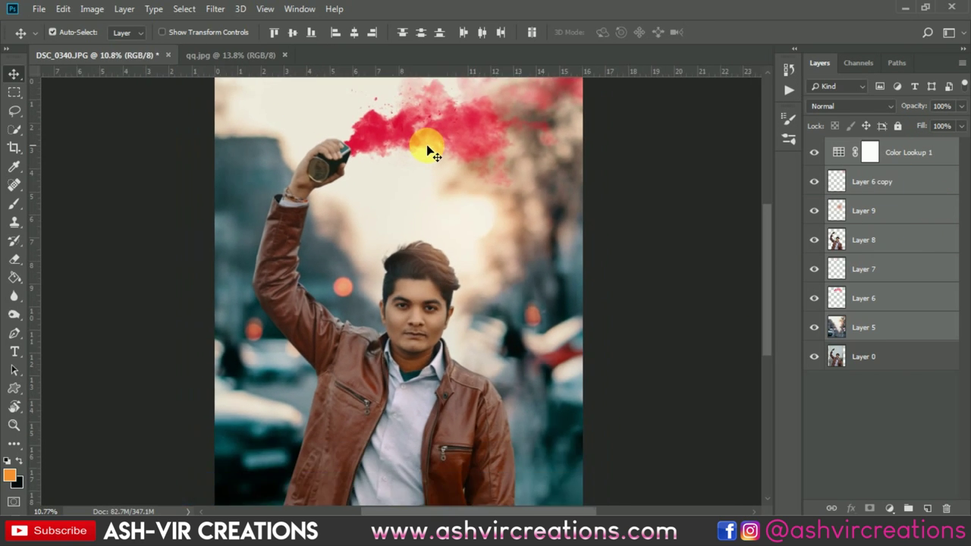
scroll(375, 89, "up", 3)
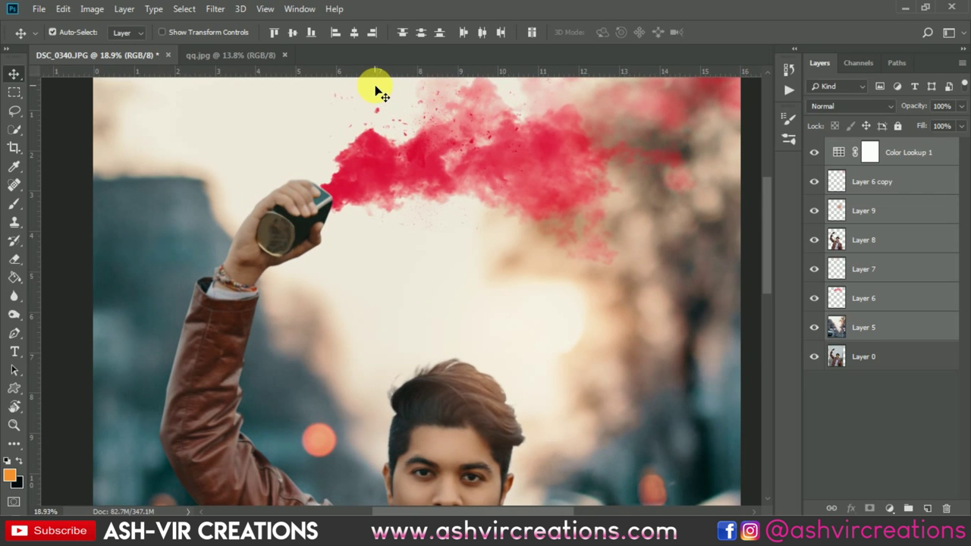
scroll(377, 90, "down", 4)
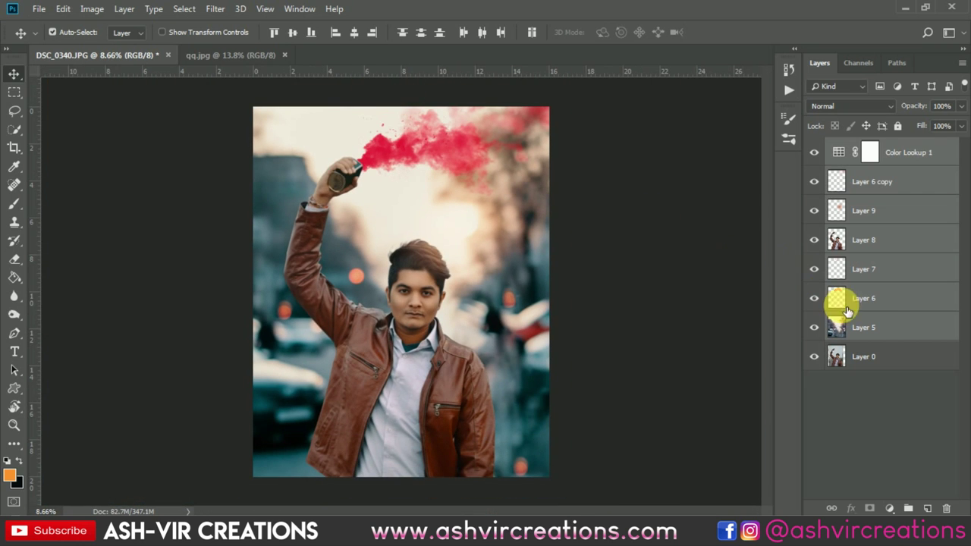
right_click(886, 323)
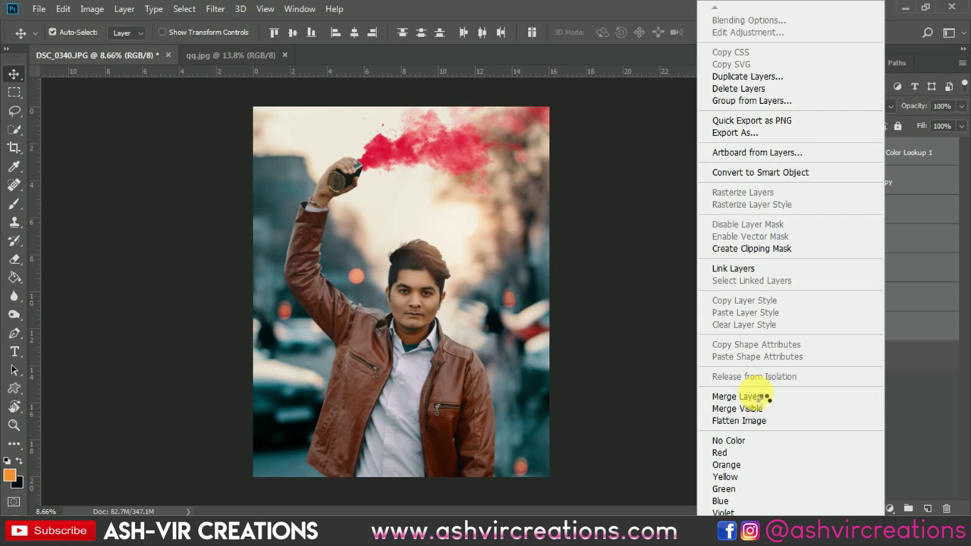
left_click(757, 395)
Step: Crop the document to its existing canvas bounds at the 4:5 (8:10) ratio, deleting cropped pixels
left_click(14, 149)
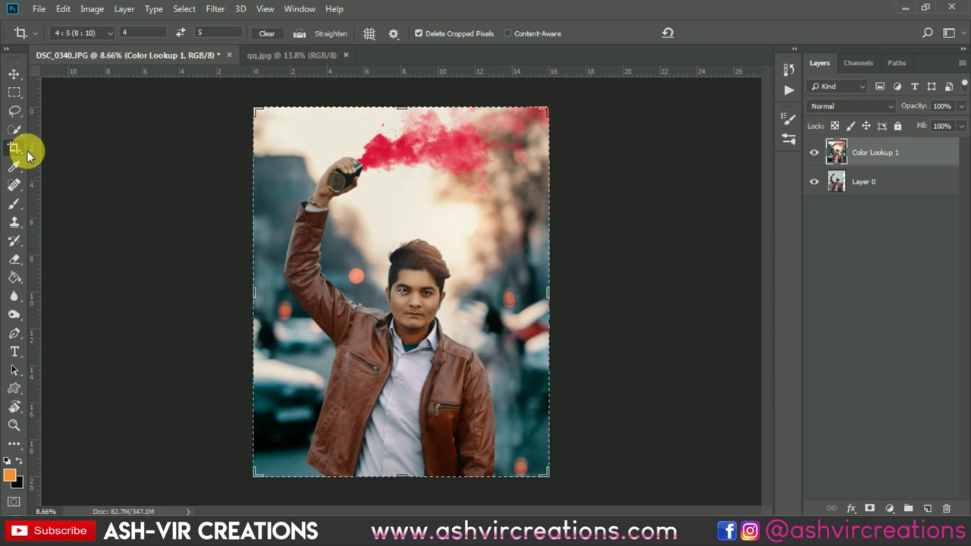
key("Return")
key("v")
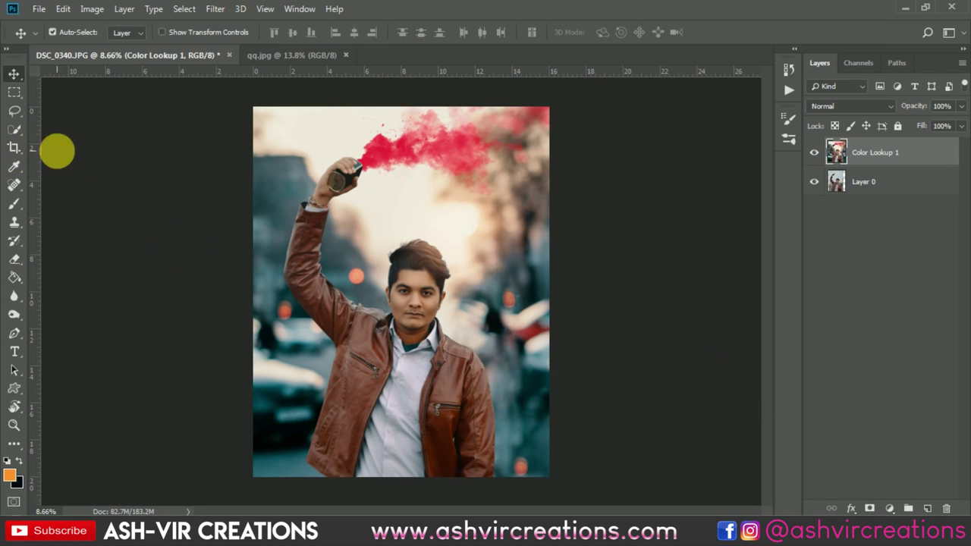
Step: Compare the finished composite with the original photo on Layer 0 by hiding and showing the merged layer
key("ctrl+0")
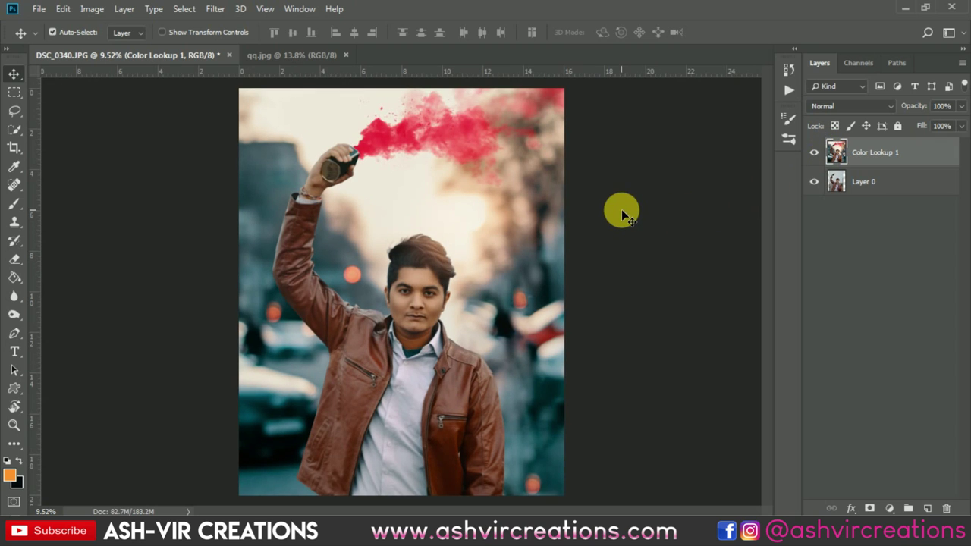
key("ctrl+minus")
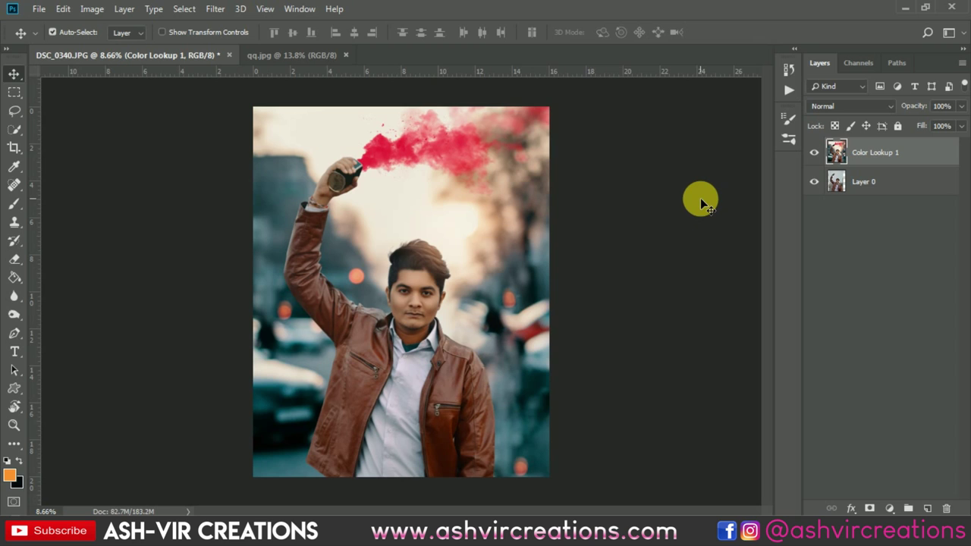
key("ctrl+0")
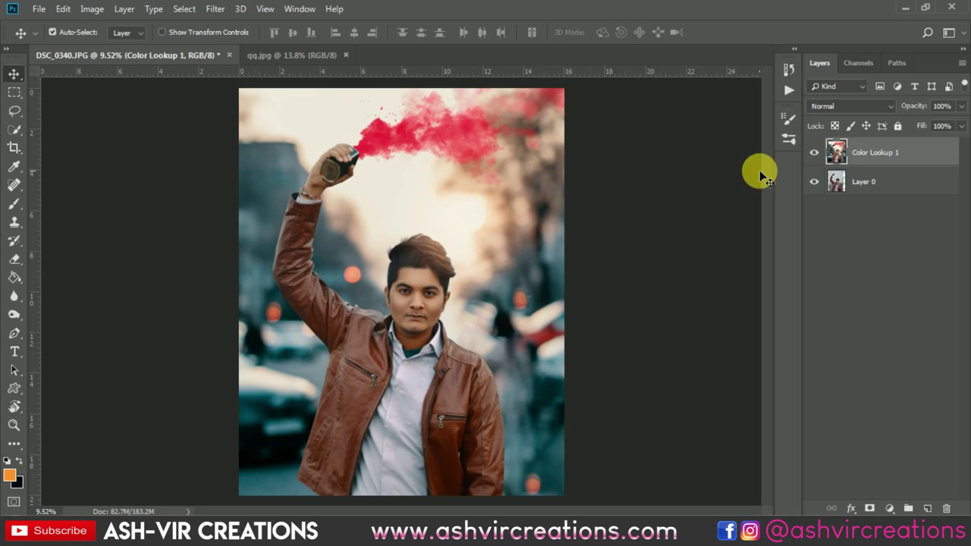
left_click(814, 153)
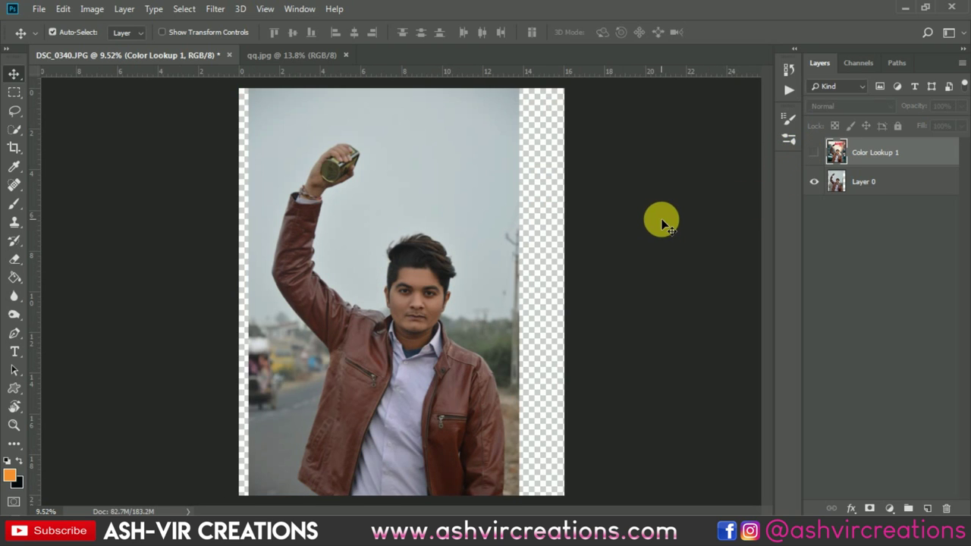
key("ctrl+0")
left_click(814, 153)
left_click(814, 153)
key("ctrl+0")
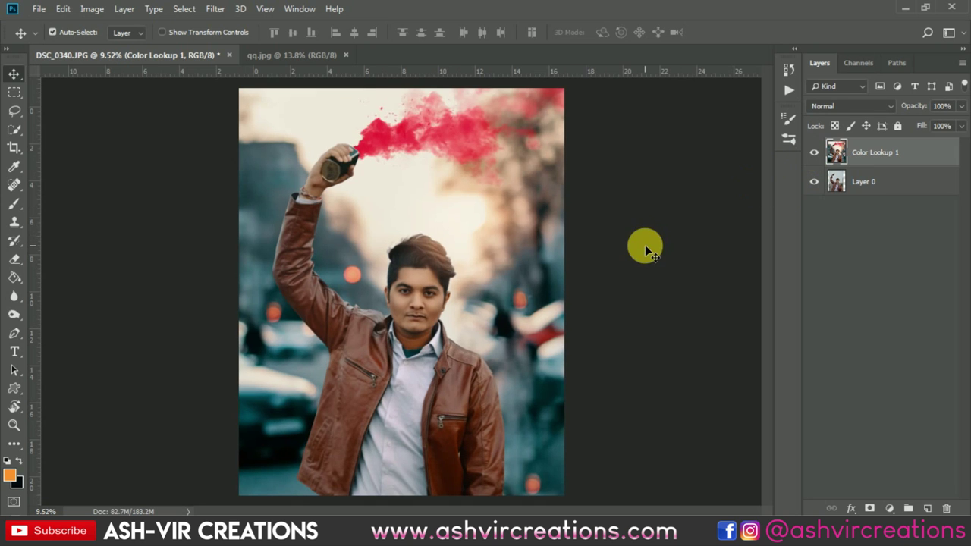
left_click(816, 151)
left_click(816, 151)
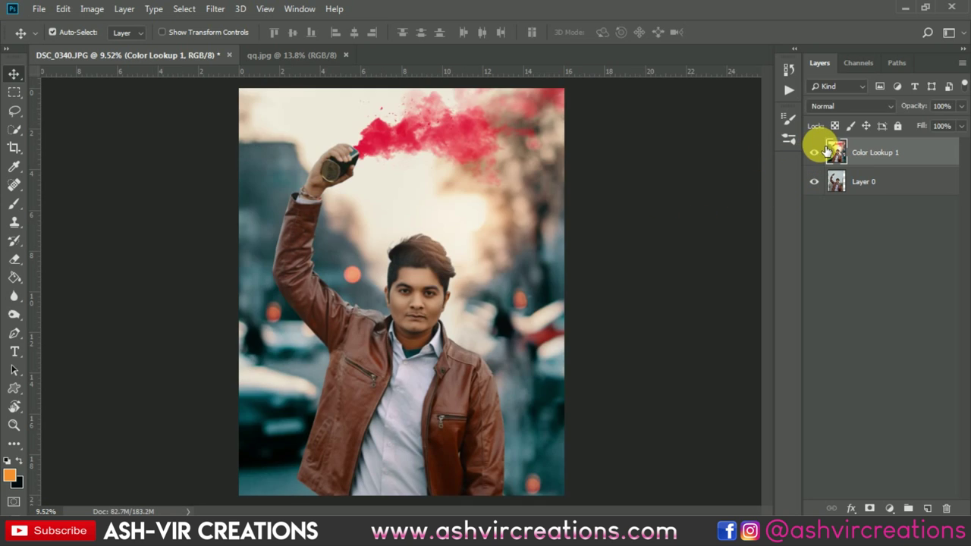
left_click(816, 151)
left_click(815, 152)
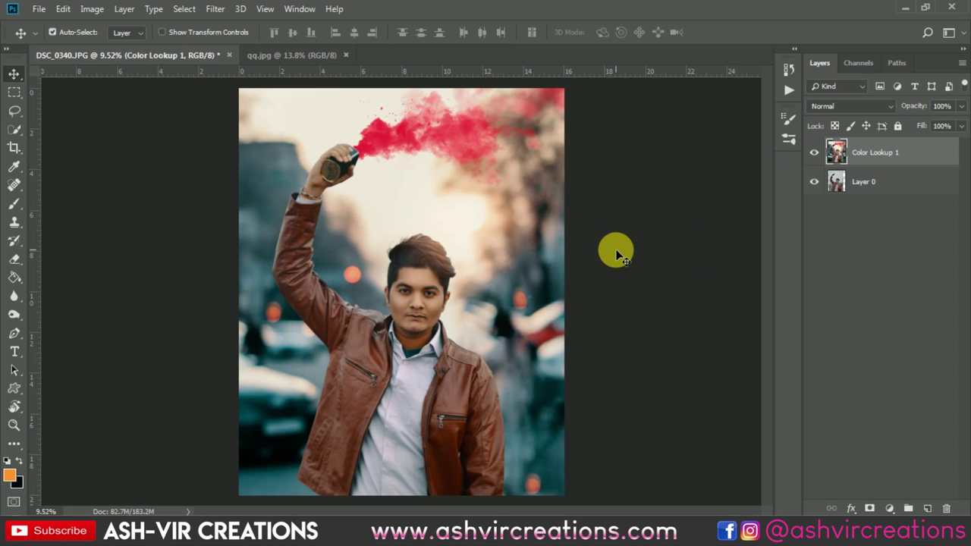
Step: Examine the finished composite as a whole and up close around the man's face, raised arm and blurred background
scroll(482, 256, "up", 1)
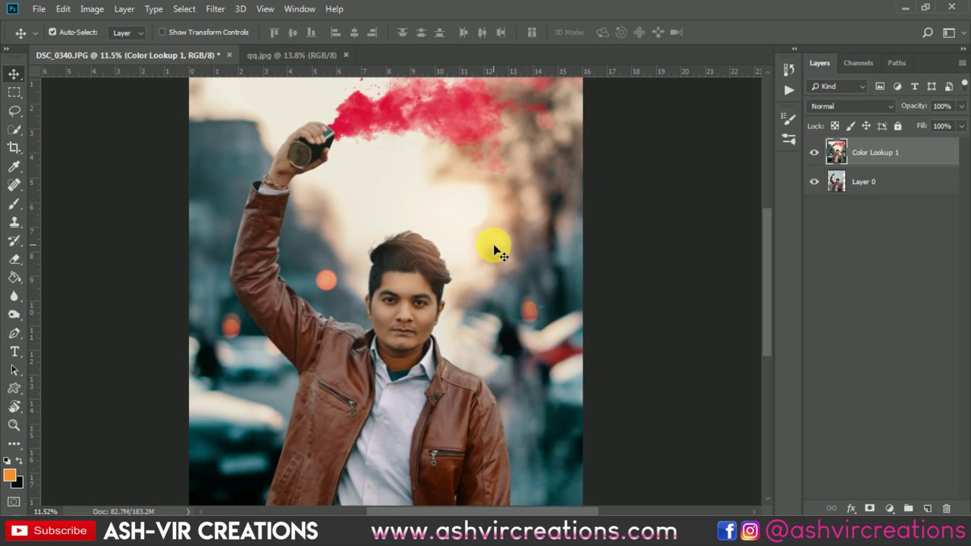
scroll(494, 246, "down", 1)
scroll(499, 241, "down", 1)
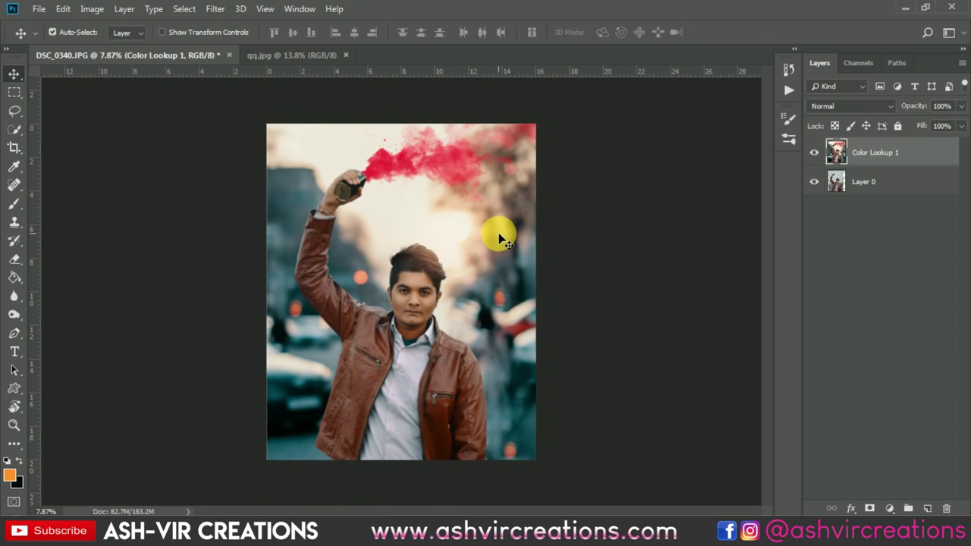
scroll(498, 241, "up", 1)
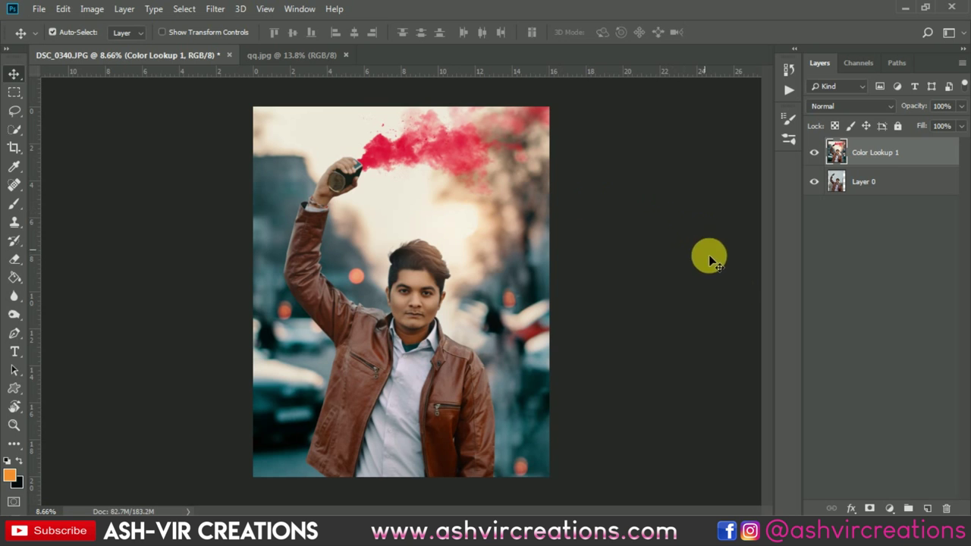
scroll(576, 360, "up", 4)
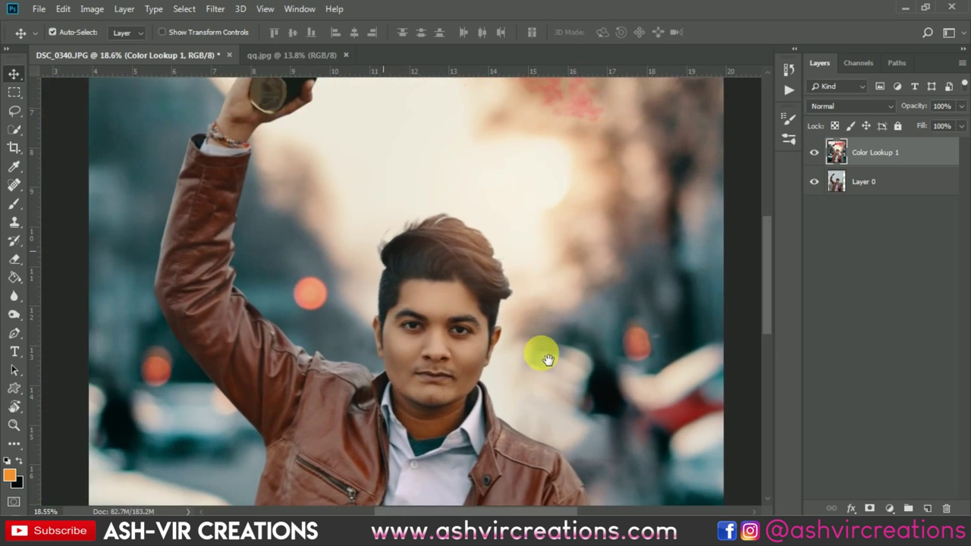
scroll(547, 359, "down", 2)
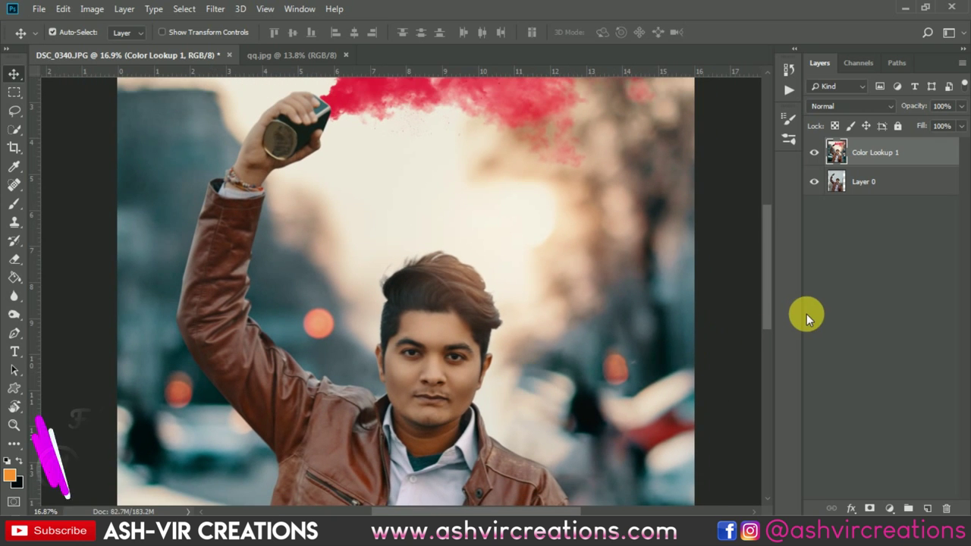